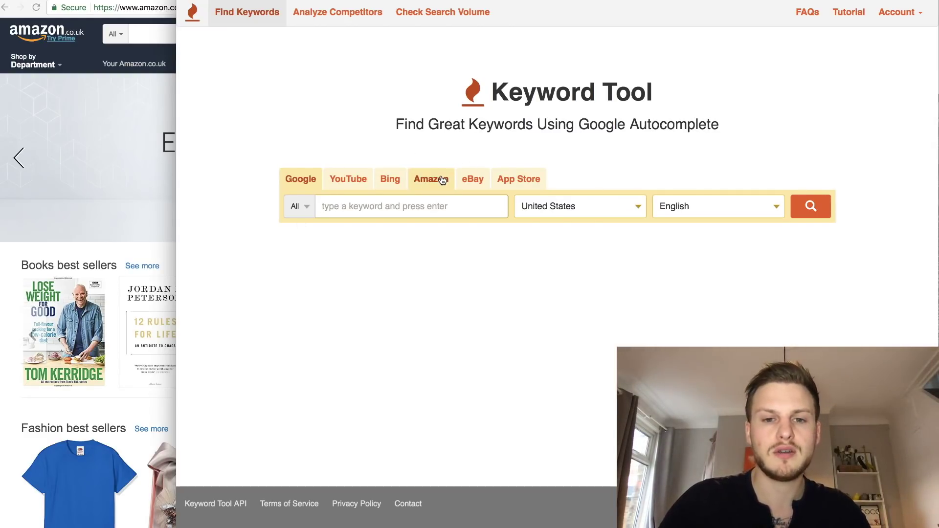
- Search for Amazon autocomplete keyword suggestions for "foldable" in the United Kingdom and English
click(442, 179)
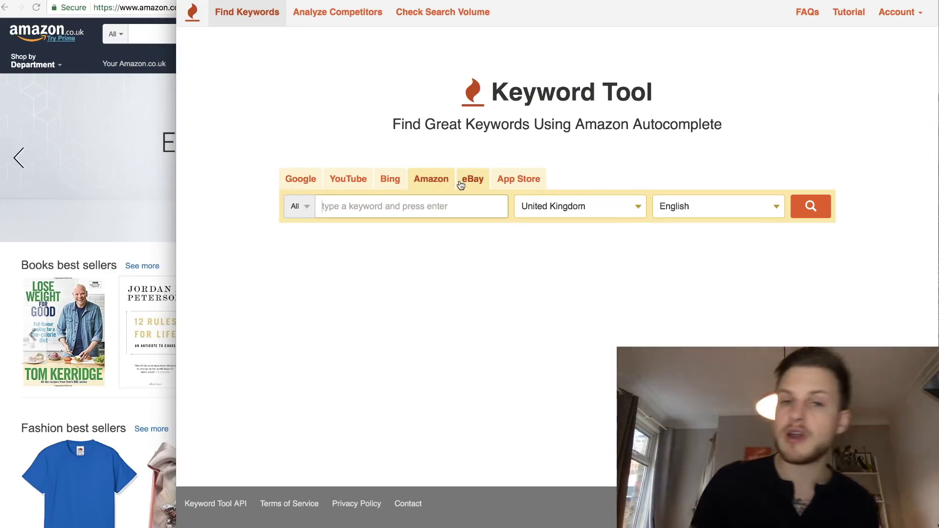
click(407, 206)
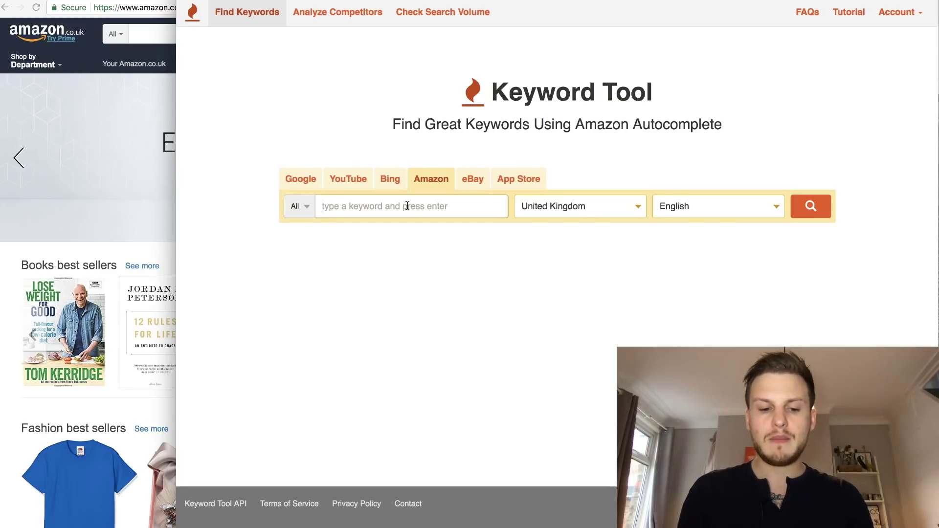
text(foldable)
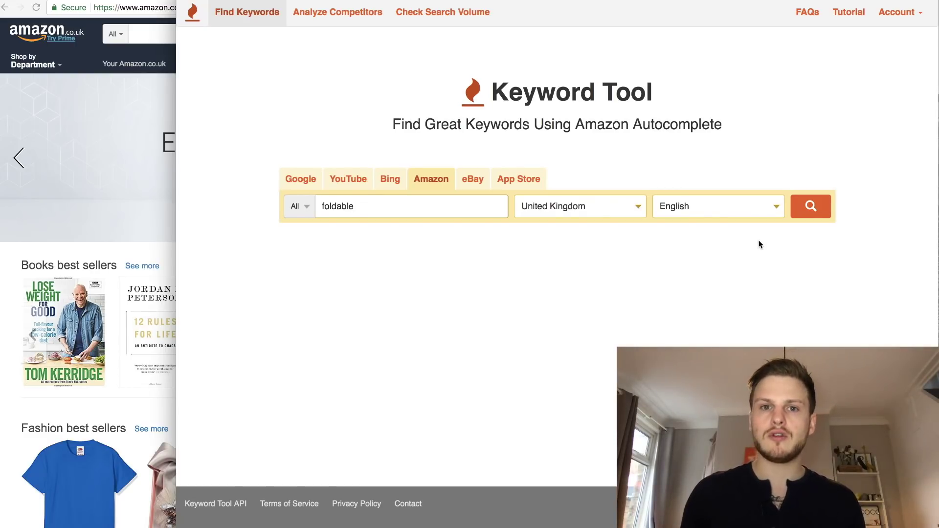
click(809, 211)
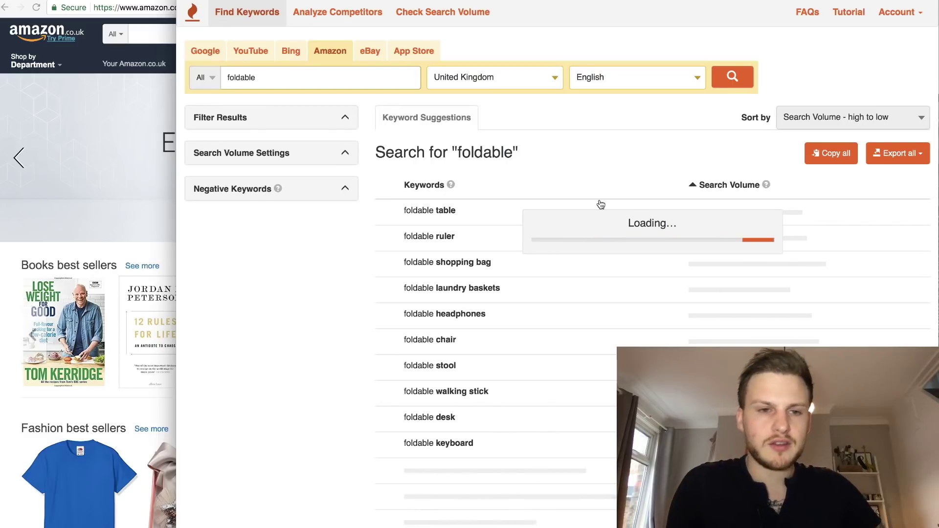
- Look through the countries available for the Amazon keyword search, keeping United Kingdom selected
click(493, 81)
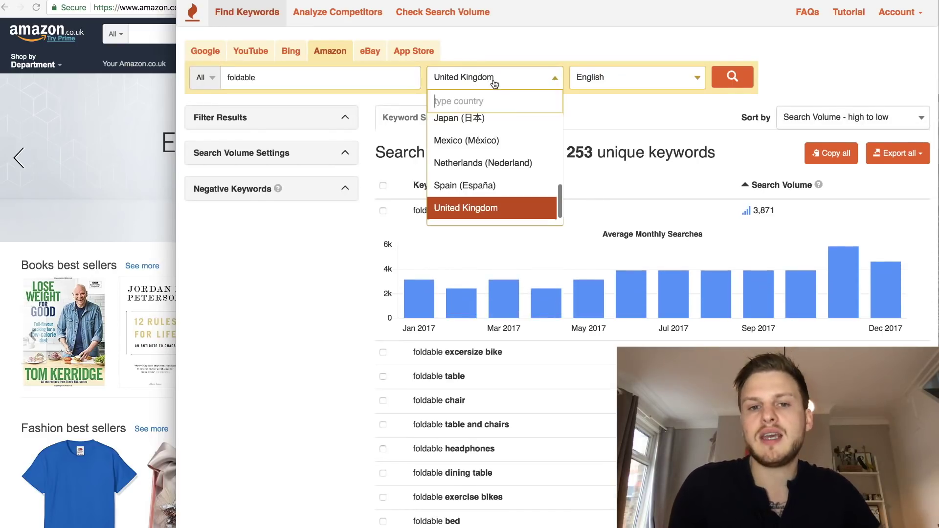
scroll(493, 180, up, 5)
scroll(493, 180, down, 5)
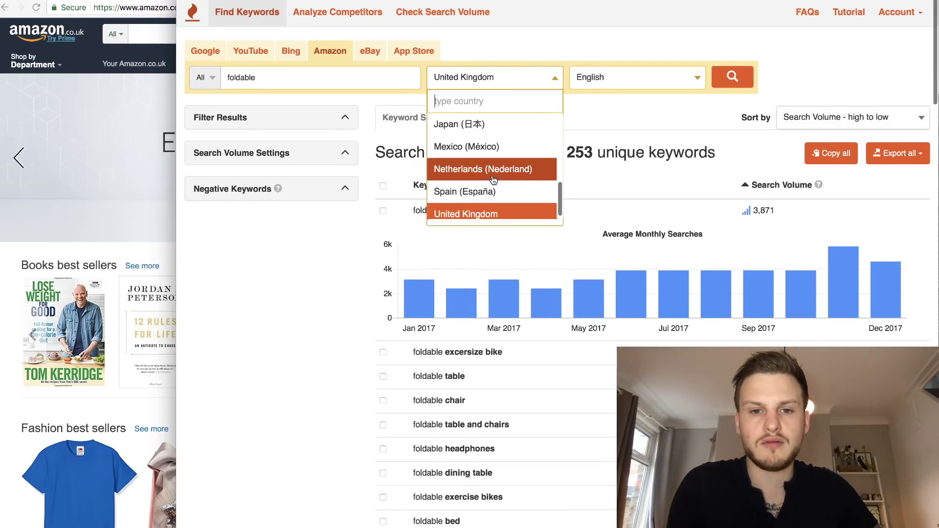
scroll(493, 180, up, 5)
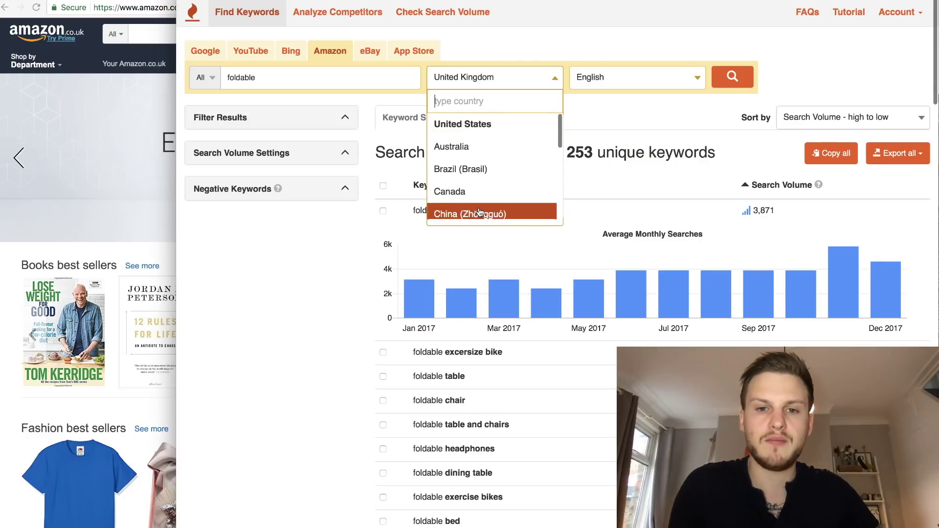
scroll(478, 212, down, 2)
click(616, 21)
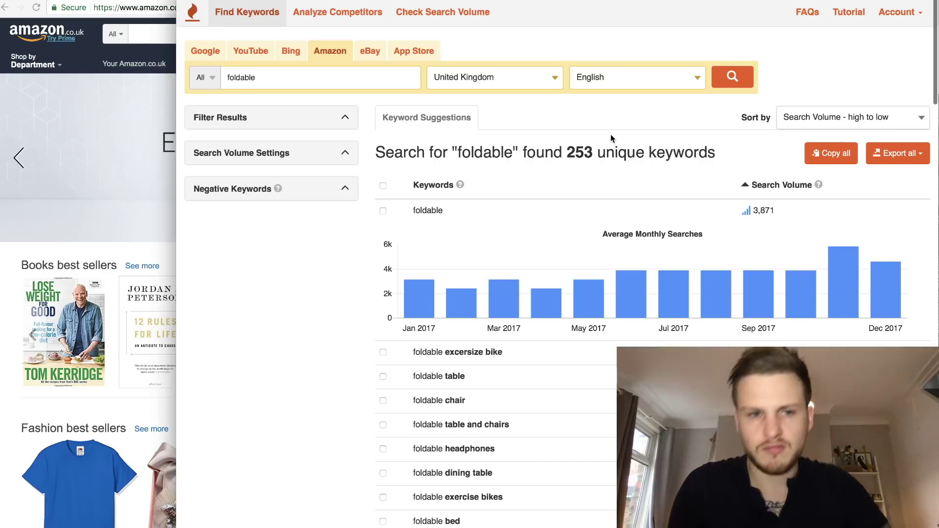
- Examine the "foldable" keyword suggestions and their search volumes for potential product ideas
scroll(610, 135, down, 3)
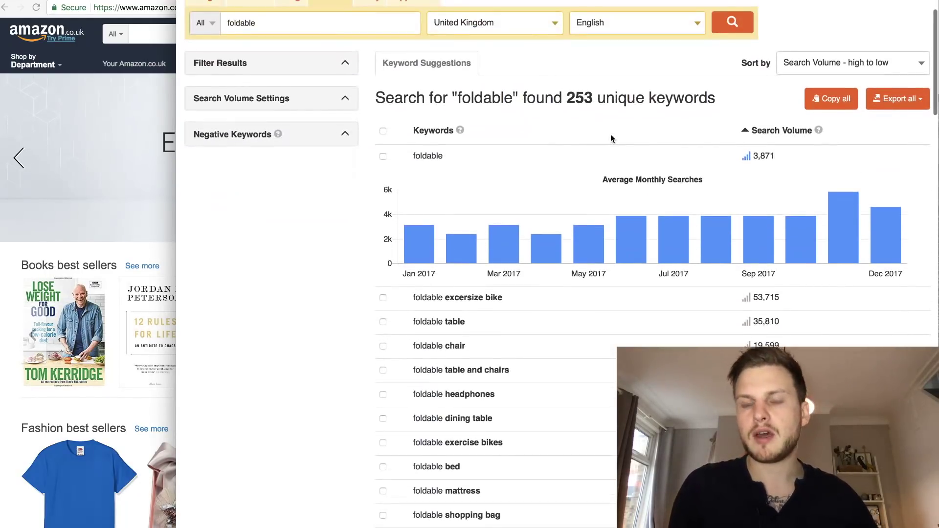
scroll(610, 134, up, 3)
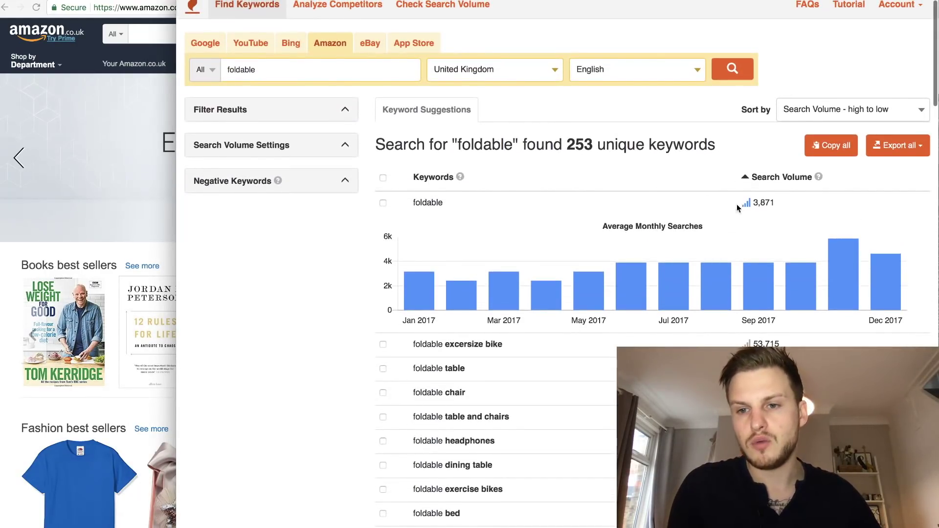
scroll(721, 205, down, 2)
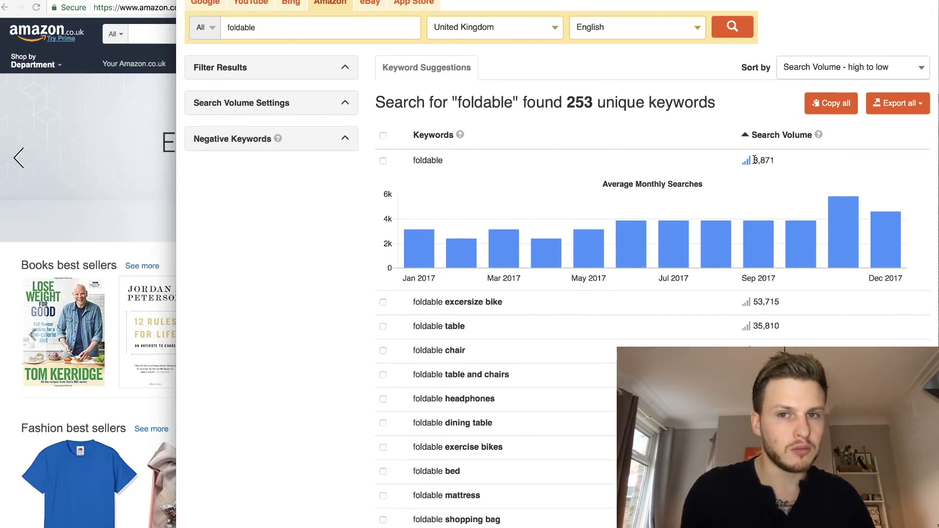
scroll(754, 162, down, 3)
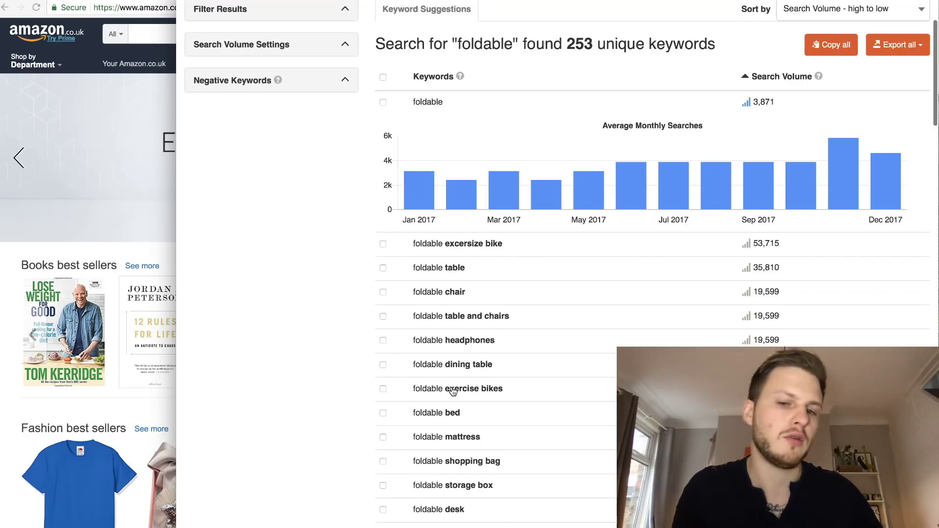
scroll(514, 388, down, 1)
scroll(514, 388, down, 5)
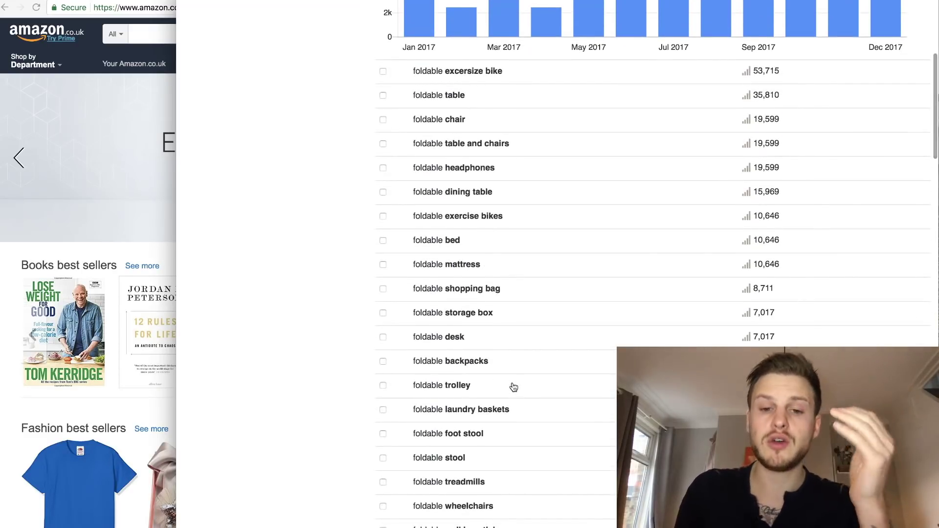
scroll(514, 387, up, 6)
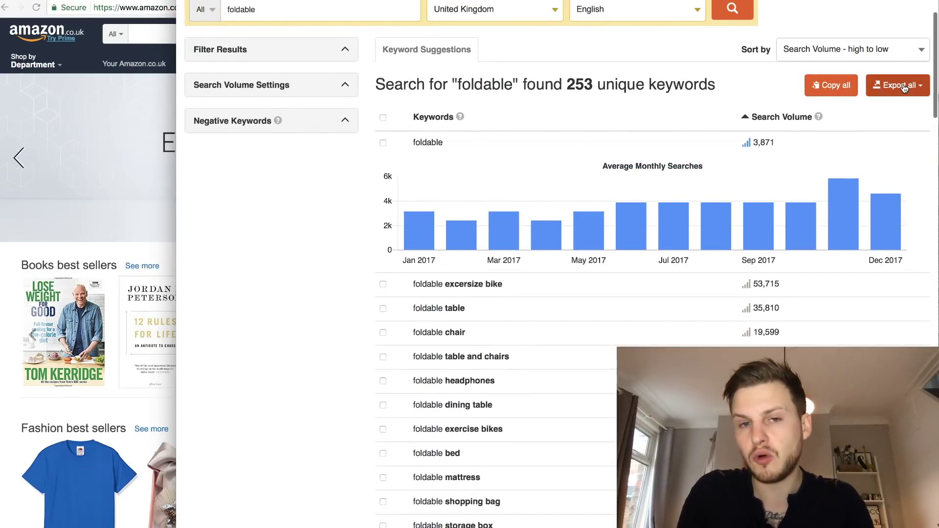
scroll(742, 194, down, 5)
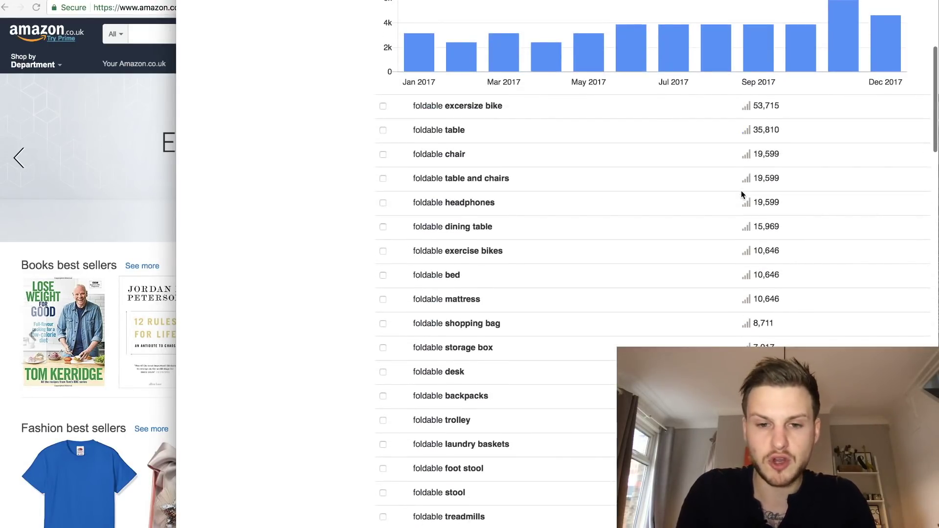
scroll(743, 195, up, 2)
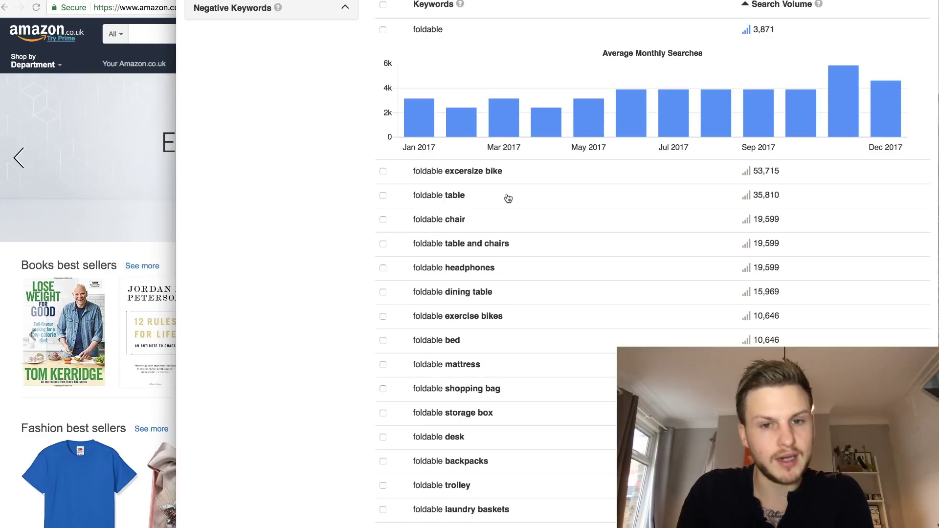
scroll(507, 194, down, 1)
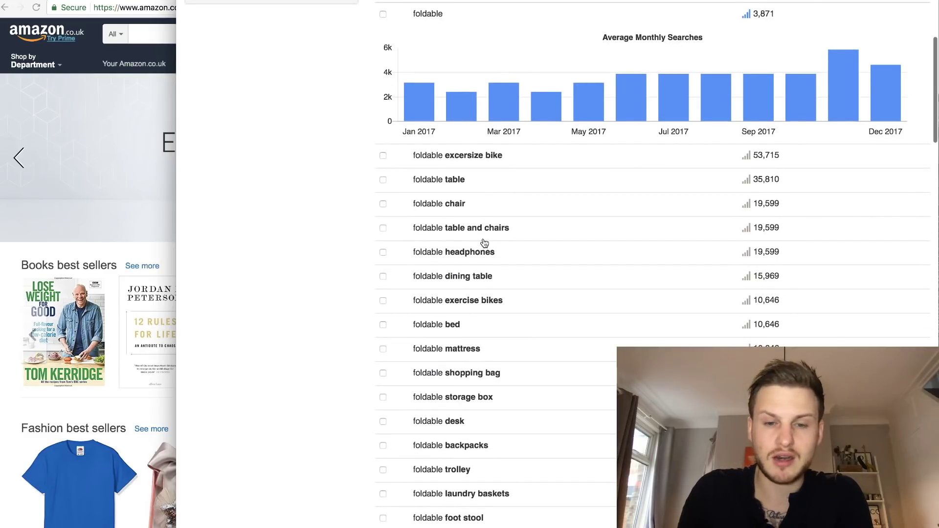
scroll(484, 256, down, 1)
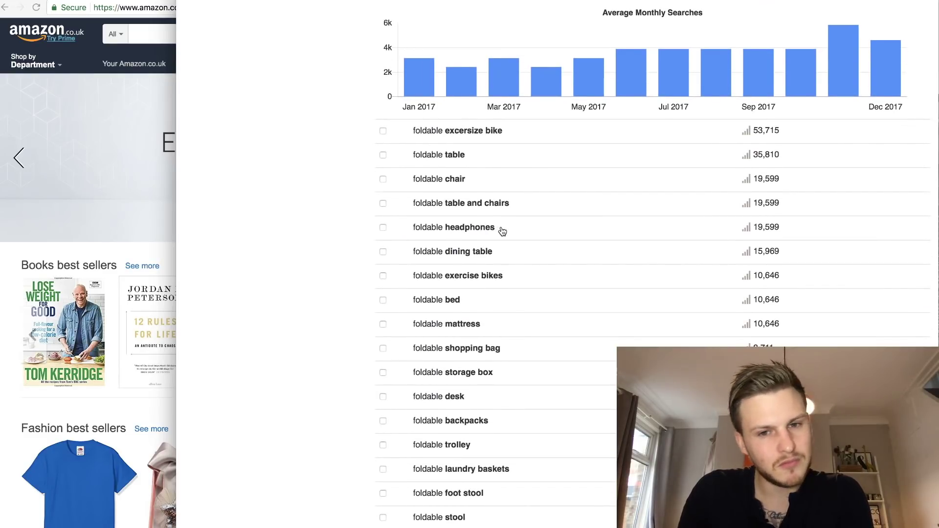
scroll(501, 230, down, 1)
scroll(487, 256, down, 4)
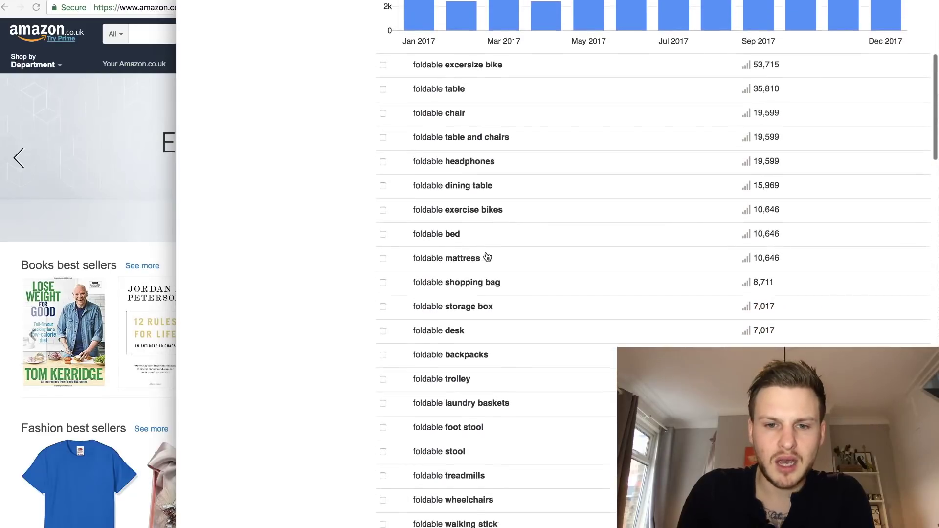
- Copy the keyword "foldable shopping bag" from the suggestions and search for it on Amazon.co.uk
drag(503, 236, 413, 235)
key(ctrl+c)
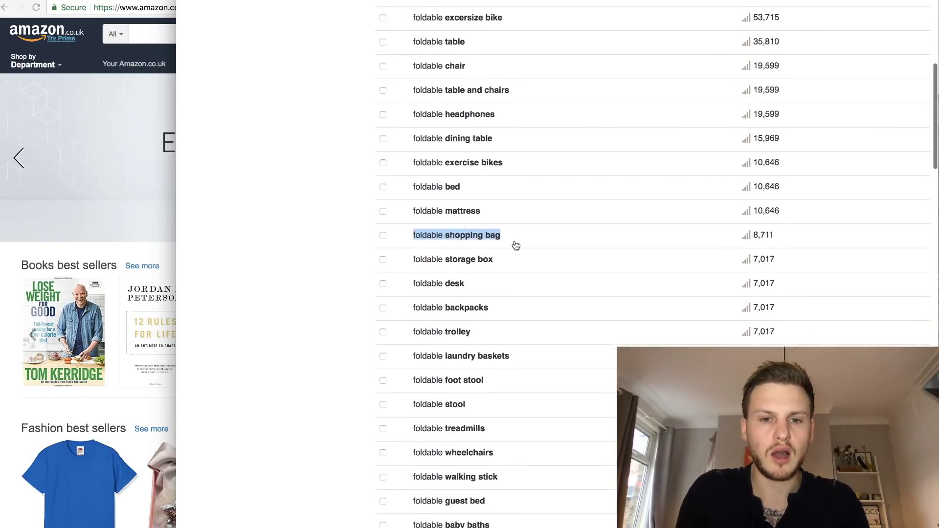
click(113, 110)
click(217, 27)
key(ctrl+v)
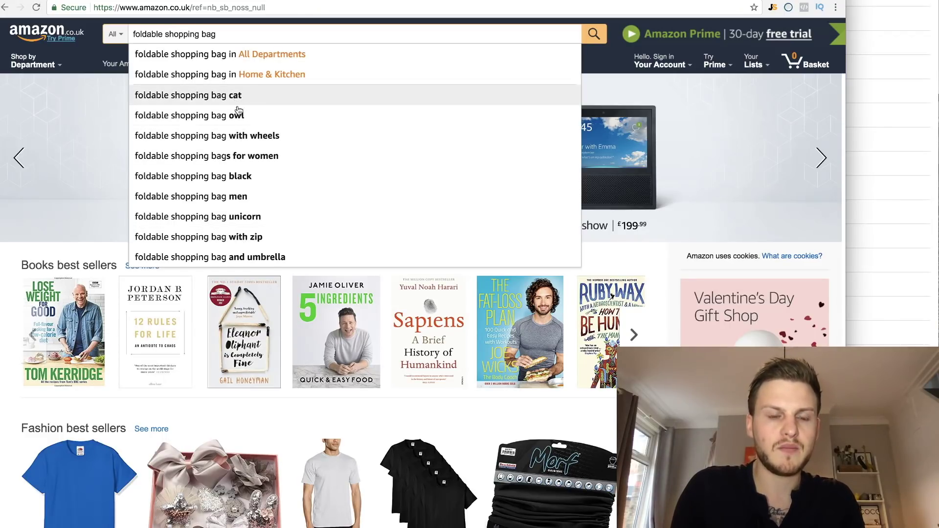
click(596, 36)
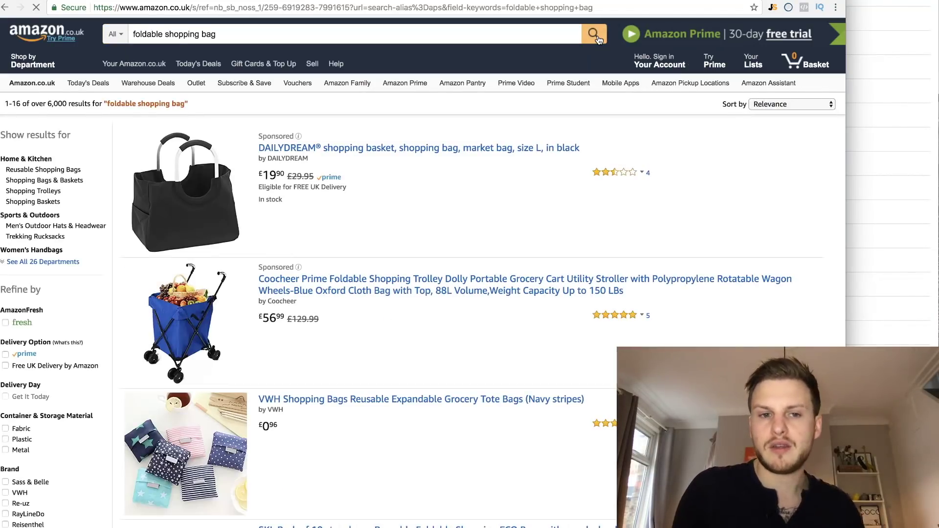
- Run Jungle Scout on the "foldable shopping bag" results and examine the sales, price and review figures
scroll(356, 267, down, 10)
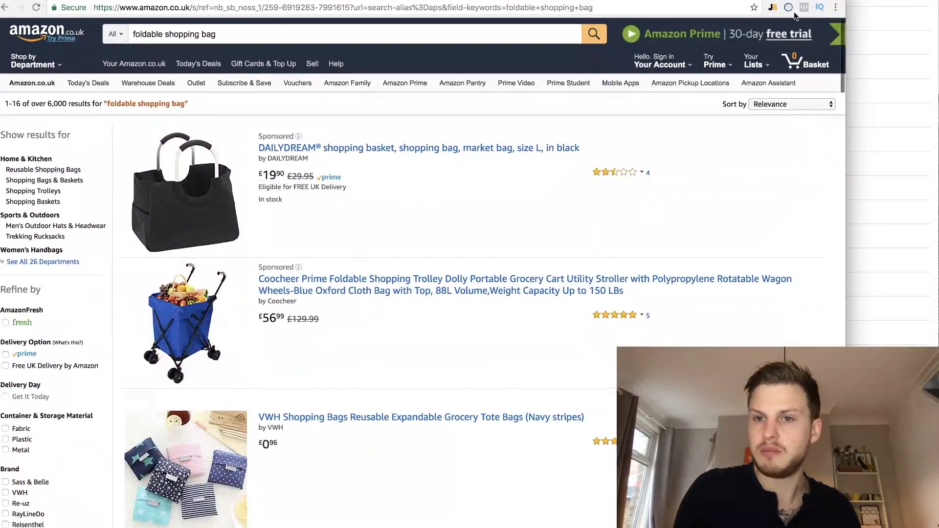
click(774, 8)
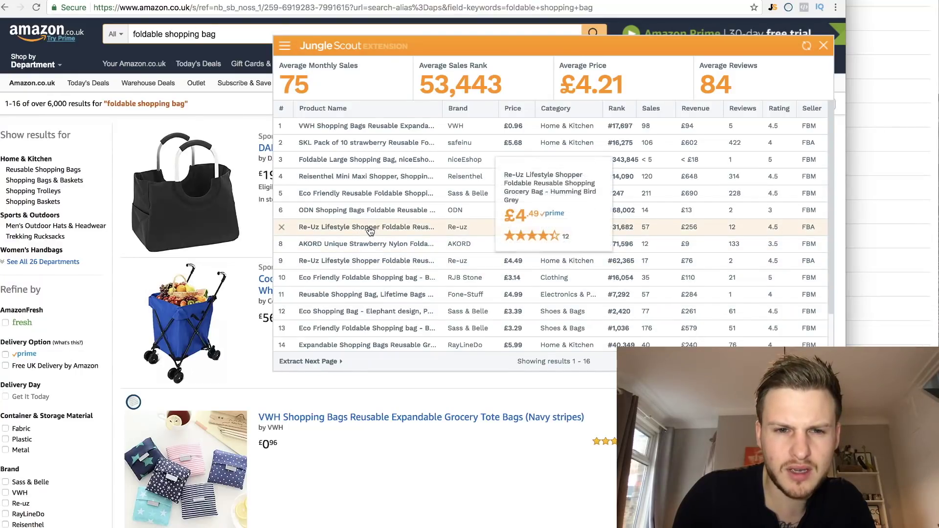
mouse_move(334, 216)
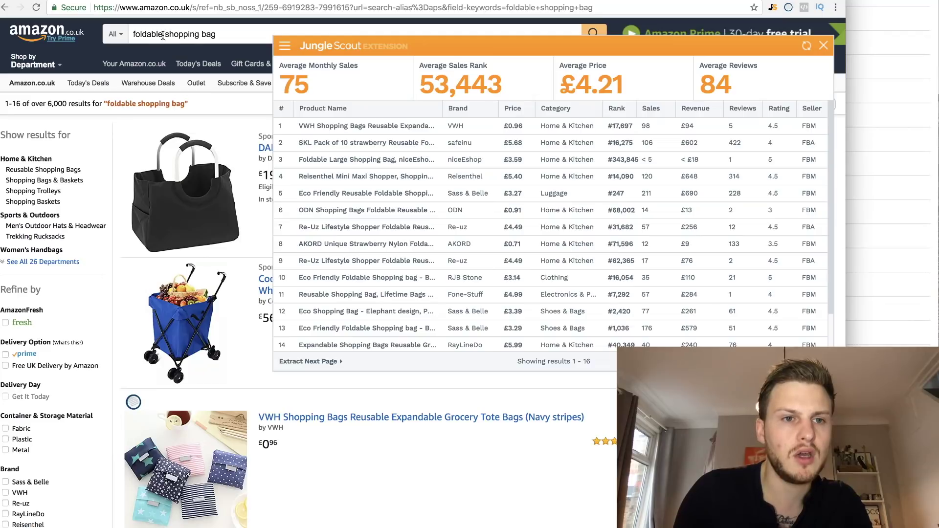
- Broaden the Amazon search to "shopping bag" by removing the word "foldable"
double_click(163, 34)
key(BackSpace)
key(BackSpace)
key(Return)
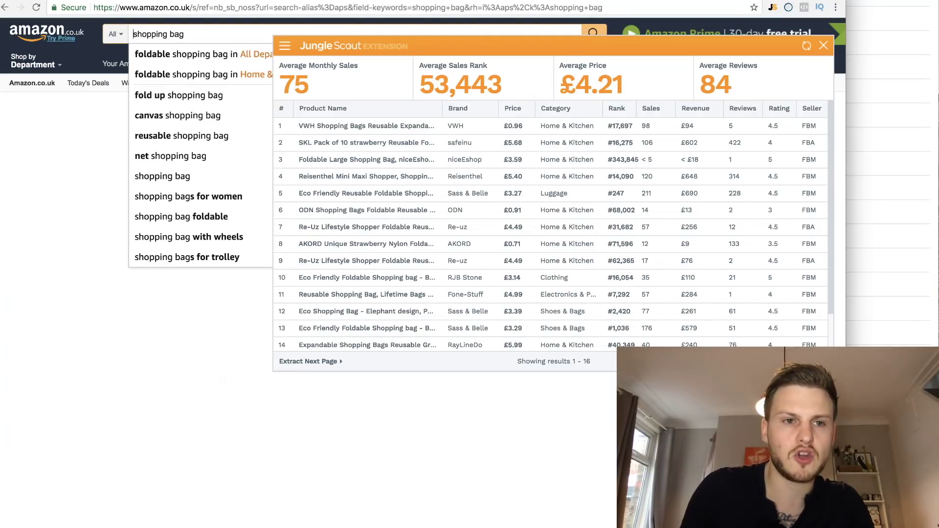
- Run Jungle Scout on the "shopping bag" results and examine the listed products' sales, revenue and reviews
scroll(601, 351, down, 5)
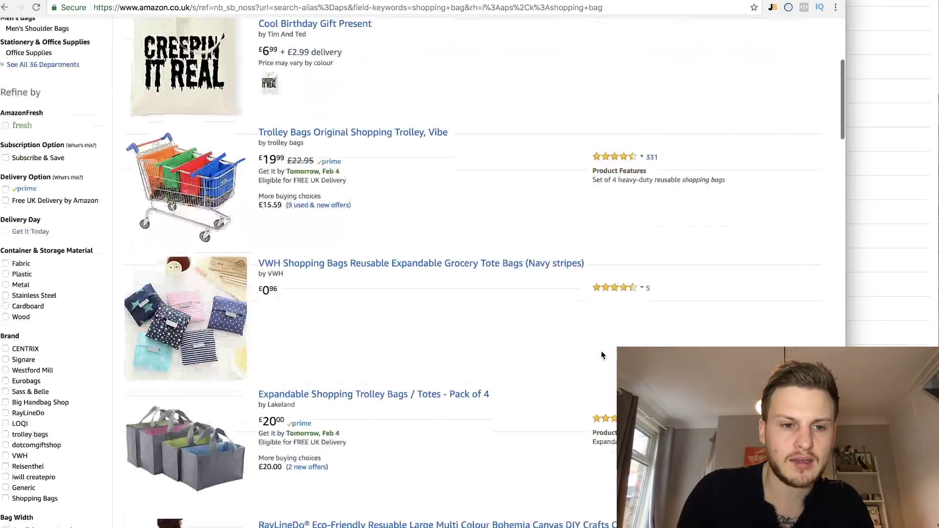
scroll(601, 351, up, 5)
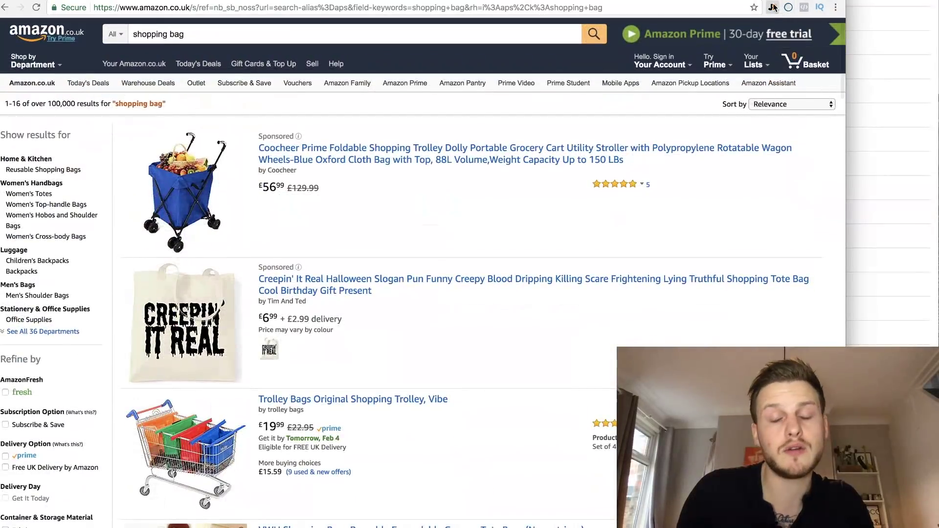
click(773, 7)
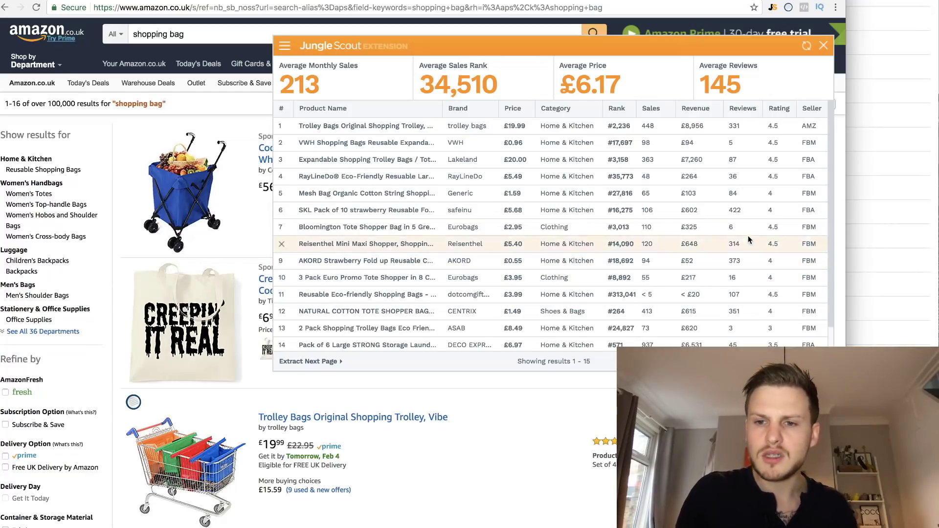
mouse_move(343, 265)
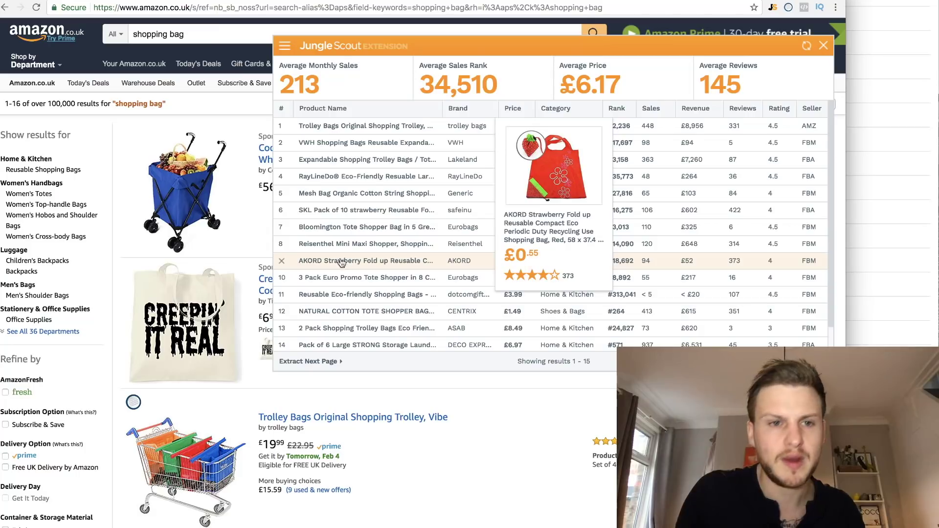
- Search Amazon for "reusable bag", using the suggested spelling correction, and close the old Jungle Scout data
click(140, 28)
drag(170, 32, 133, 34)
text(reusea)
text(bl e)
key(Return)
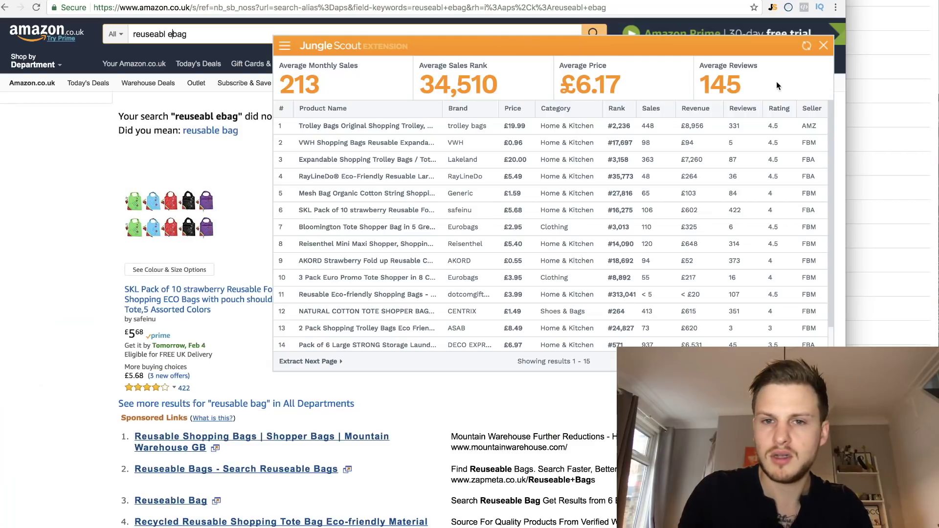
click(823, 46)
click(208, 131)
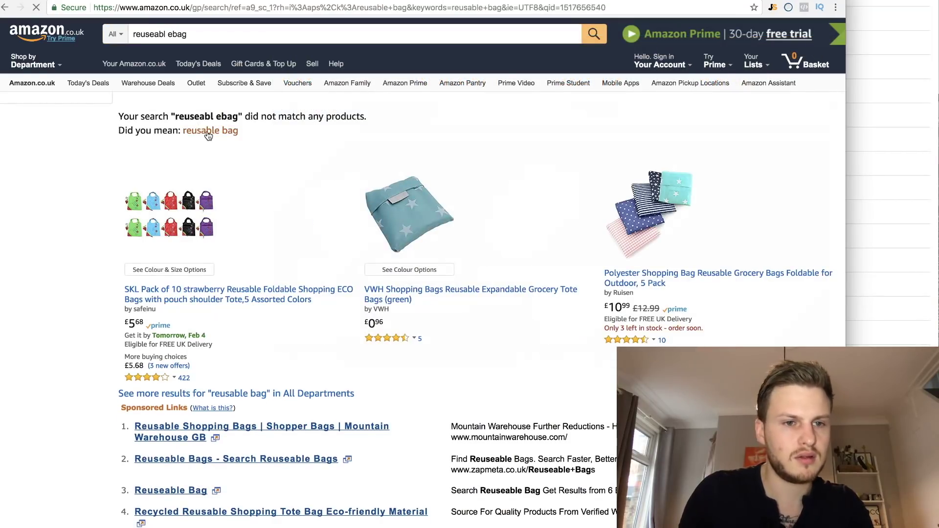
- Run Jungle Scout on the "reusable bag" results, examine the product figures and close the data
scroll(662, 223, down, 2)
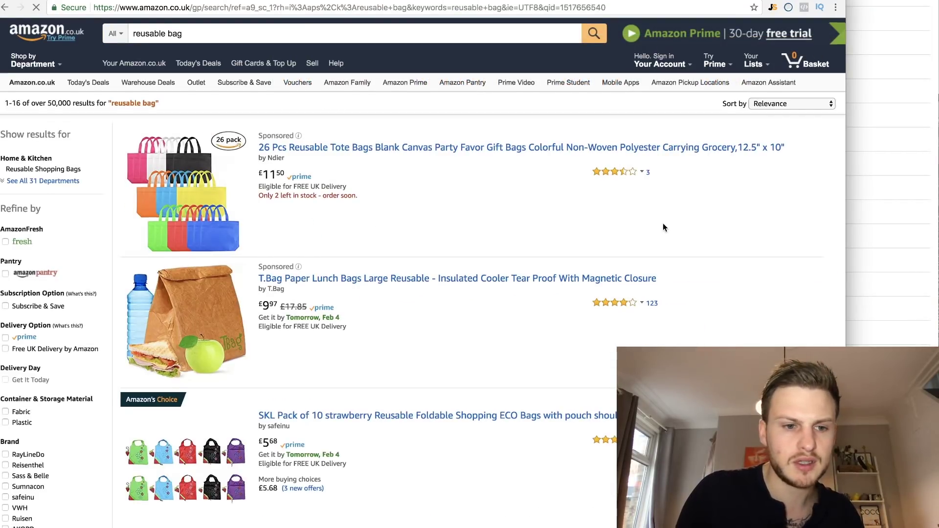
scroll(663, 224, up, 1)
click(773, 8)
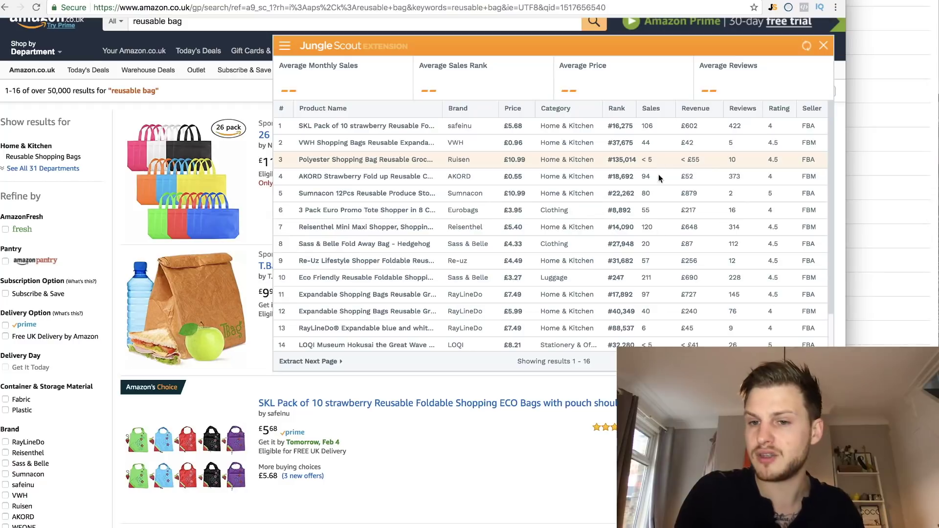
click(825, 47)
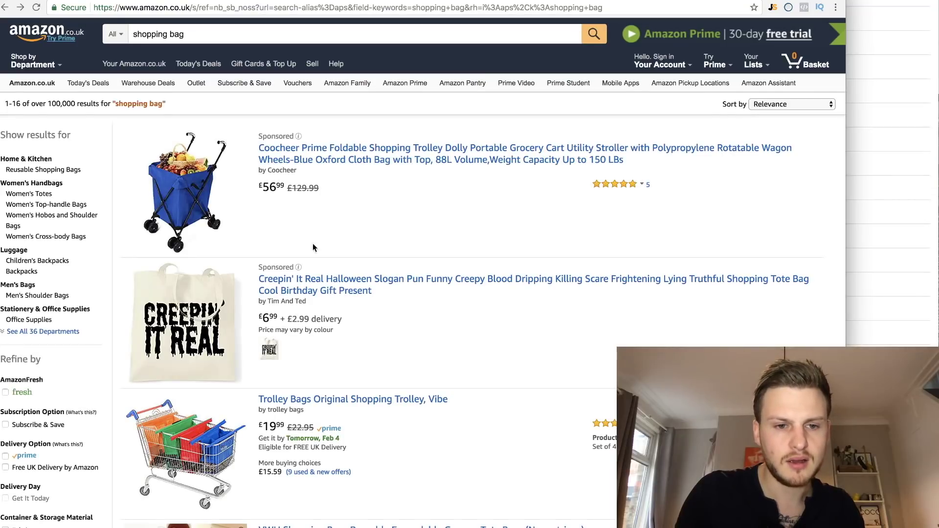
- Search Amazon for "trolley bags" in place of "shopping bag", using the suggested spelling
scroll(313, 219, down, 5)
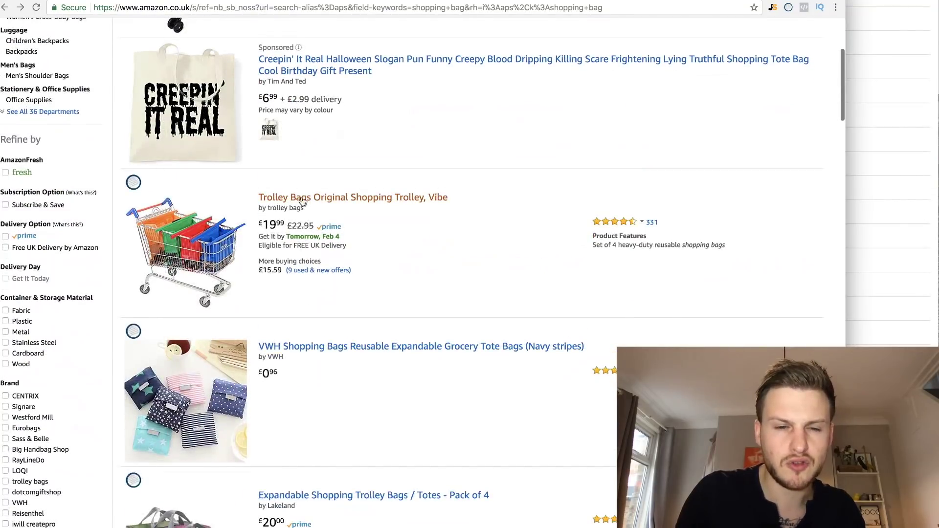
scroll(304, 202, up, 5)
click(168, 33)
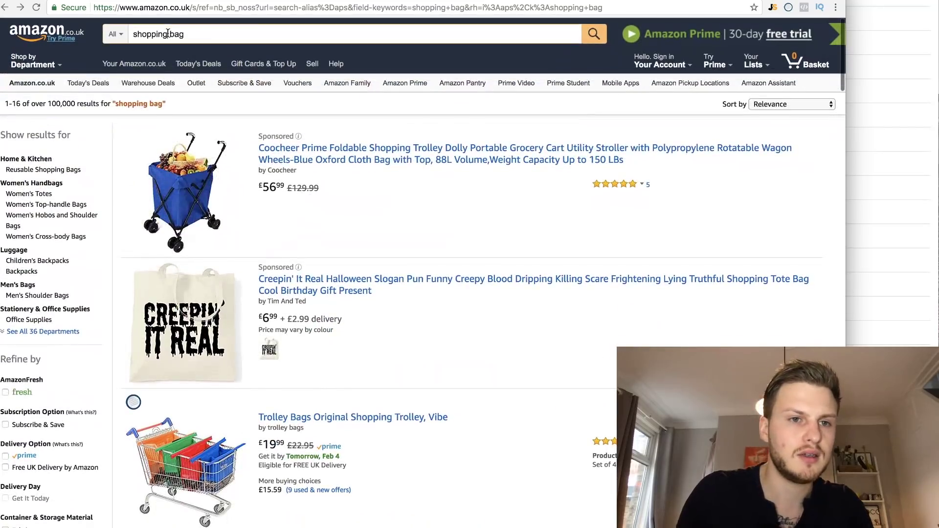
drag(171, 33, 133, 34)
text(troll)
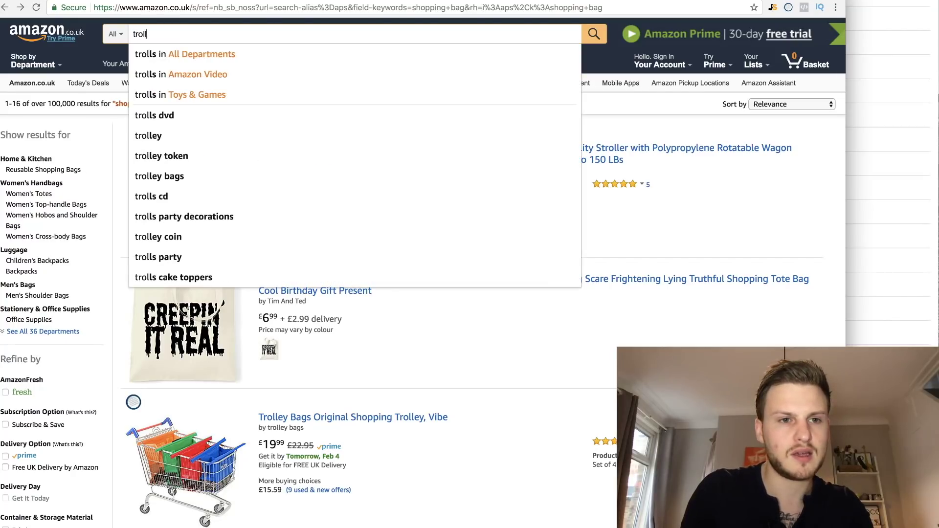
text(y bags)
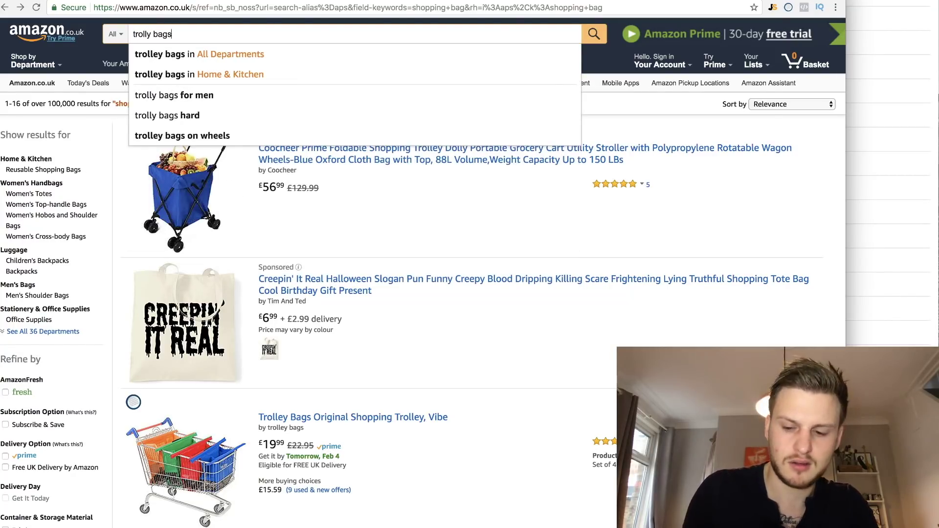
key(Down)
key(Down)
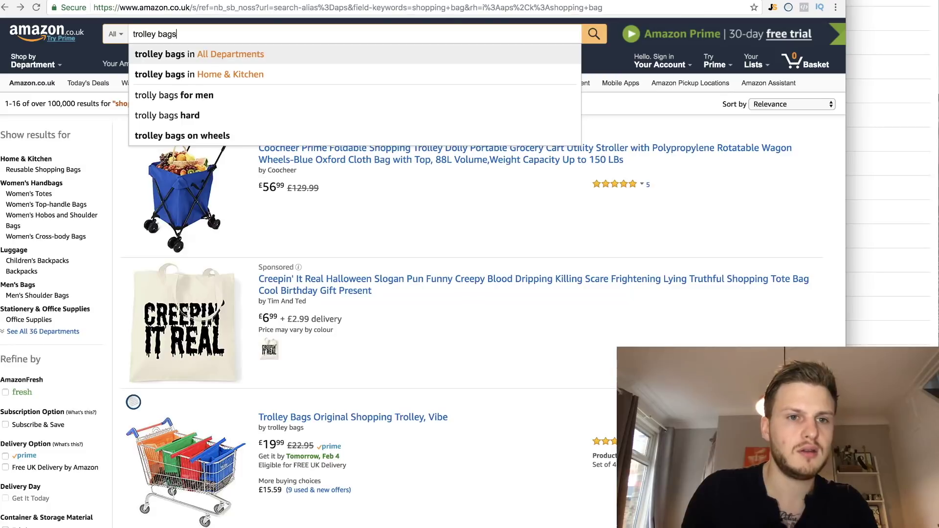
key(Return)
- Run Jungle Scout on the "trolley bags" results, examine the product figures and close the data
scroll(414, 209, down, 3)
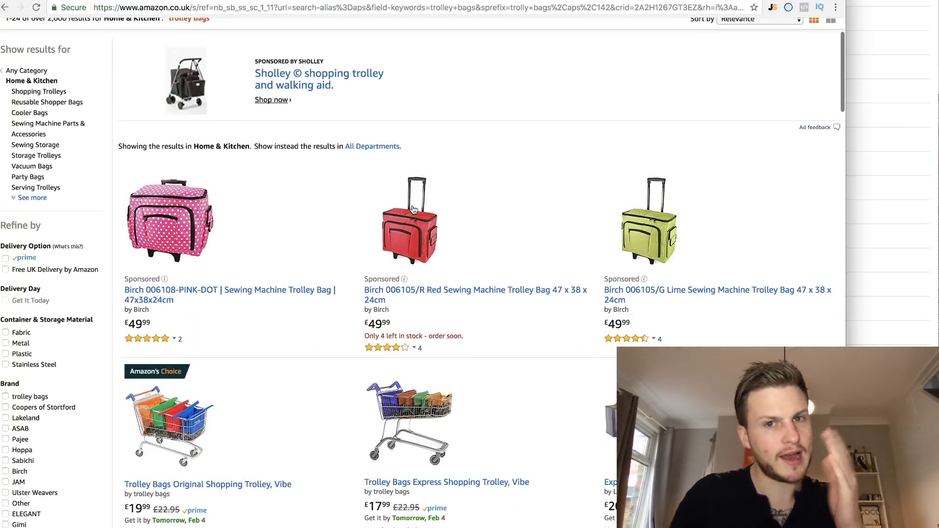
scroll(414, 209, down, 1)
click(772, 8)
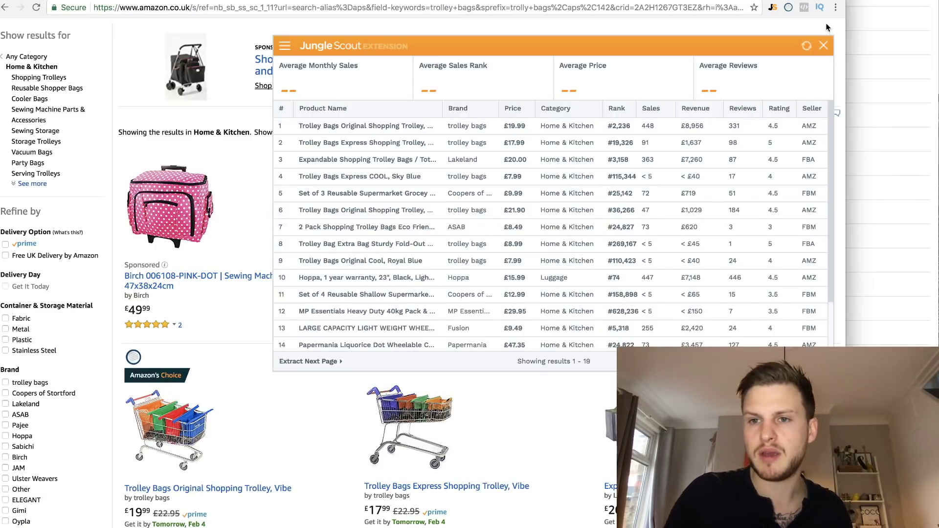
click(823, 47)
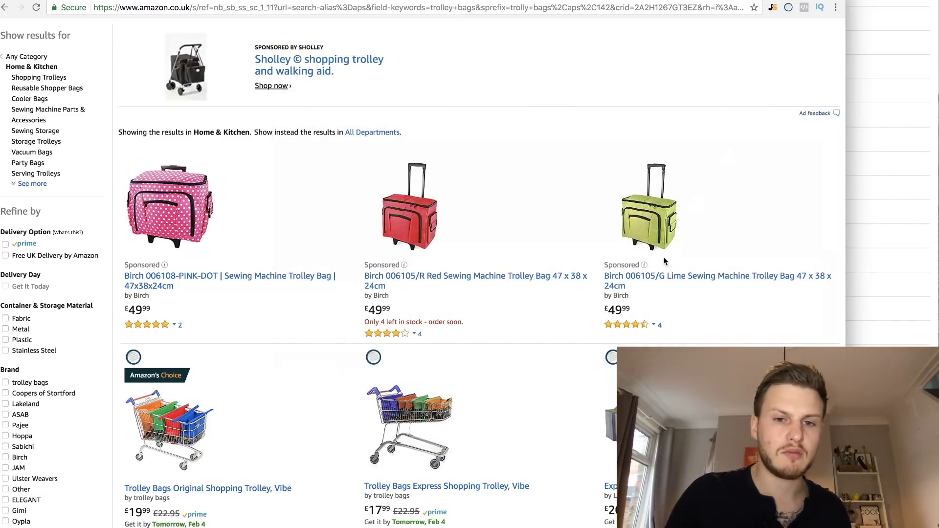
- Browse the "trolley bags" listings, run Jungle Scout again to recheck their sales and reviews, and close the data
scroll(663, 257, down, 3)
scroll(663, 258, down, 3)
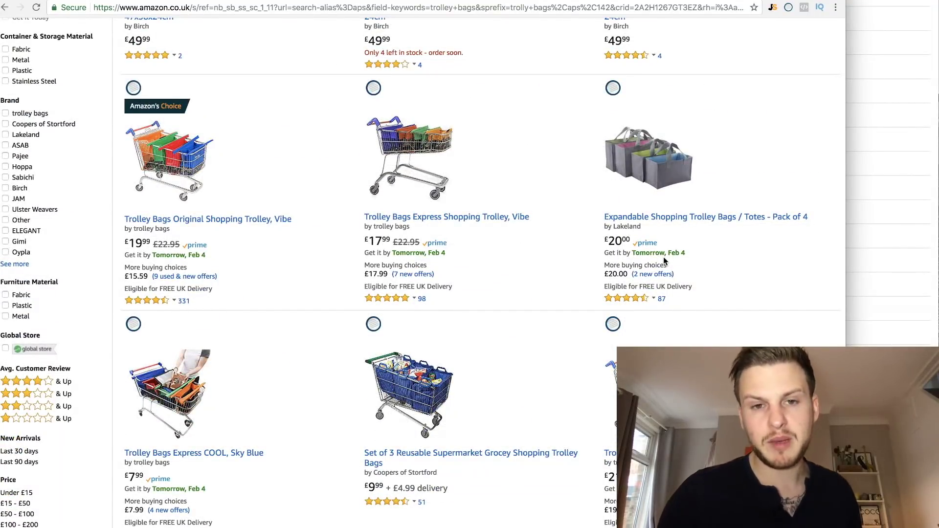
scroll(490, 341, down, 3)
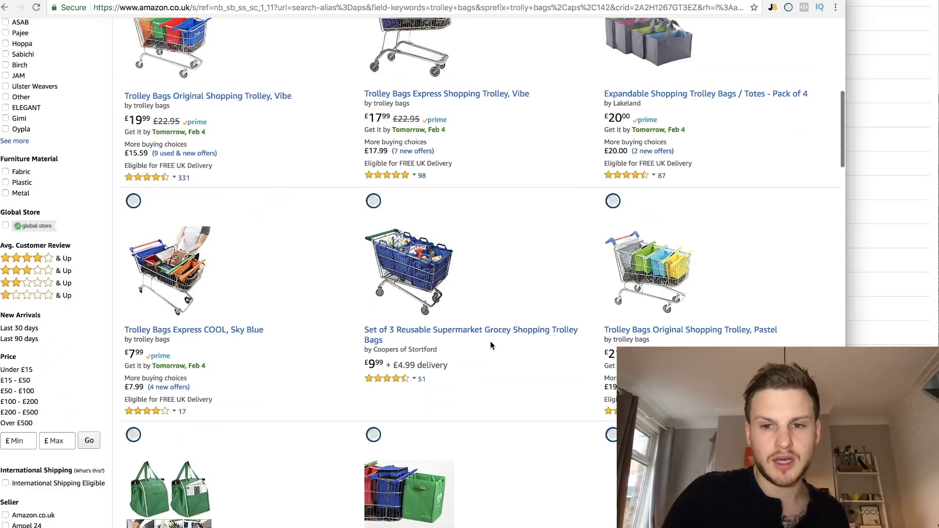
scroll(491, 341, down, 3)
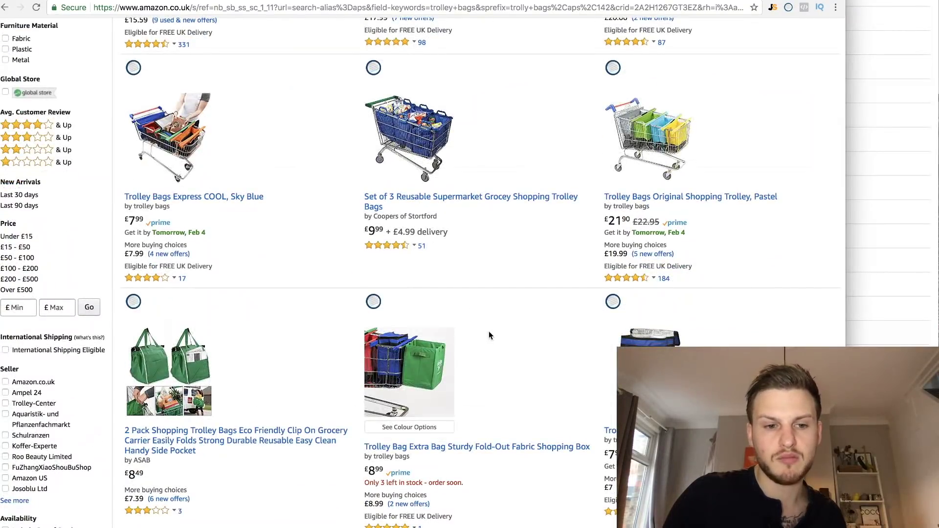
scroll(489, 331, down, 3)
scroll(489, 331, down, 5)
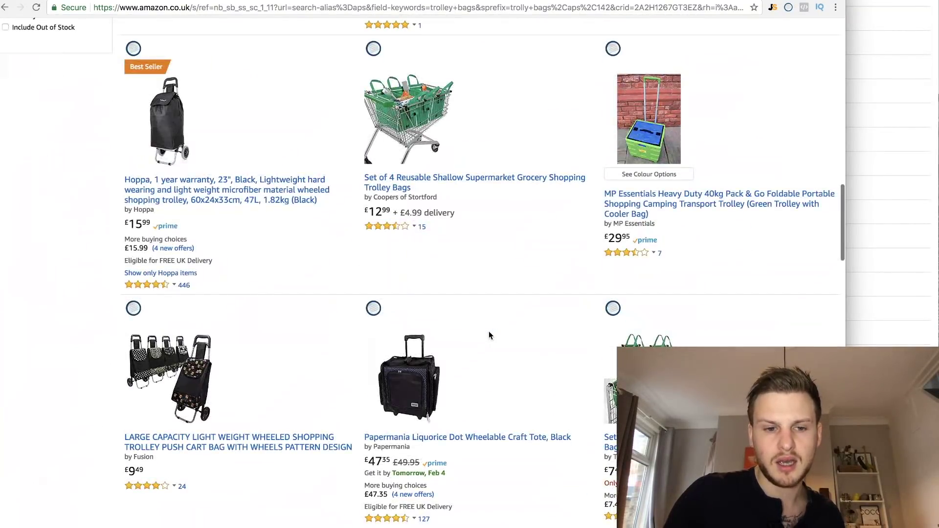
scroll(489, 331, down, 3)
scroll(489, 331, up, 3)
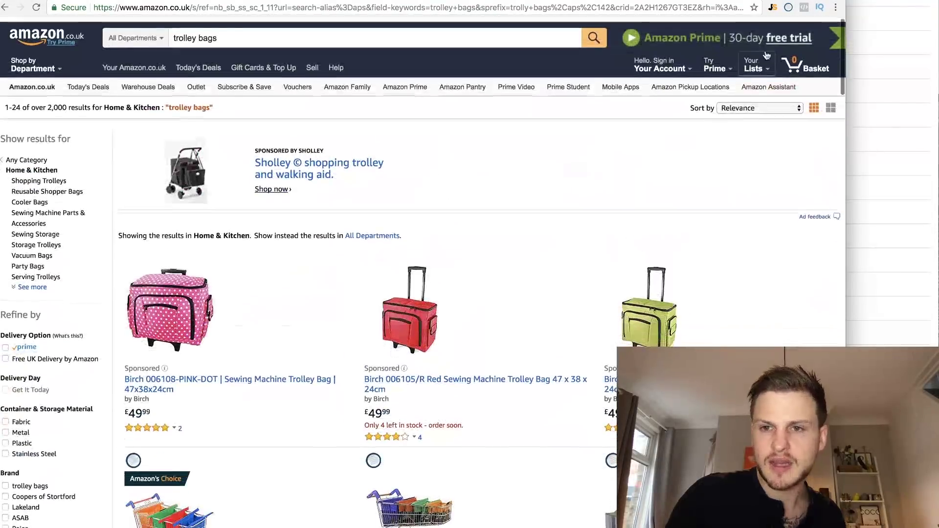
click(773, 7)
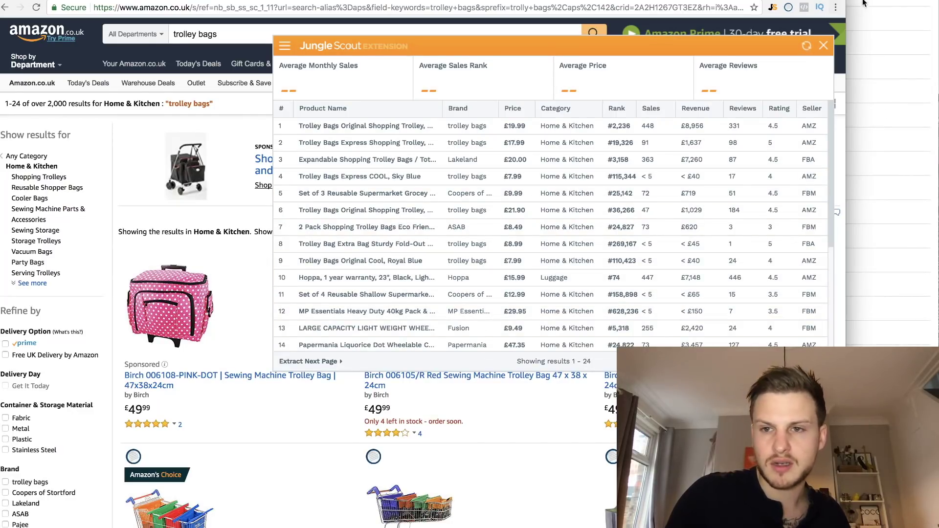
click(823, 46)
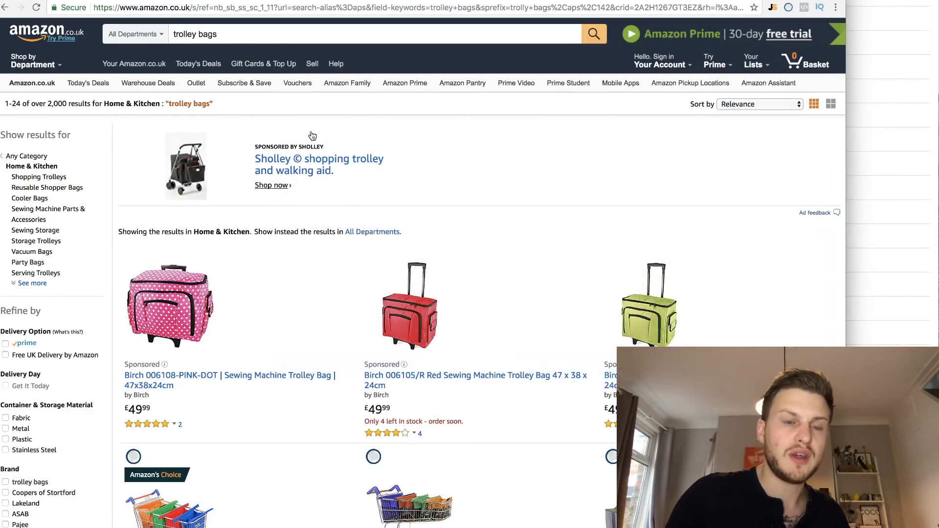
- Switch to the Keyword Tool results and copy the keyword "foldable backpacks"
click(896, 113)
scroll(588, 226, down, 4)
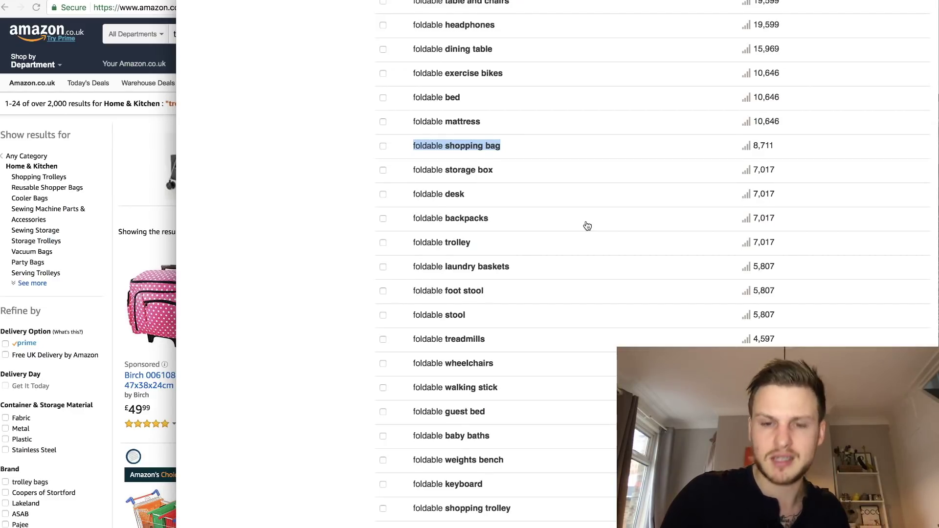
drag(499, 218, 411, 217)
key(super+c)
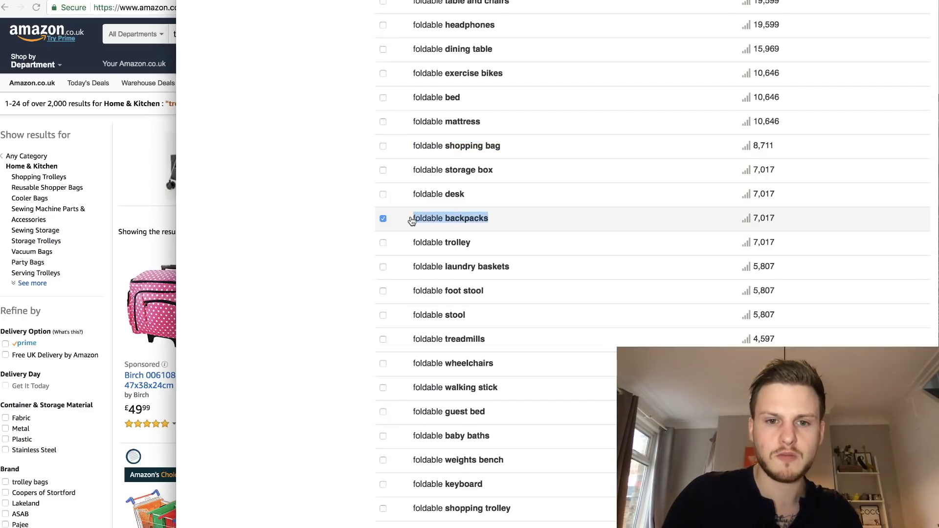
- Return to Amazon and search for the copied keyword "foldable backpacks"
click(81, 47)
triple_click(206, 34)
key(super+v)
key(Return)
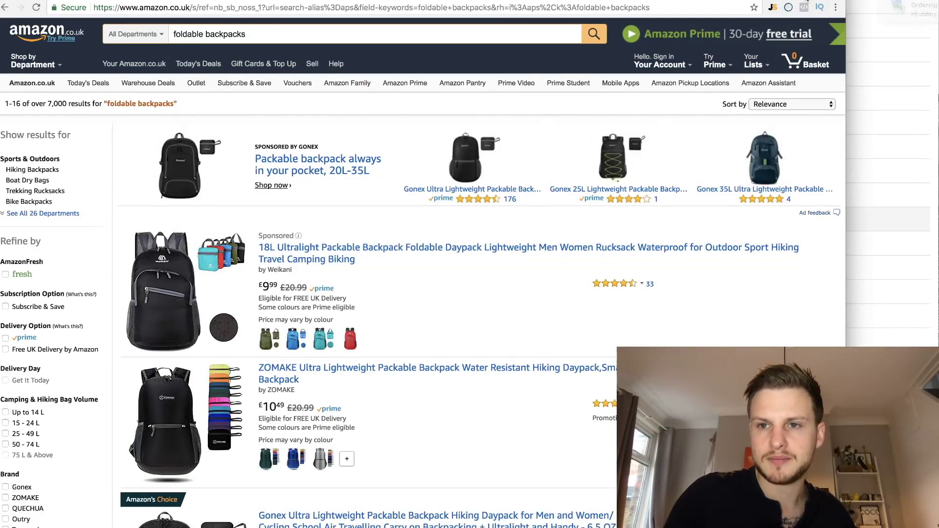
scroll(870, 14, right, 5)
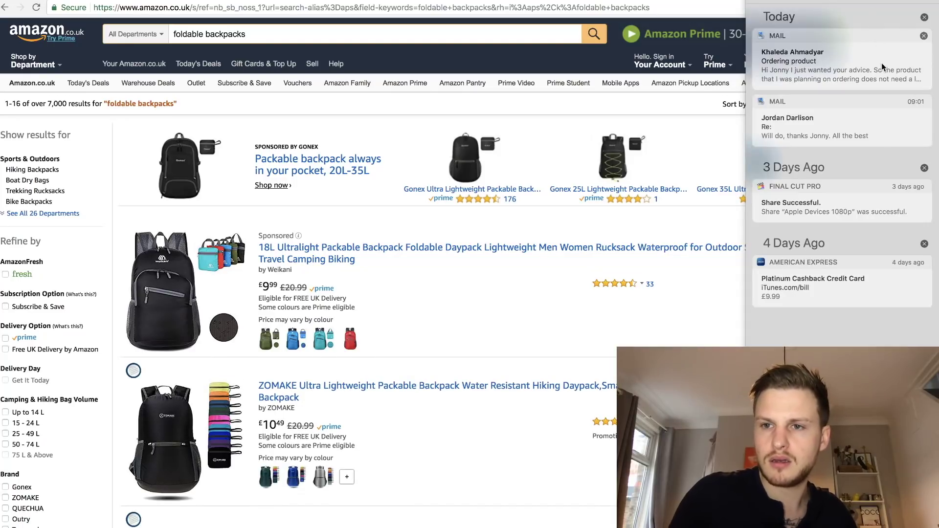
scroll(883, 71, up, 3)
scroll(908, 42, left, 5)
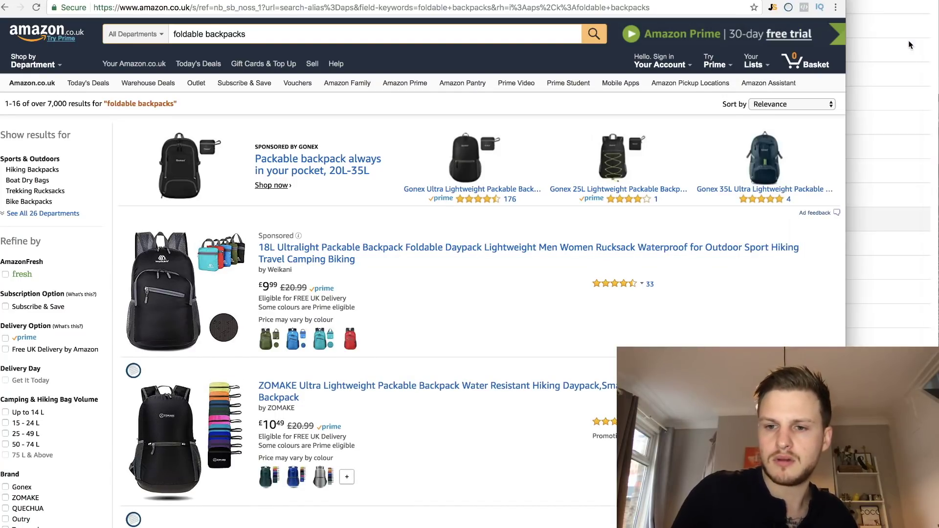
- Run Jungle Scout on the "foldable backpacks" results, examine the sales, price and review figures, and close the data
scroll(456, 304, down, 3)
scroll(456, 307, down, 1)
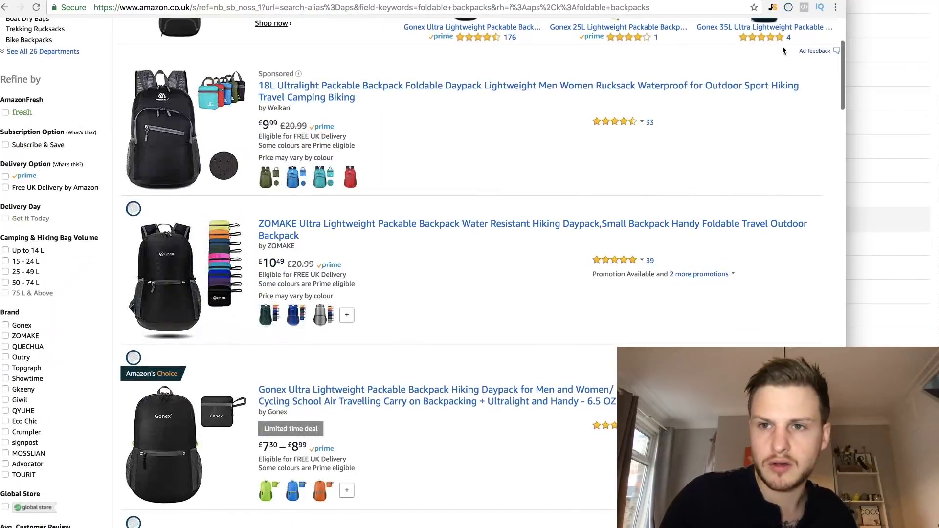
click(773, 8)
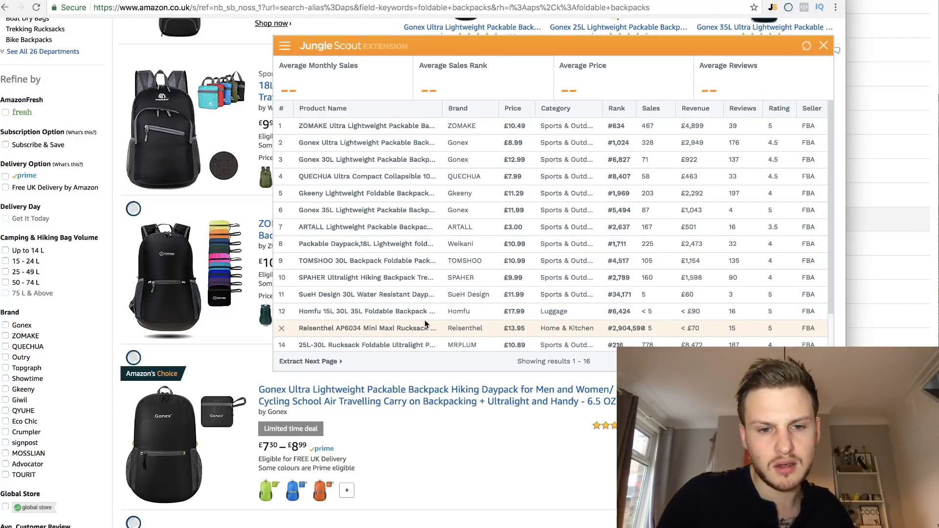
mouse_move(405, 314)
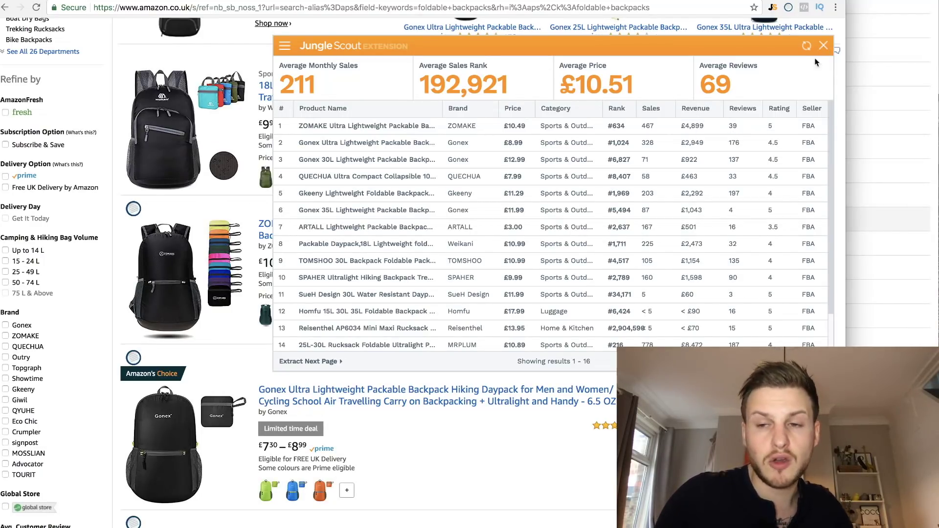
click(826, 48)
- Look through the "foldable backpacks" listings, comparing product titles, designs, prices and reviews
scroll(463, 280, down, 7)
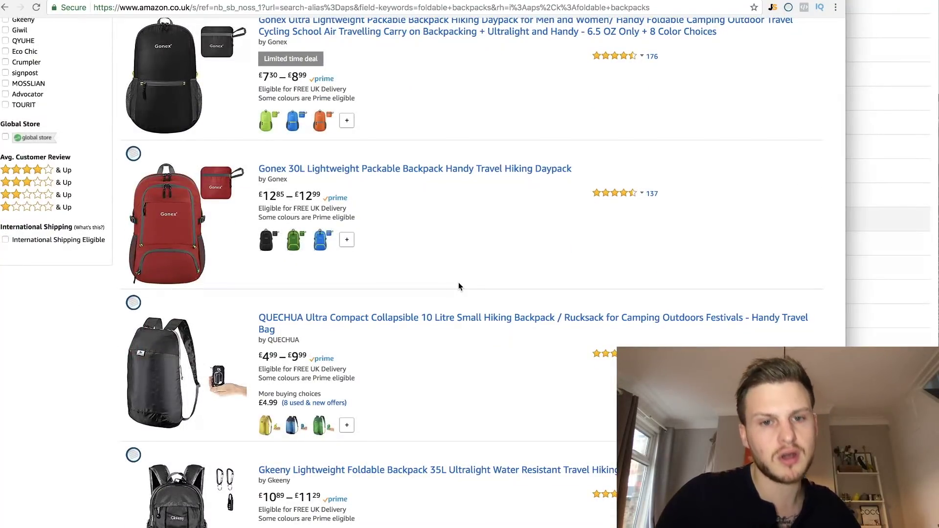
scroll(442, 232, up, 3)
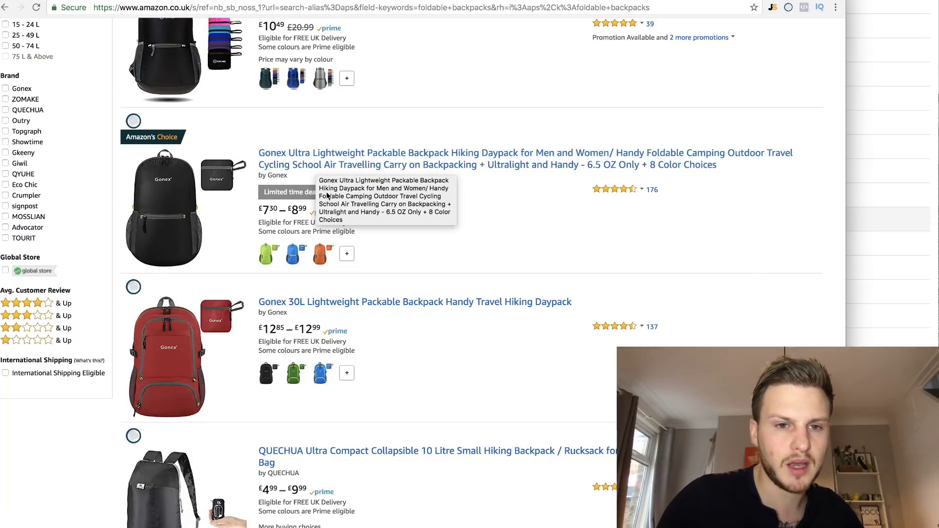
scroll(342, 220, down, 1)
scroll(333, 257, down, 1)
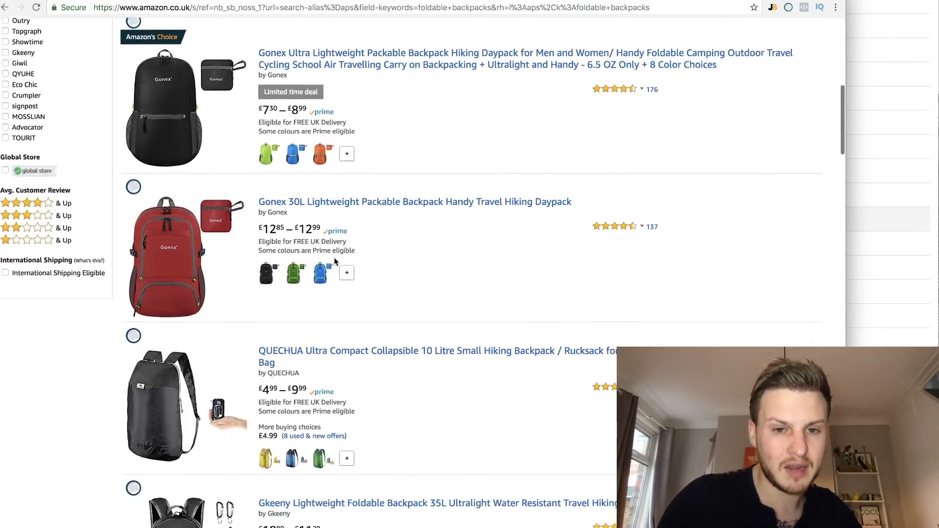
scroll(334, 259, down, 2)
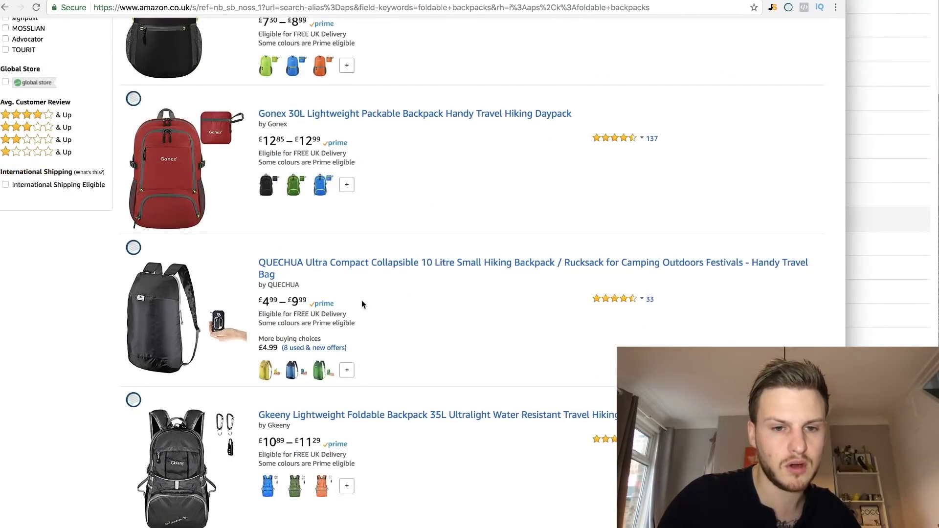
scroll(362, 304, down, 3)
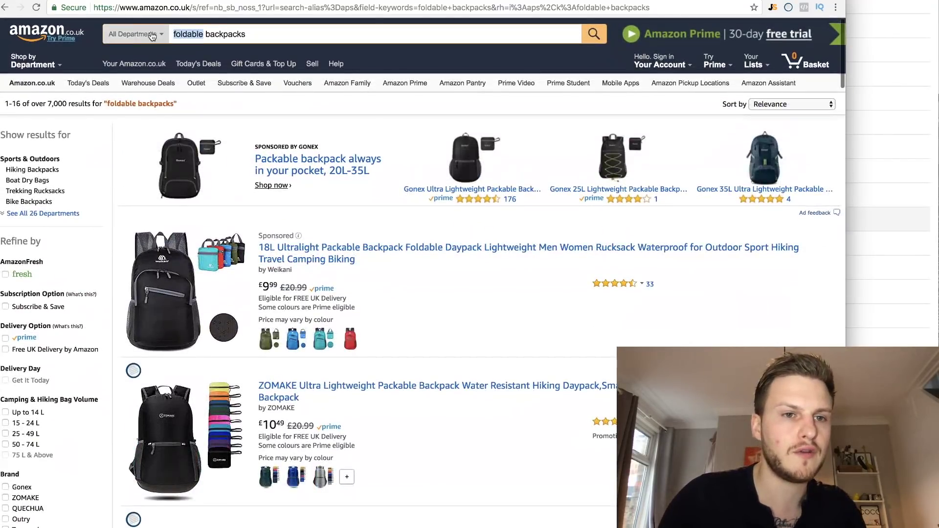
- Change the Amazon search to "lightweight backpack", replacing "foldable" and using the singular form
text(lightweight)
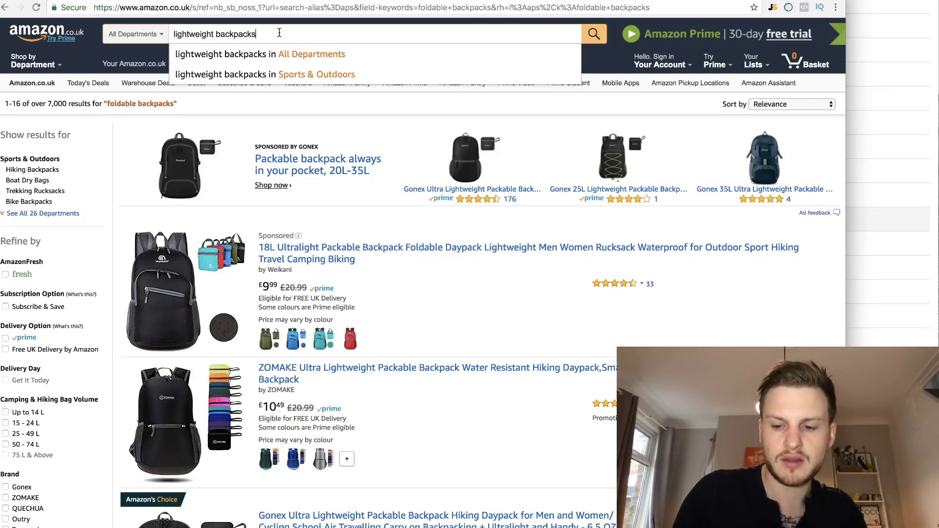
key(BackSpace)
key(Return)
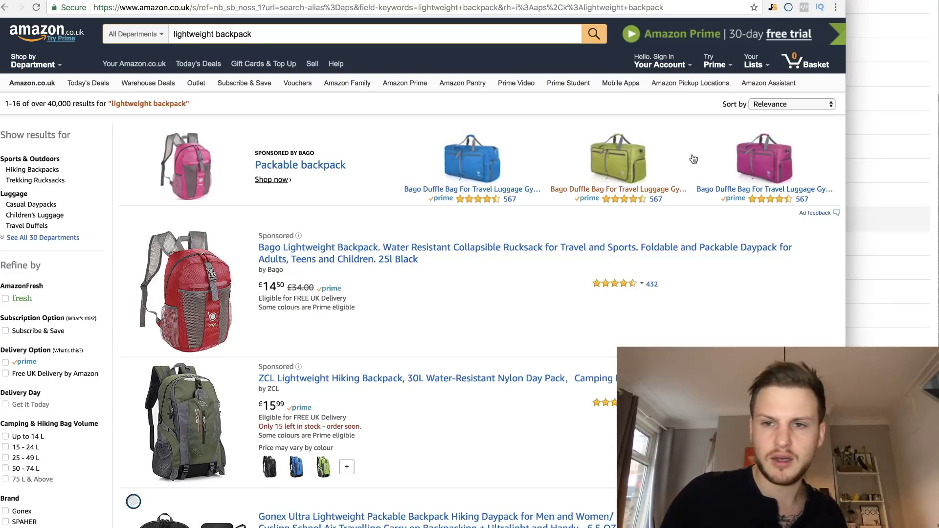
- Run Jungle Scout on the "lightweight backpack" results, extract the next page and examine the extended product figures
click(774, 8)
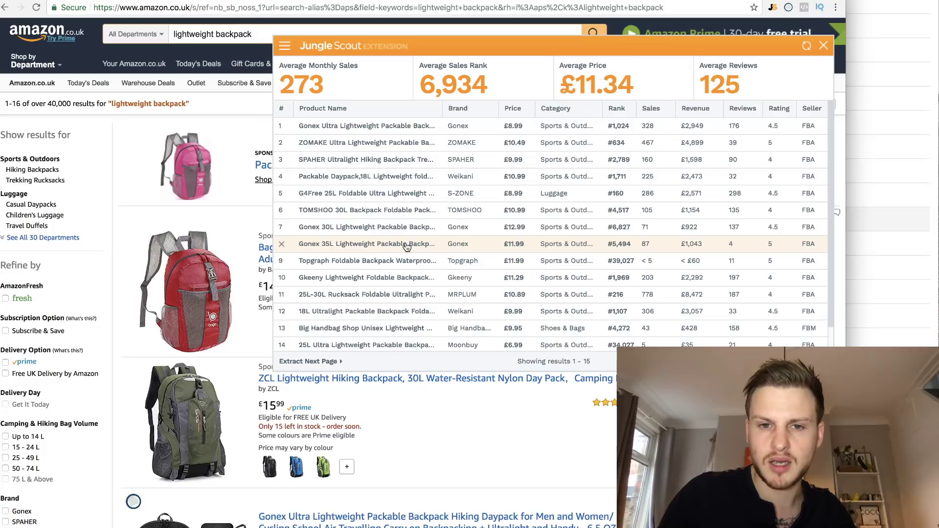
scroll(660, 283, down, 2)
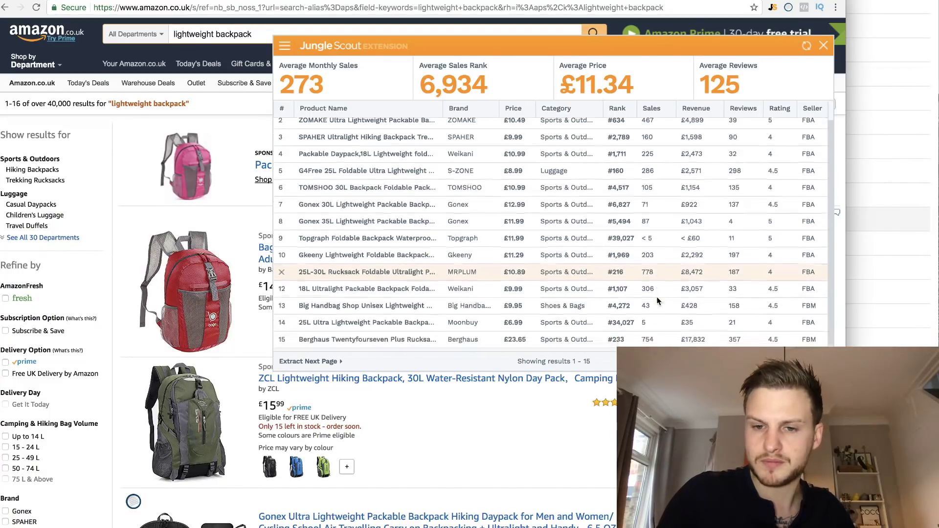
click(309, 362)
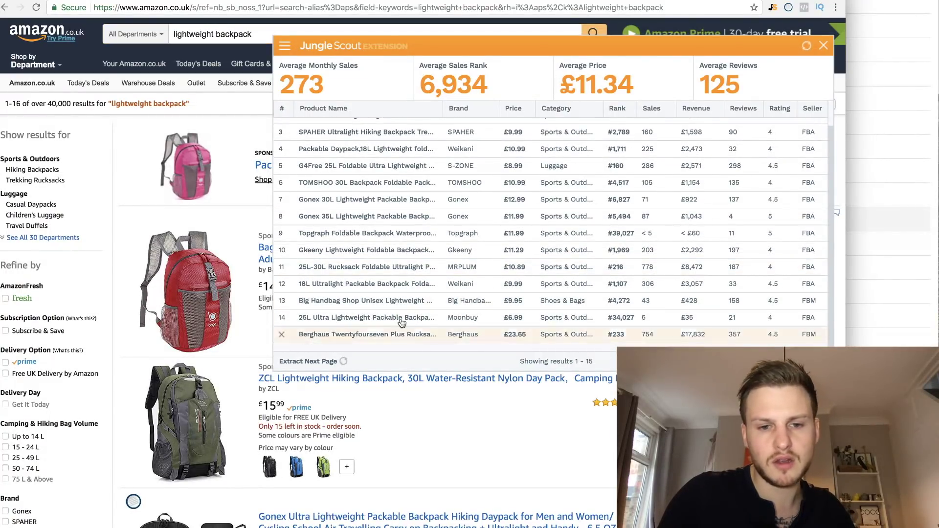
scroll(554, 250, down, 5)
scroll(554, 251, down, 3)
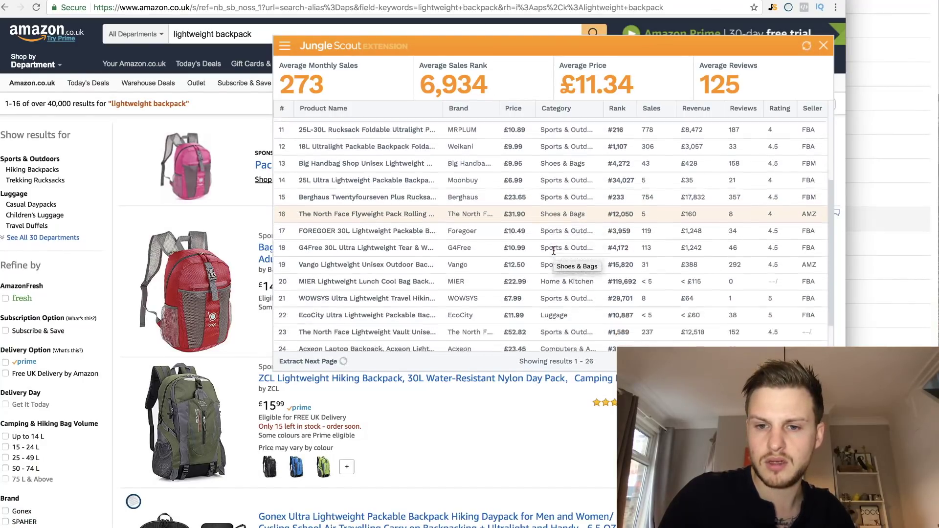
scroll(554, 250, up, 5)
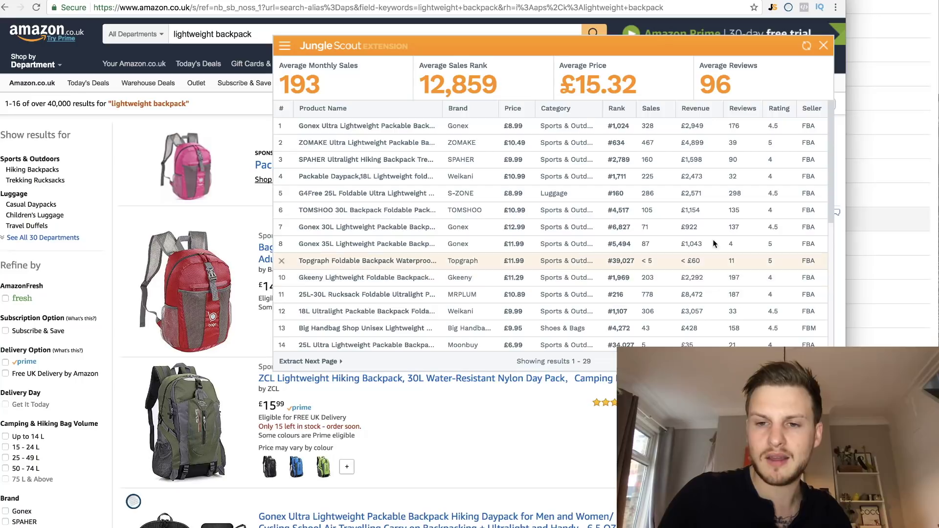
- Close the Jungle Scout data and look through the "lightweight backpack" listings, comparing titles, designs, prices and reviews
click(825, 47)
scroll(338, 206, down, 4)
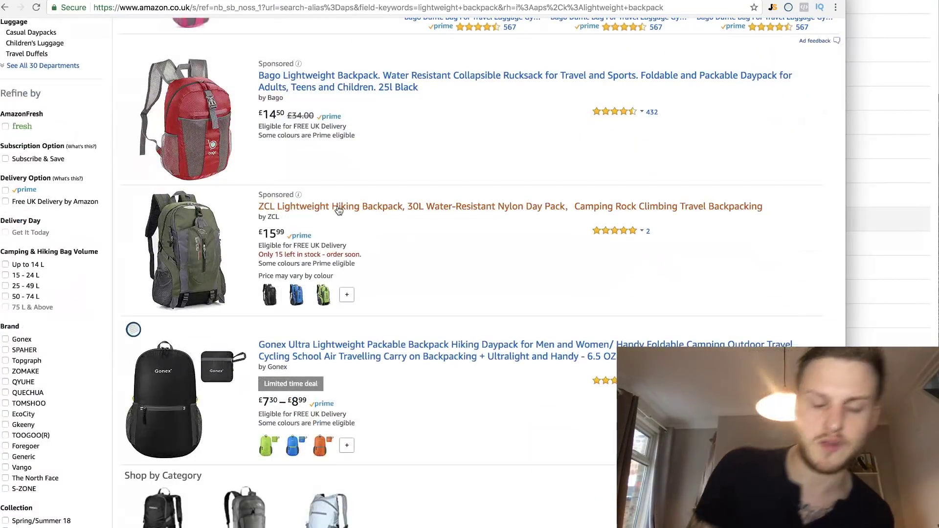
scroll(339, 210, down, 4)
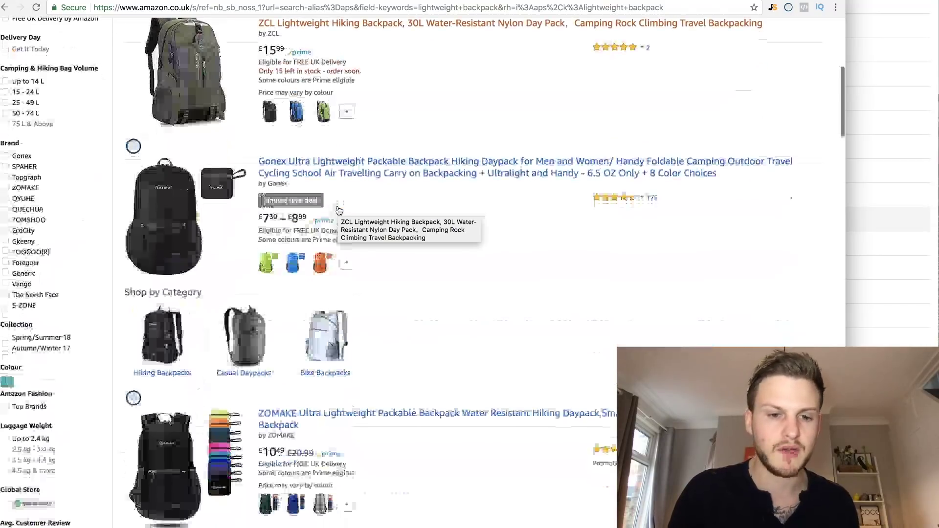
scroll(339, 210, down, 4)
scroll(338, 210, up, 11)
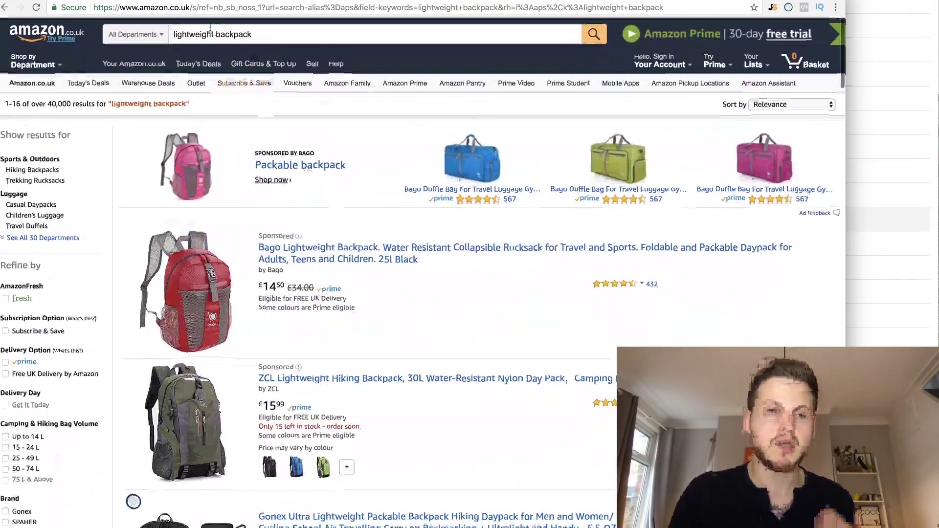
- Change the Amazon search to "portable backpack", replacing the word "lightweight"
drag(216, 34, 112, 35)
text(portab)
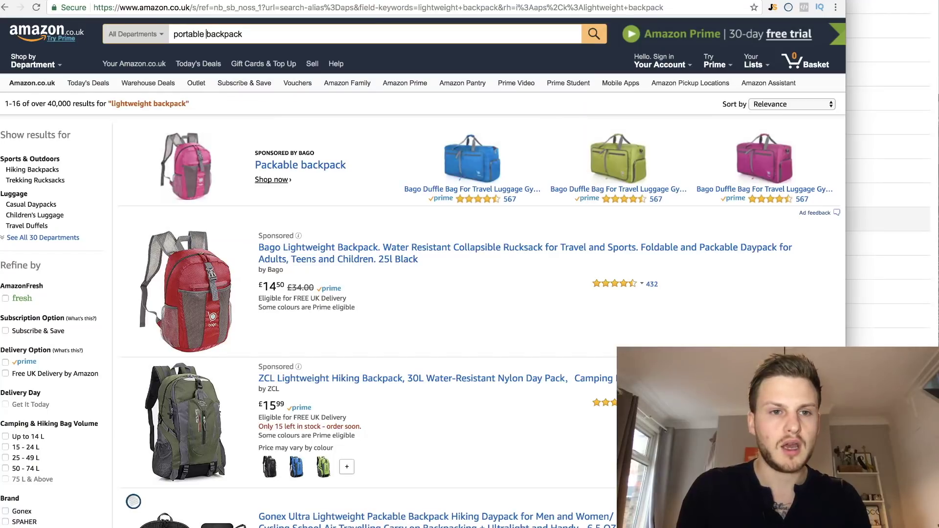
key(Return)
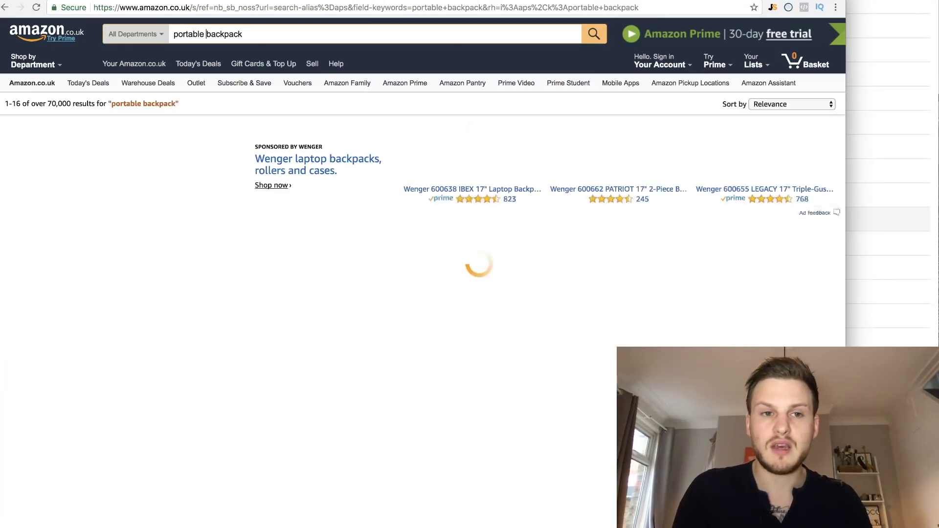
- Look through the "portable backpack" listings to see which kinds of products the keyword brings up
scroll(336, 254, down, 8)
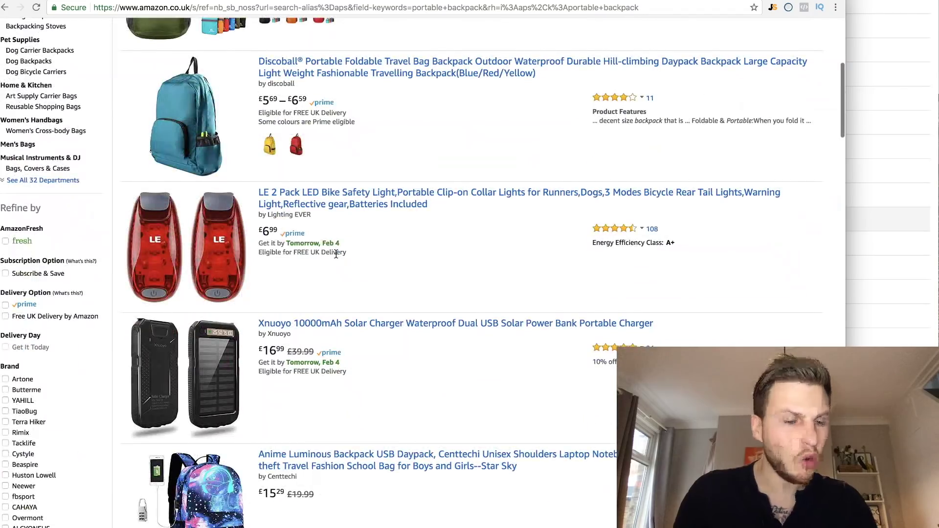
scroll(336, 253, down, 5)
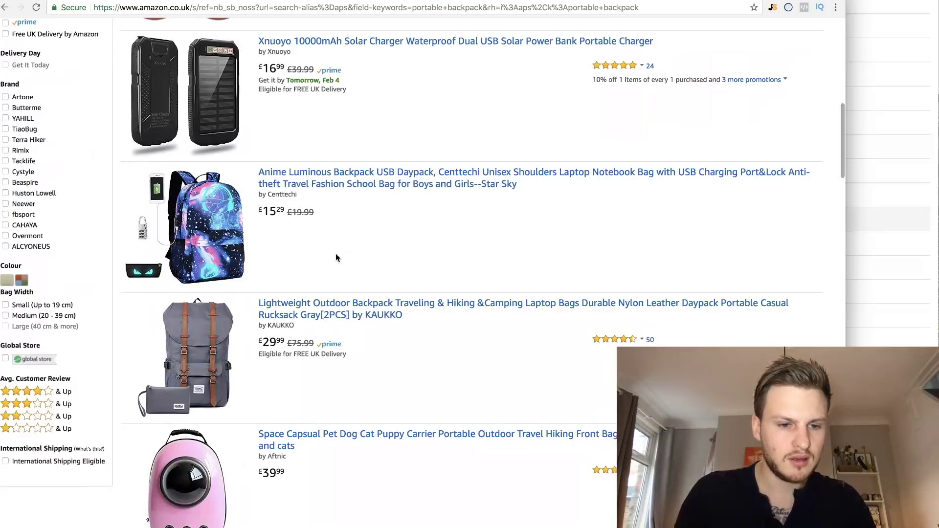
scroll(336, 254, down, 4)
scroll(336, 253, up, 15)
double_click(204, 33)
- Copy the keyword "foldable foot stool" from the Keyword Tool list and search for it on Amazon
click(869, 157)
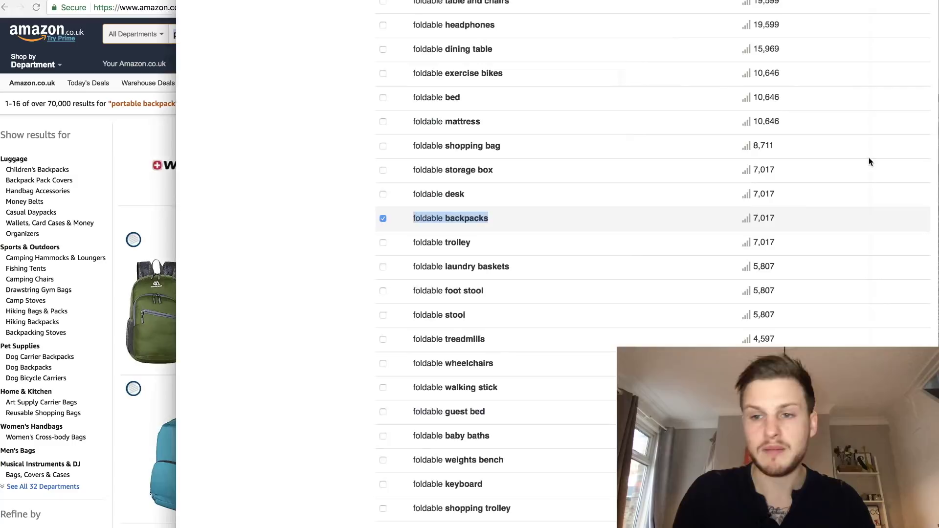
scroll(549, 260, down, 2)
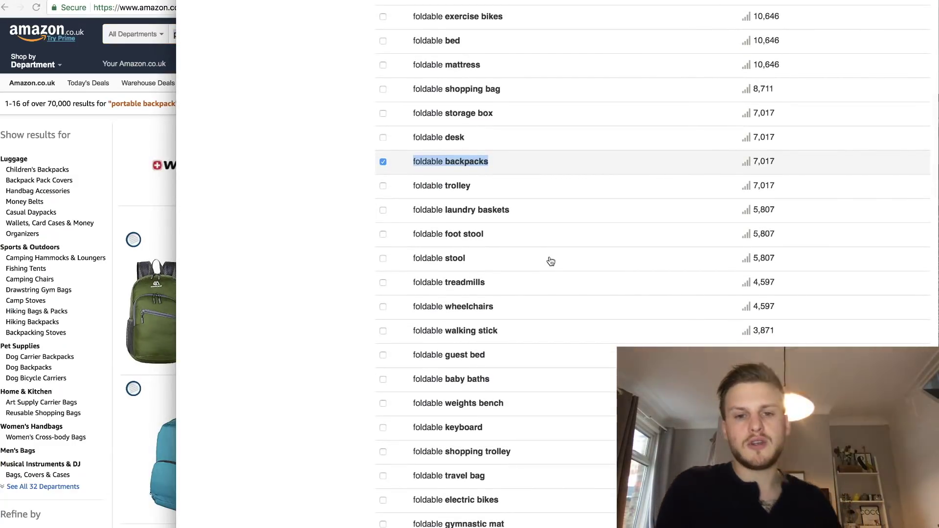
drag(485, 235, 412, 236)
key(ctrl+c)
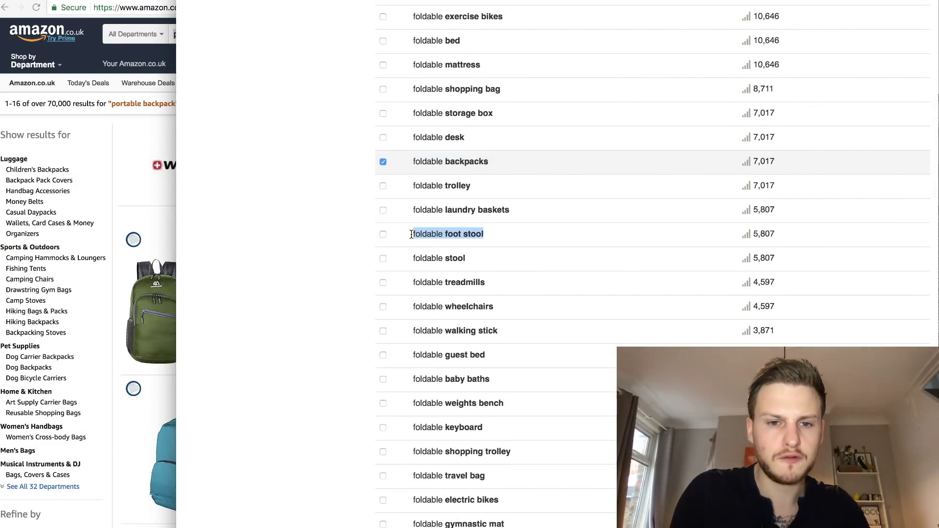
click(165, 140)
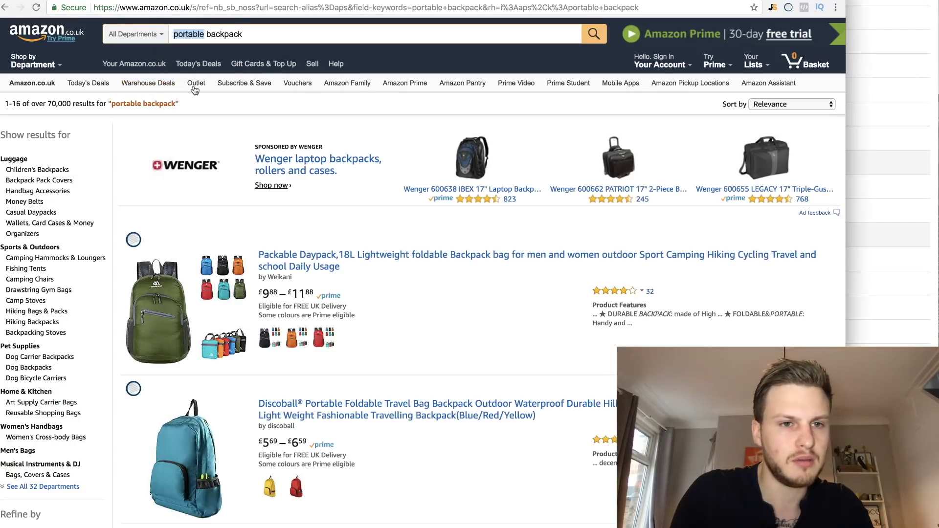
triple_click(229, 30)
key(ctrl+v)
key(Return)
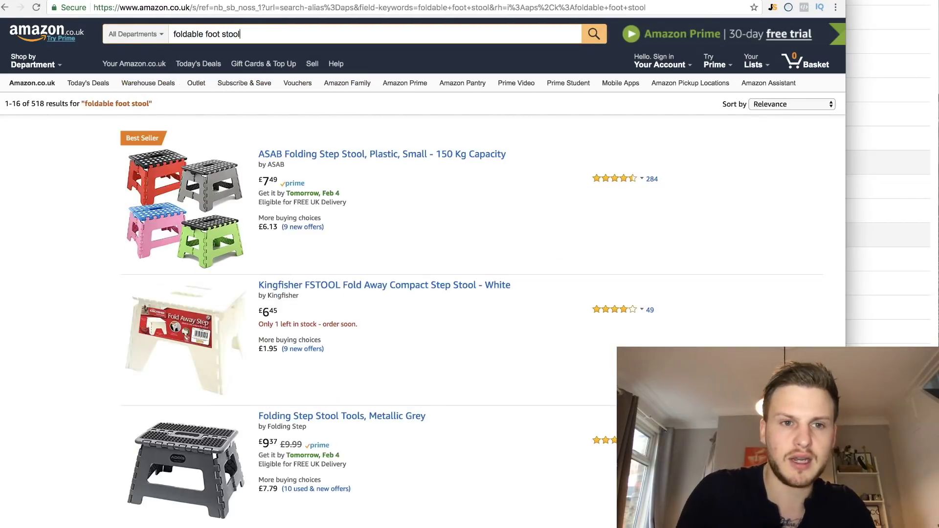
- Recheck the Keyword Tool list, then examine the Jungle Scout sales, price and review figures for the "foldable foot stool" results and close them
click(926, 114)
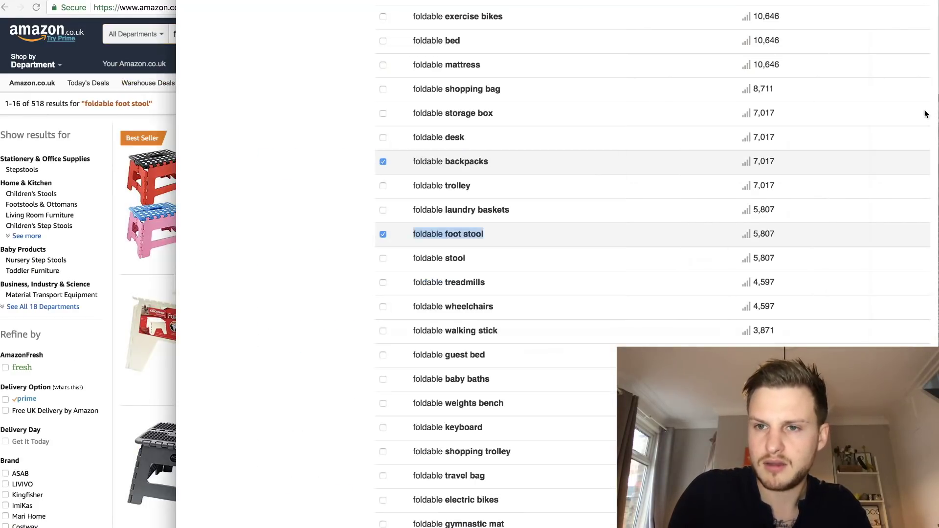
click(125, 57)
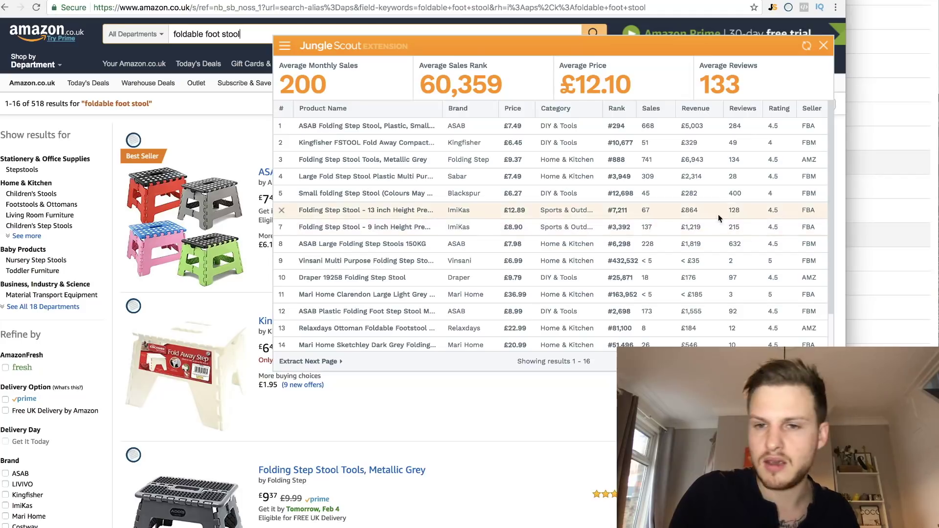
click(824, 46)
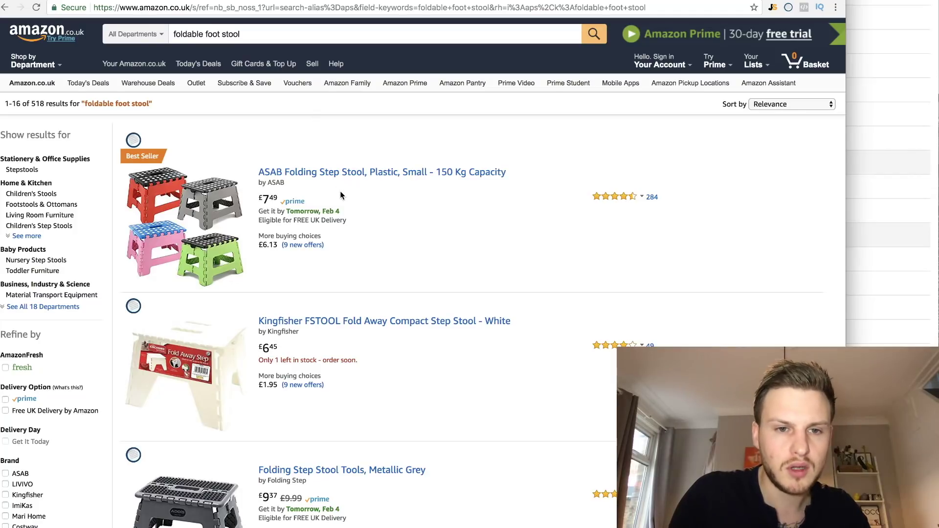
- Look through the "foldable foot stool" listings, comparing product titles, designs and prices
scroll(341, 195, down, 1)
scroll(337, 171, down, 5)
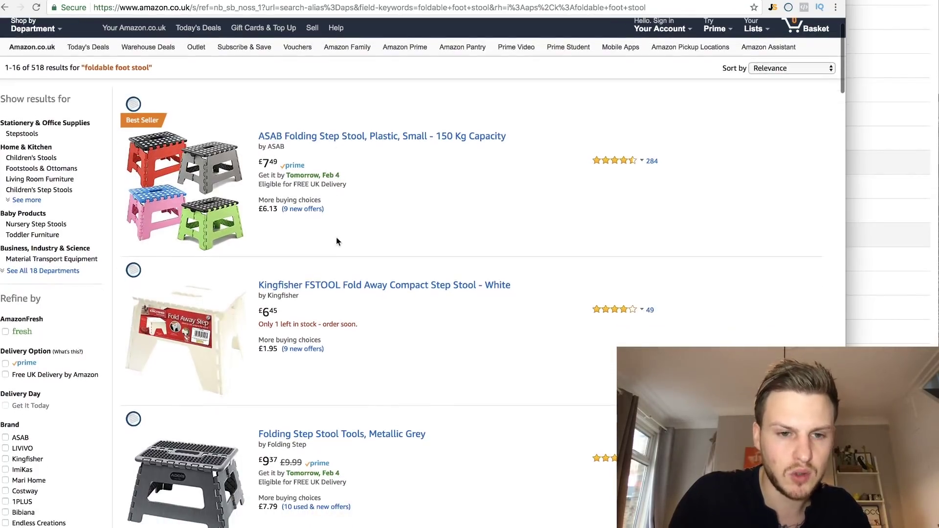
scroll(324, 355, down, 1)
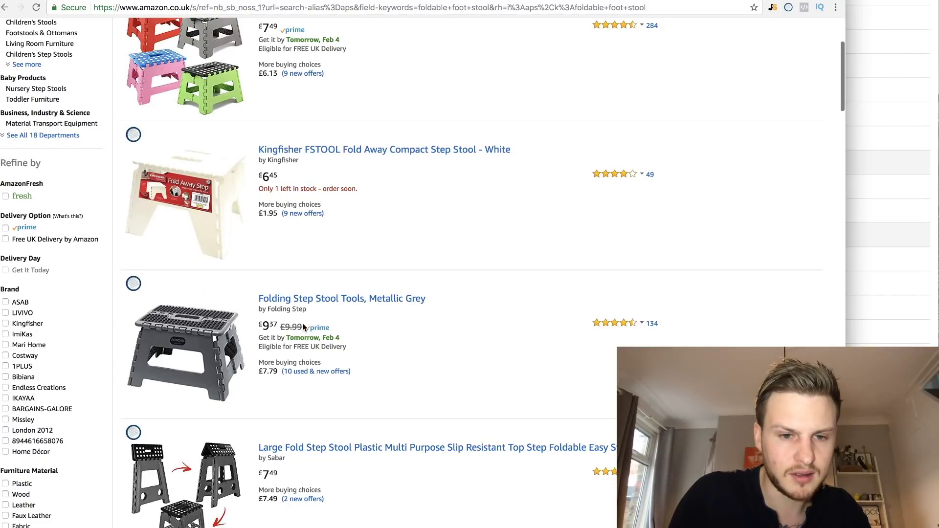
scroll(329, 313, up, 5)
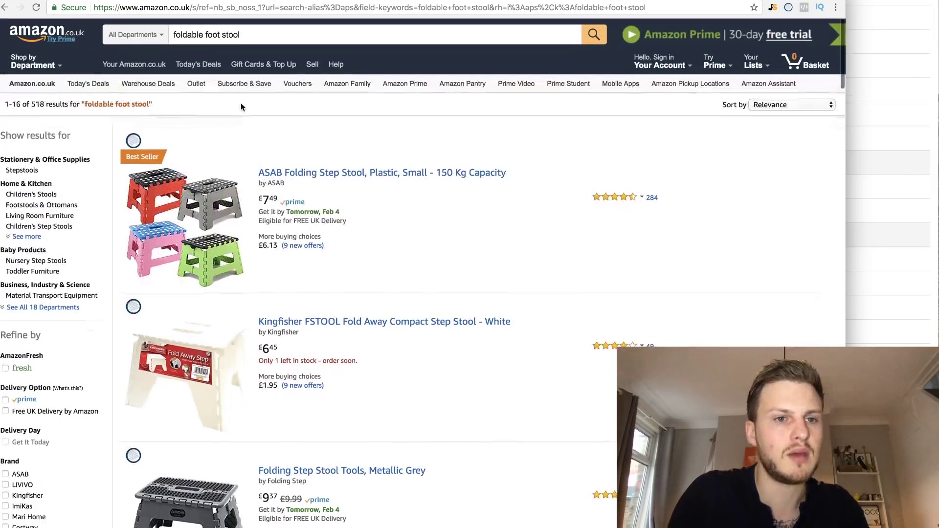
- Replace the Amazon search with "folding step" and run it
triple_click(199, 34)
text(foldin)
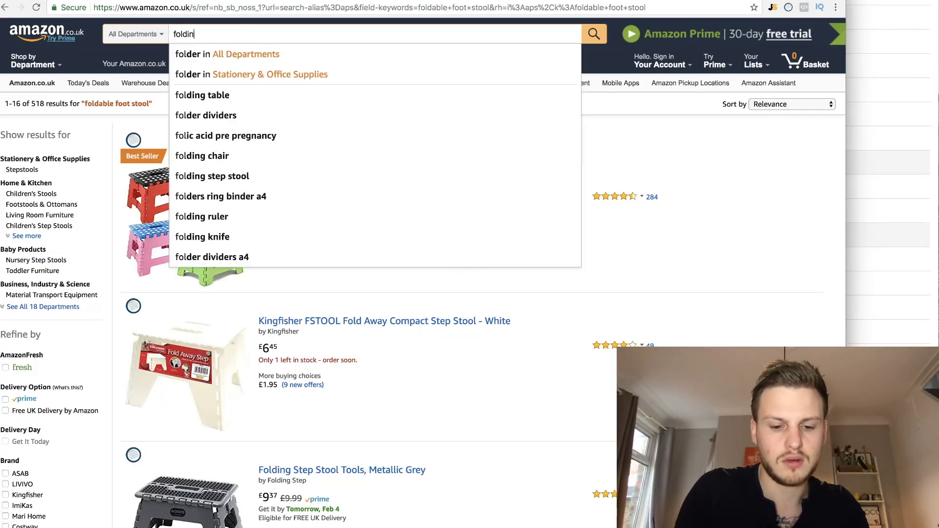
text(g set)
key(BackSpace)
key(BackSpace)
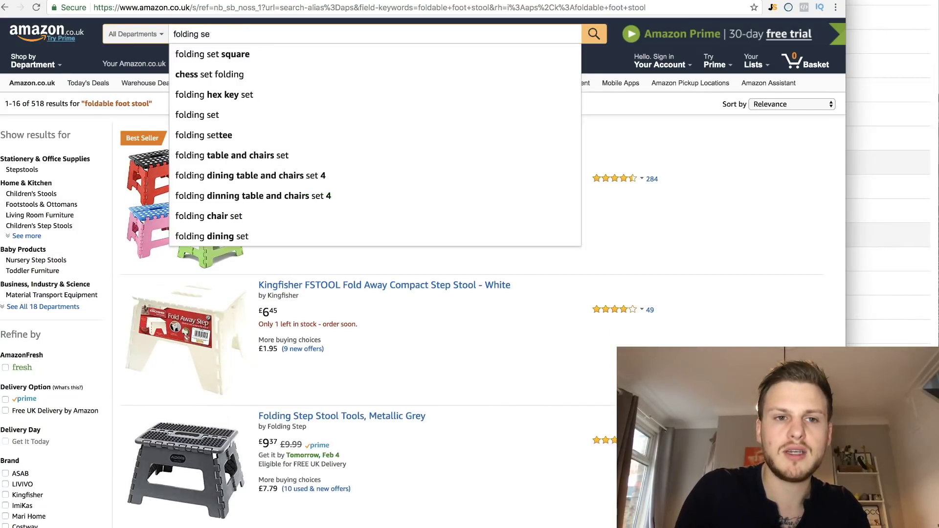
text(tep)
key(Return)
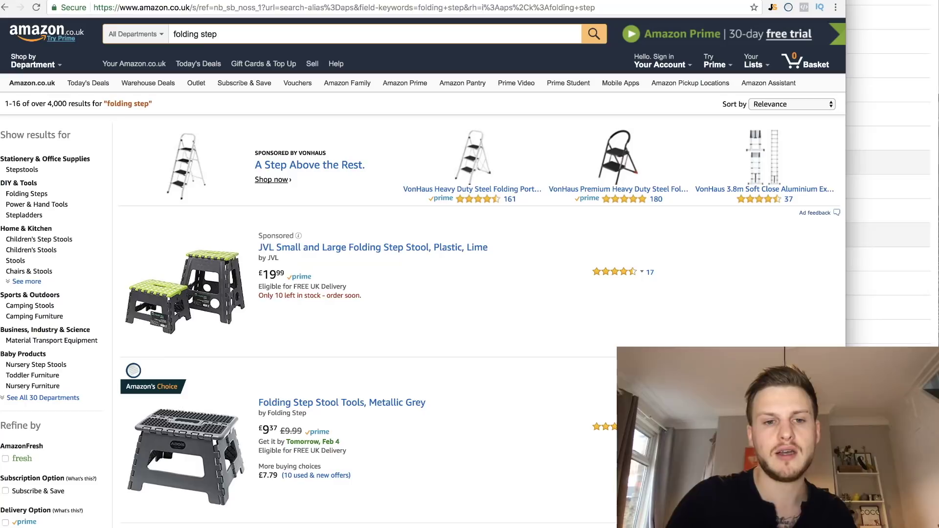
- Examine the "folding step" results in Jungle Scout, excluding the Kingfisher, Silverline 968731, 13 inch ImiKas and JVL products, and close the data
scroll(248, 232, down, 5)
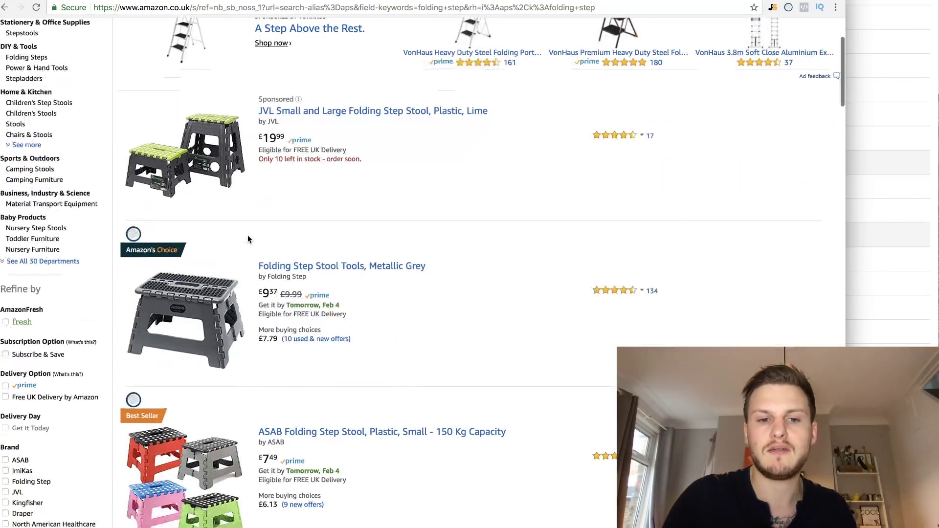
click(774, 7)
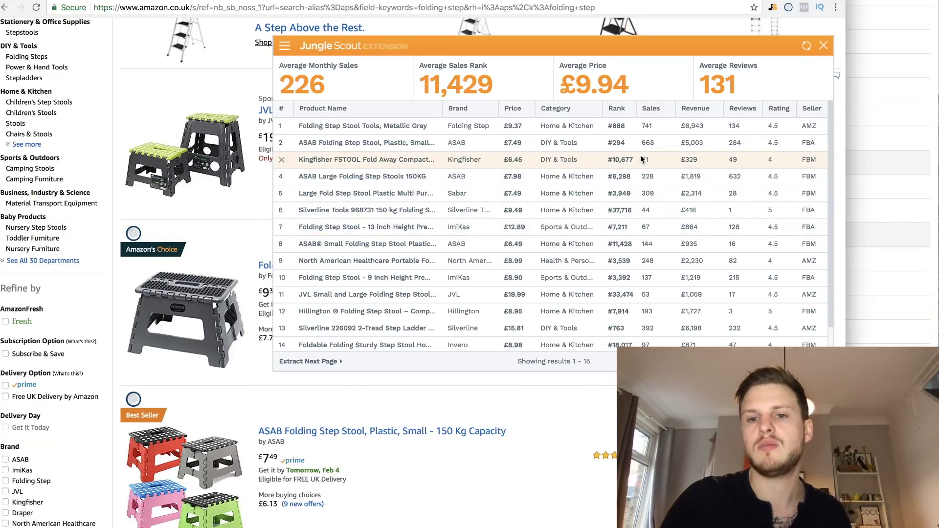
click(281, 160)
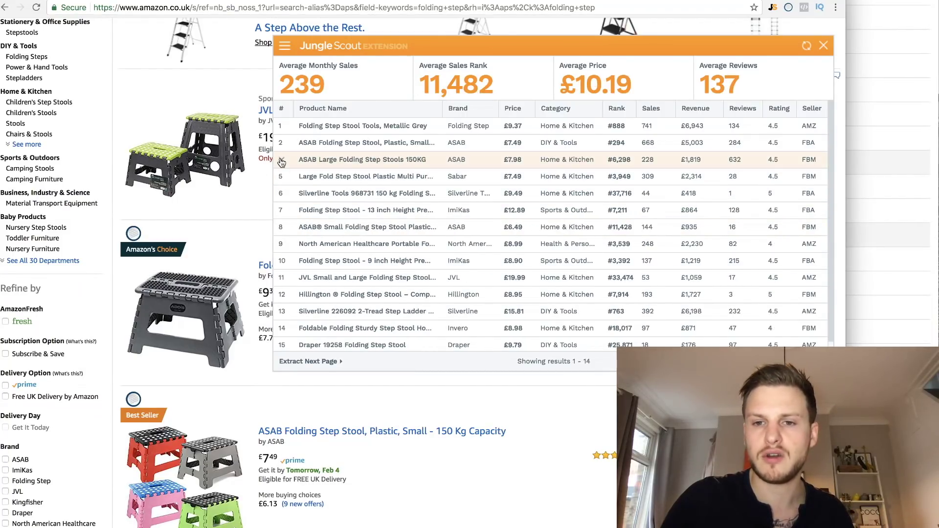
click(281, 195)
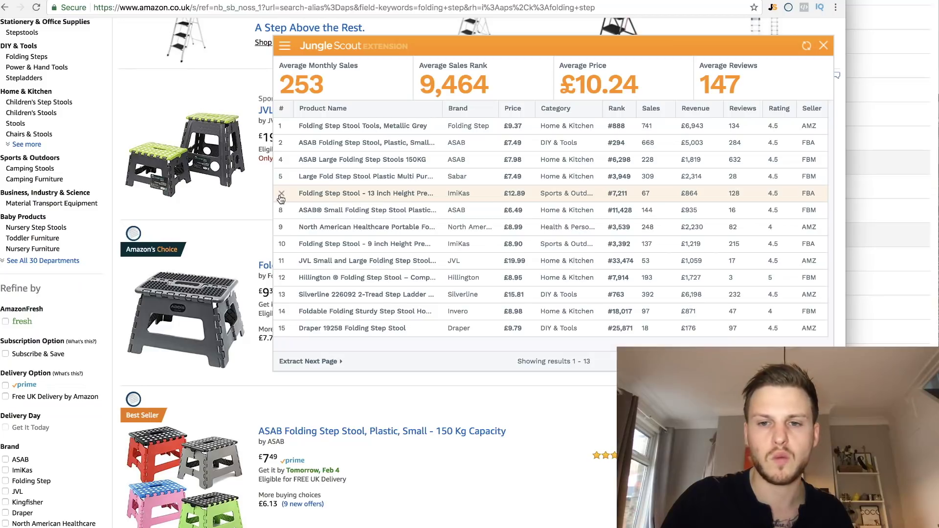
click(281, 195)
click(283, 245)
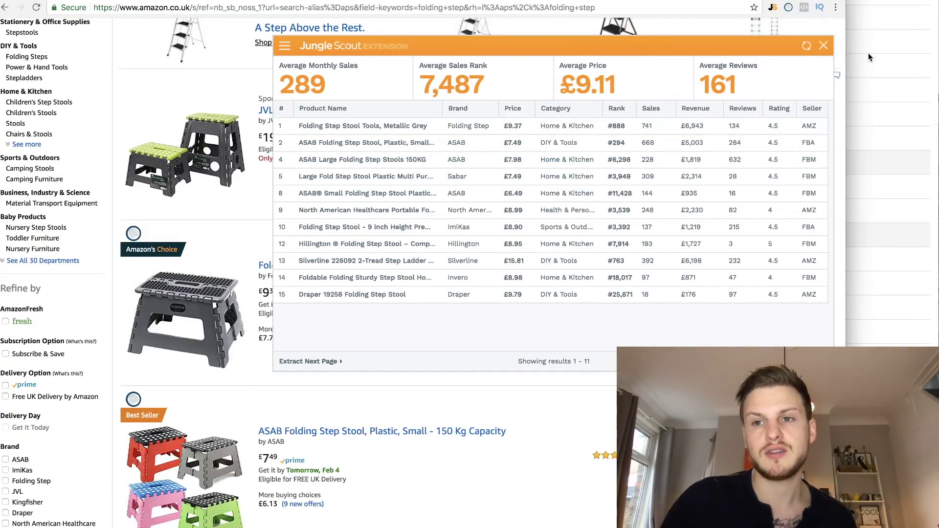
click(825, 47)
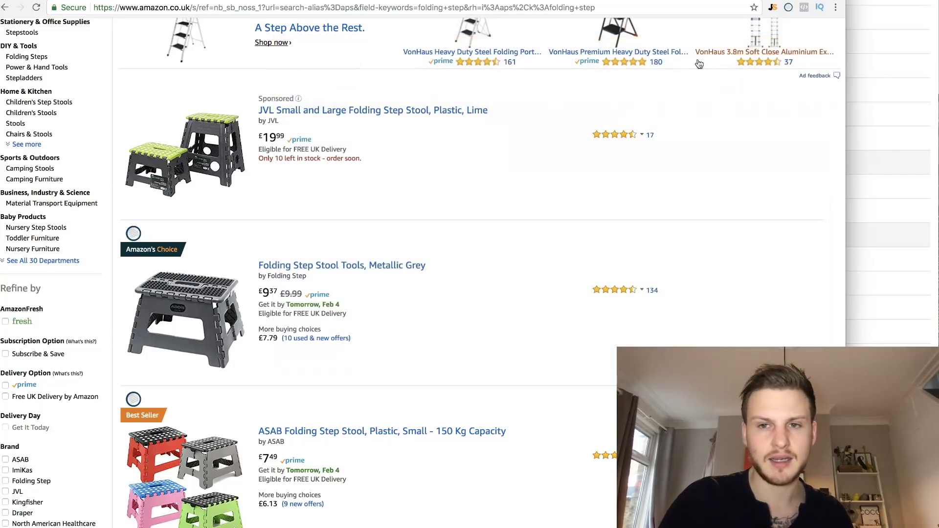
- Pick the keyword "foldable baby baths" from the Keyword Tool list and search for it on Amazon
click(898, 136)
scroll(577, 328, down, 2)
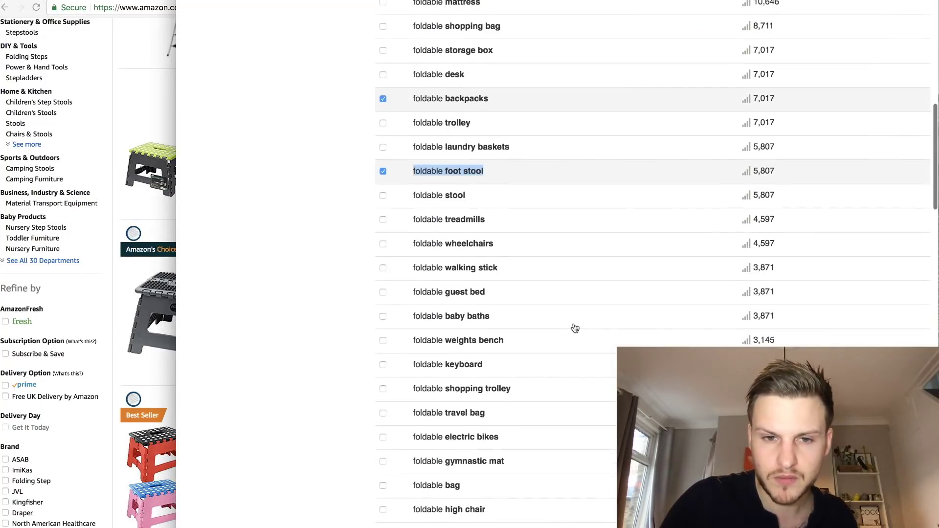
scroll(575, 328, down, 1)
scroll(517, 270, down, 1)
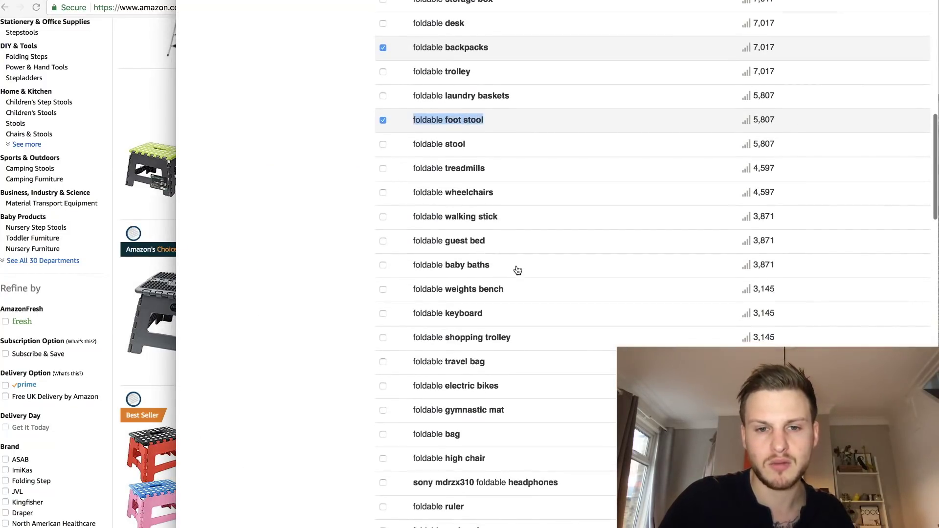
scroll(518, 270, down, 1)
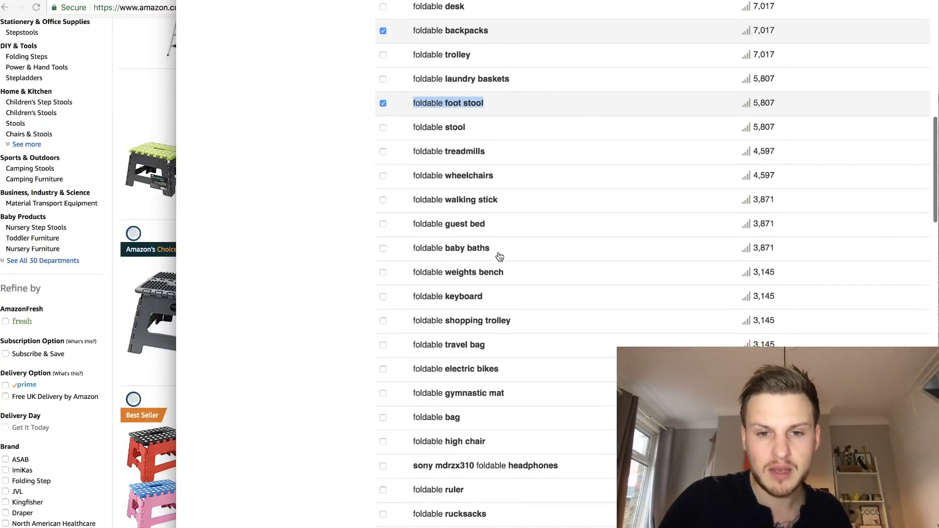
drag(500, 258, 435, 250)
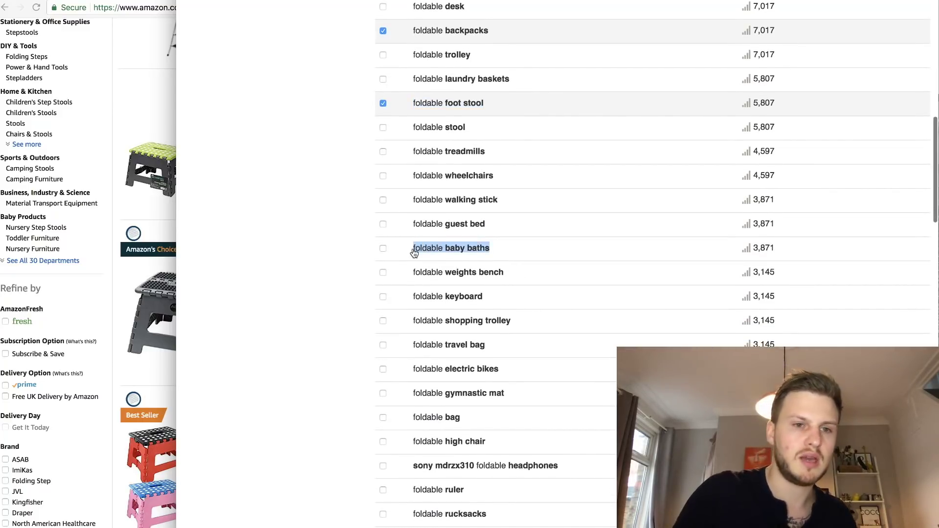
click(134, 43)
scroll(133, 43, up, 4)
double_click(198, 37)
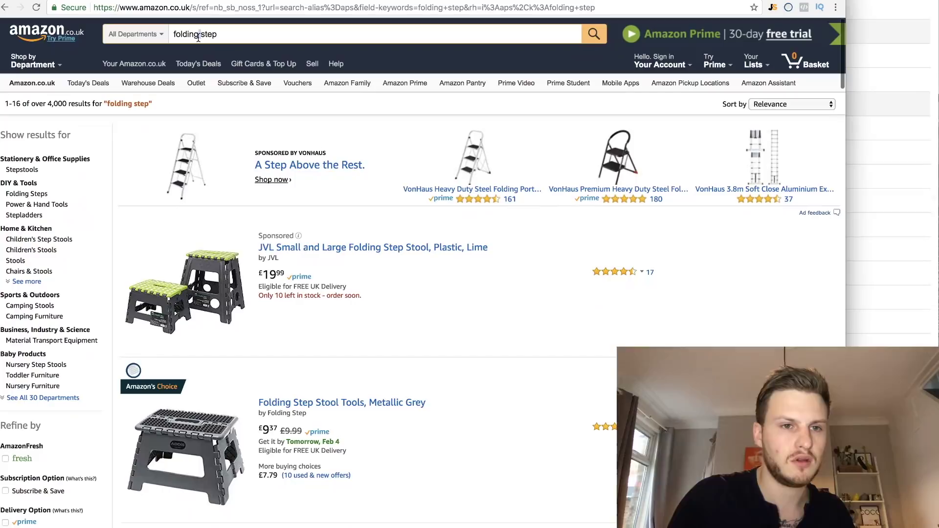
text(foldable baby baths)
key(Return)
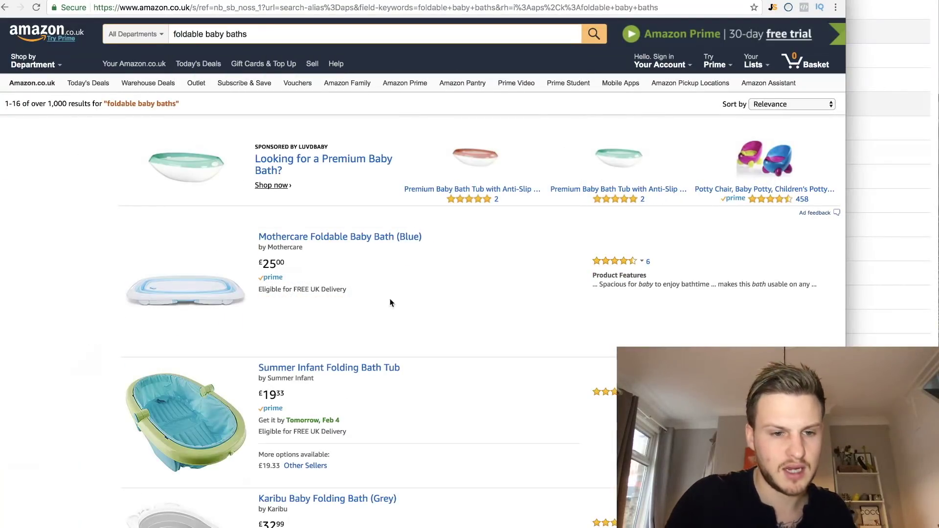
- Examine the "foldable baby baths" listings and their sales data in Jungle Scout, and close the data
scroll(442, 359, down, 4)
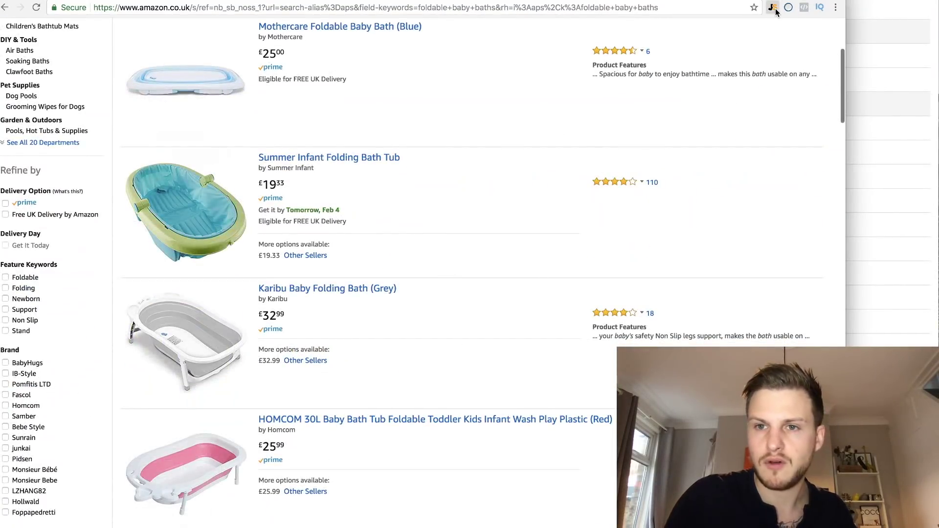
click(776, 12)
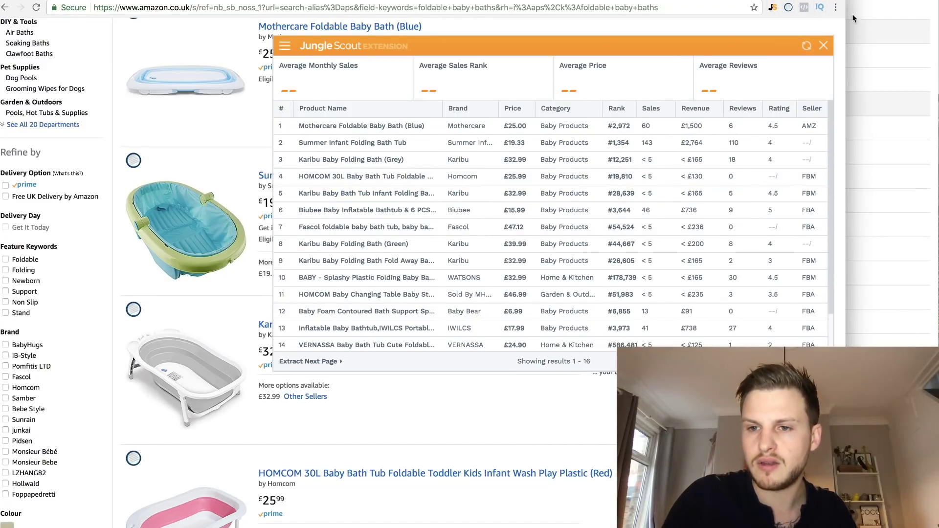
click(826, 46)
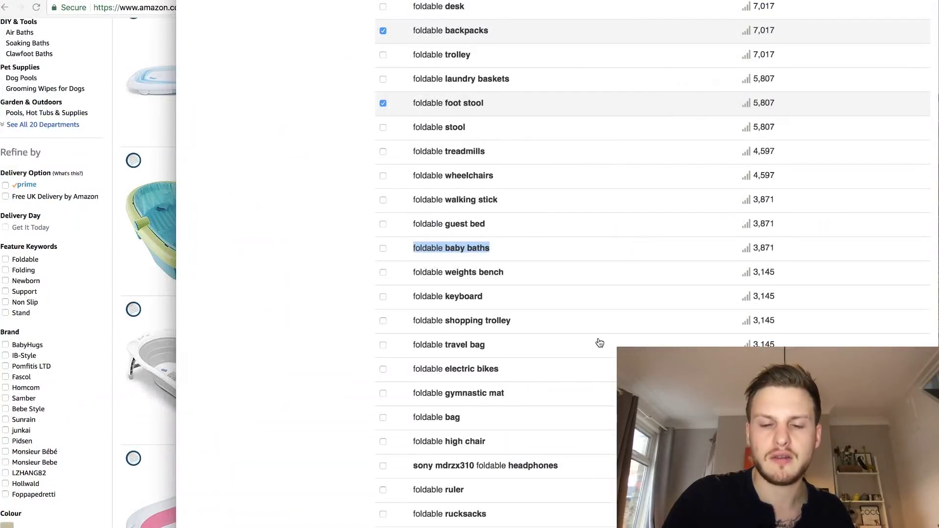
- Switch to Keyword Tool, skim the remaining foldable keywords, and run a new Amazon United Kingdom keyword search for "organiser"
scroll(600, 342, down, 1)
scroll(555, 284, down, 1)
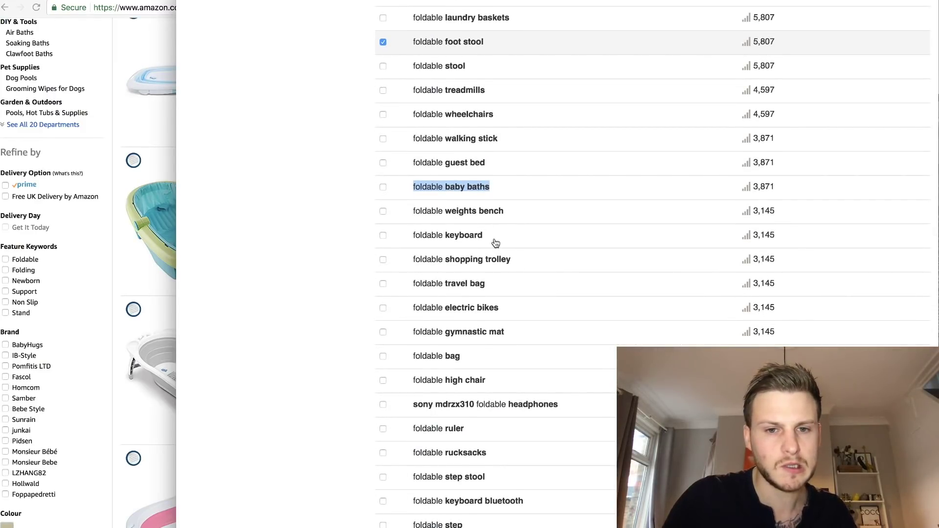
scroll(495, 243, down, 1)
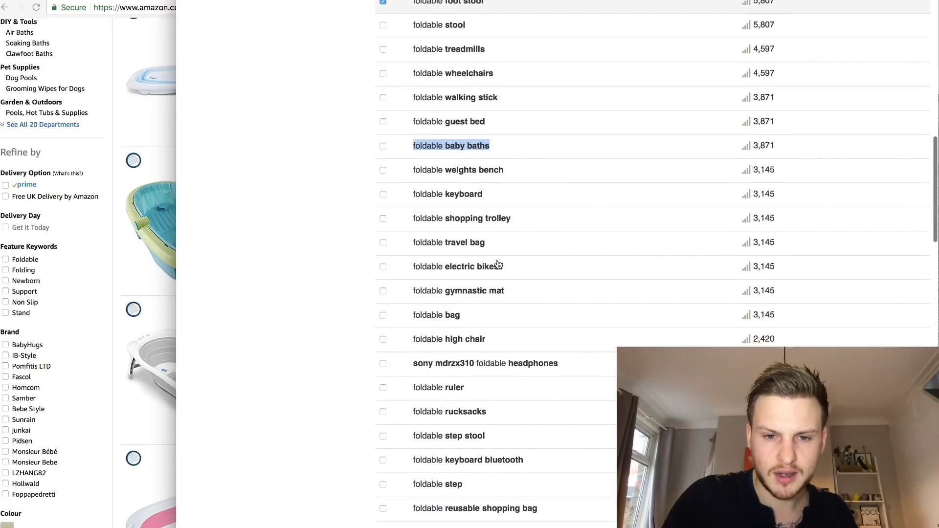
scroll(499, 265, up, 15)
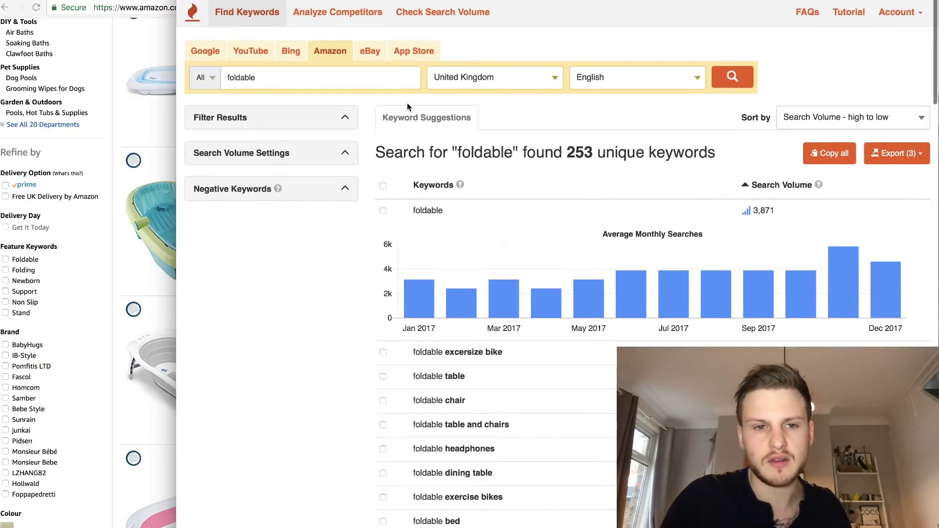
double_click(240, 77)
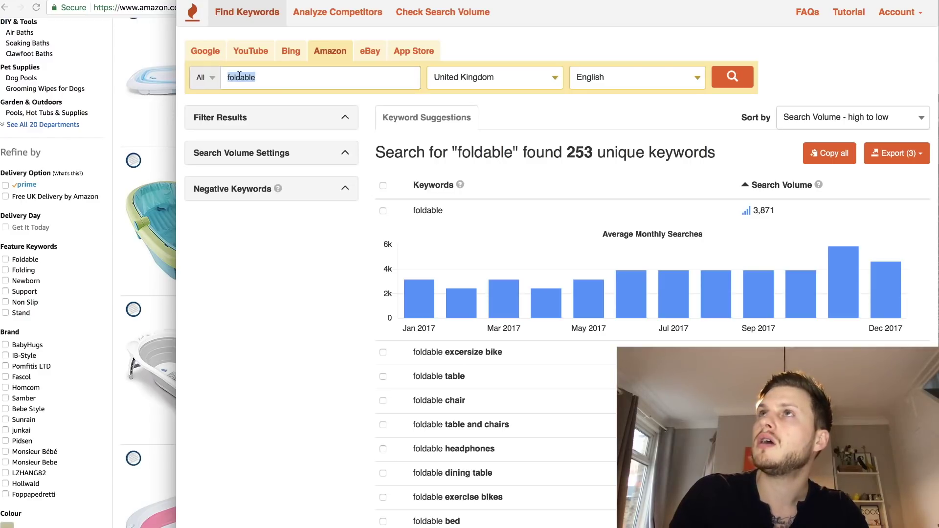
text(organiser)
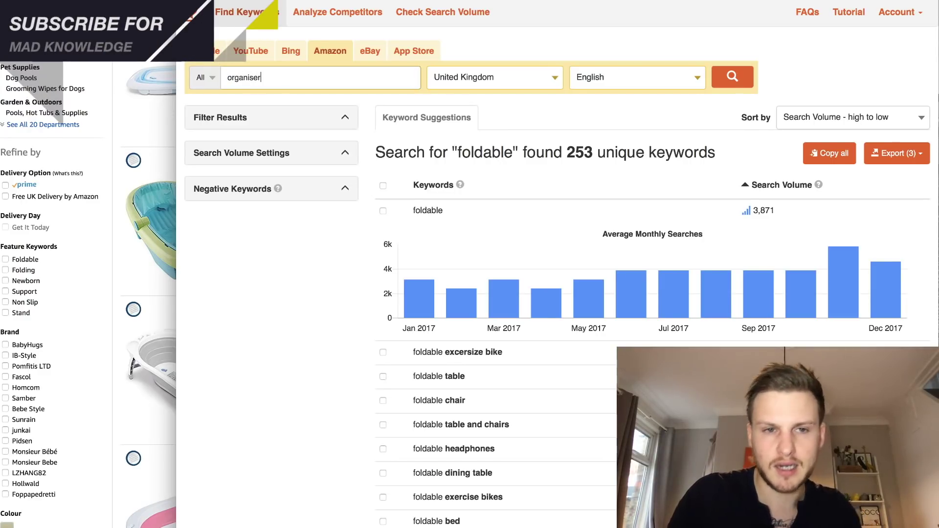
key(Return)
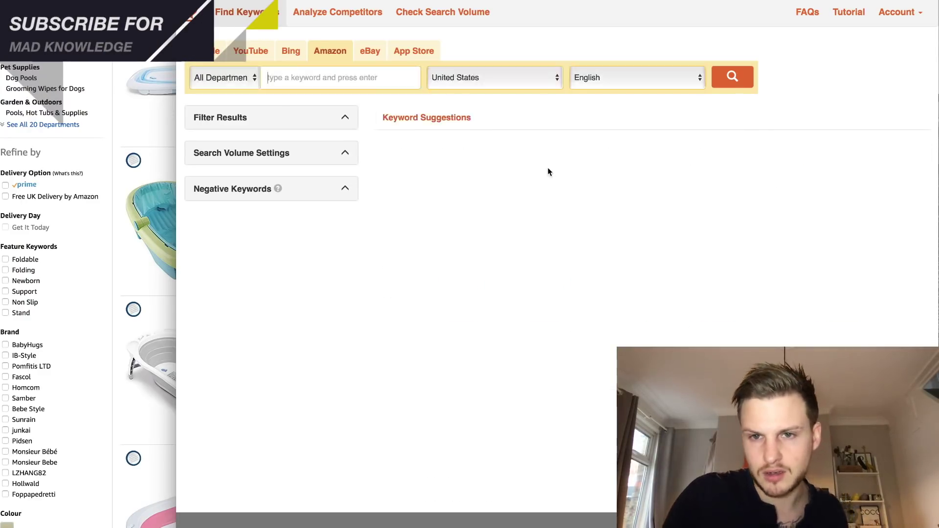
- Pick the keyword "organiser" from the Keyword Tool suggestions and search for it on Amazon
mouse_move(610, 282)
scroll(610, 281, down, 2)
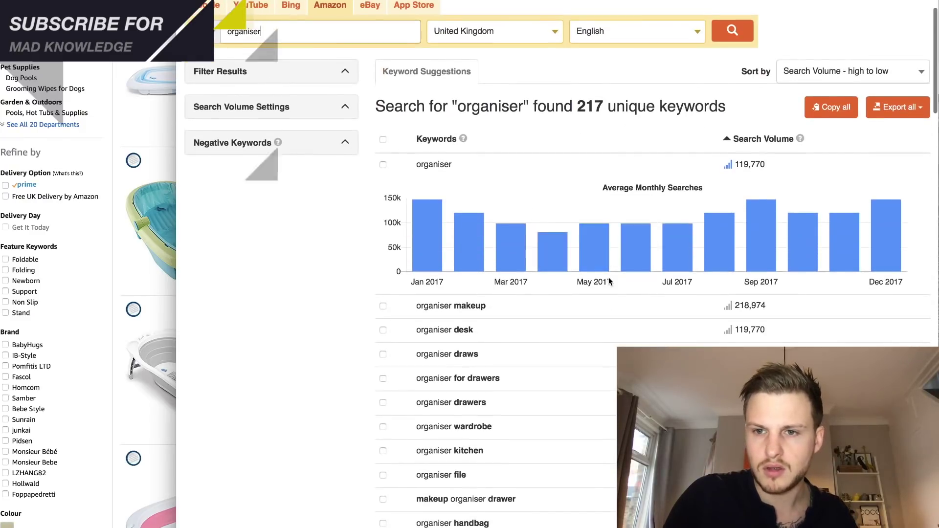
scroll(636, 201, up, 1)
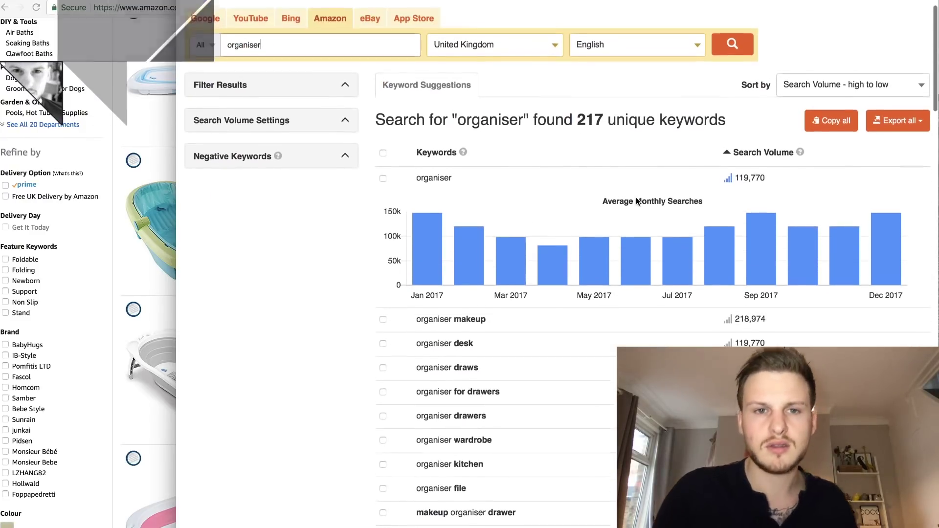
drag(463, 188, 416, 182)
scroll(120, 39, up, 5)
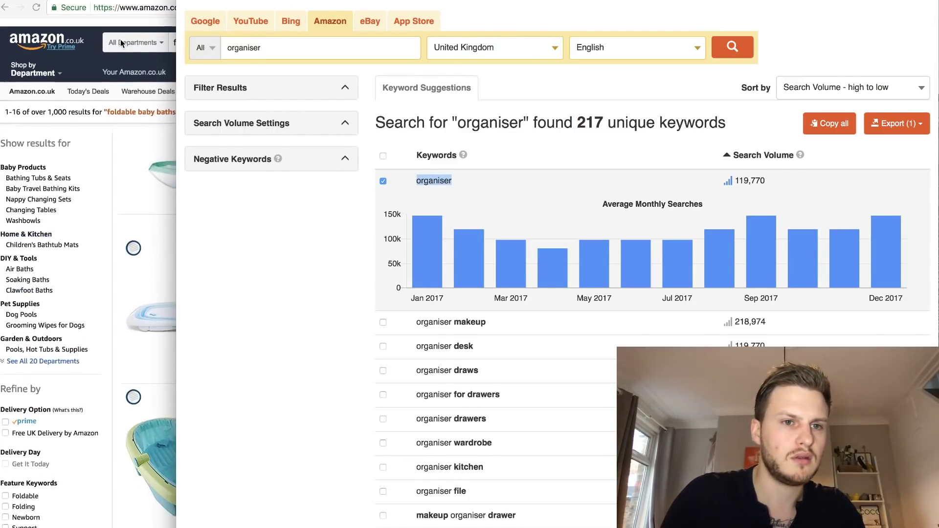
click(120, 39)
triple_click(219, 29)
text(organiser)
key(Return)
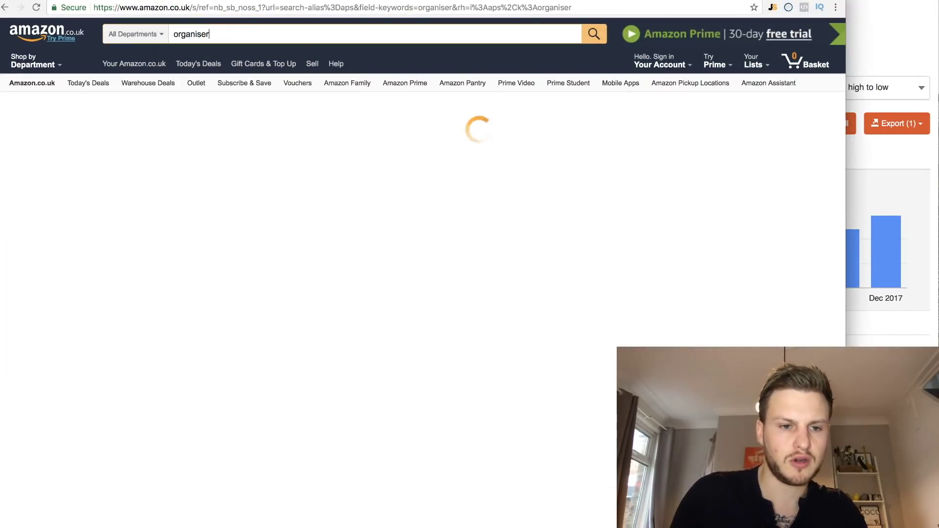
- Look through the Amazon "organiser" results, checking the product types and categories listed
scroll(491, 262, down, 5)
scroll(490, 260, down, 10)
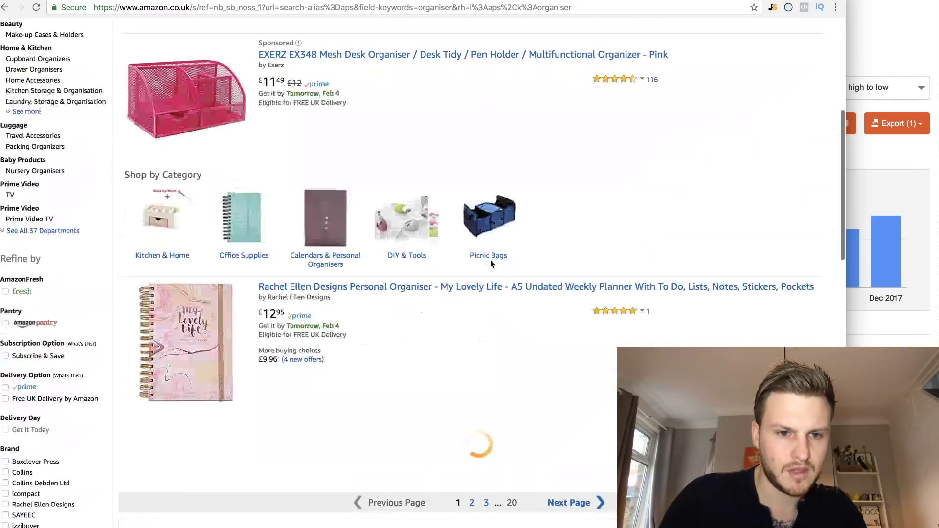
scroll(491, 265, down, 2)
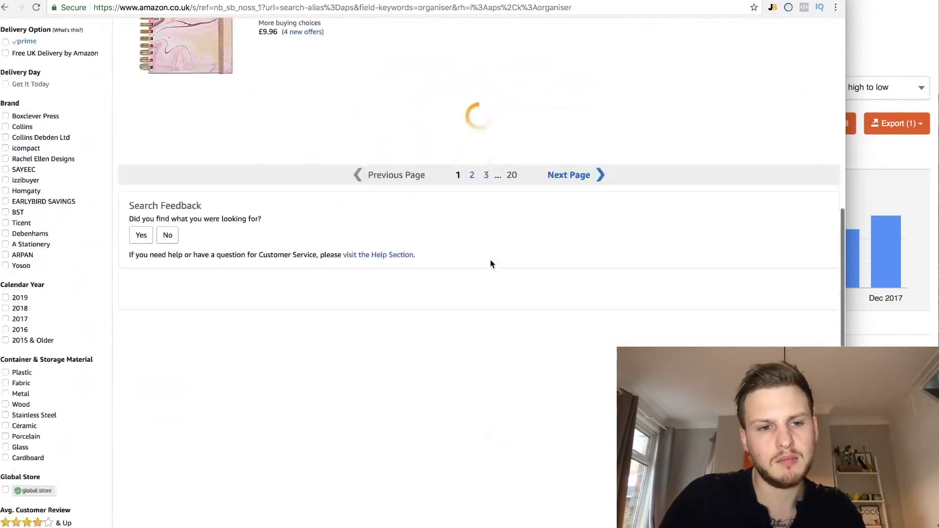
scroll(491, 264, up, 6)
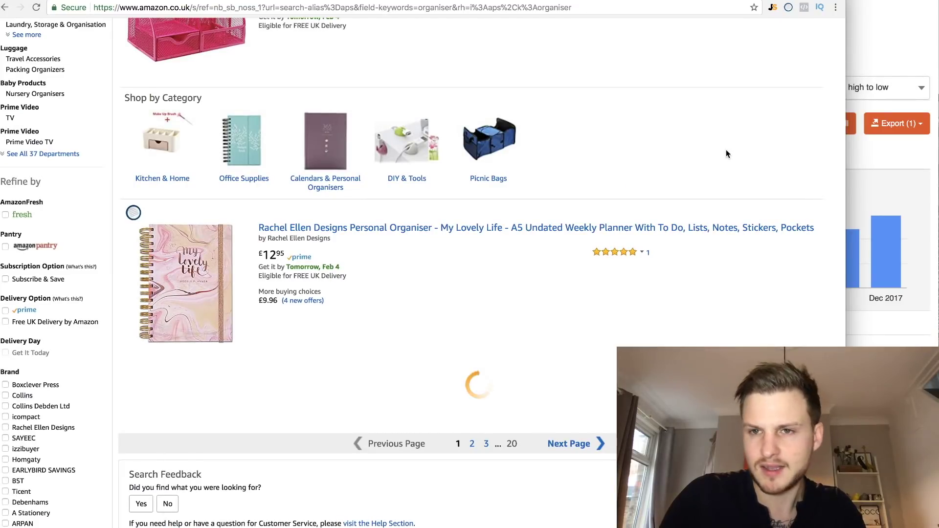
scroll(726, 153, up, 5)
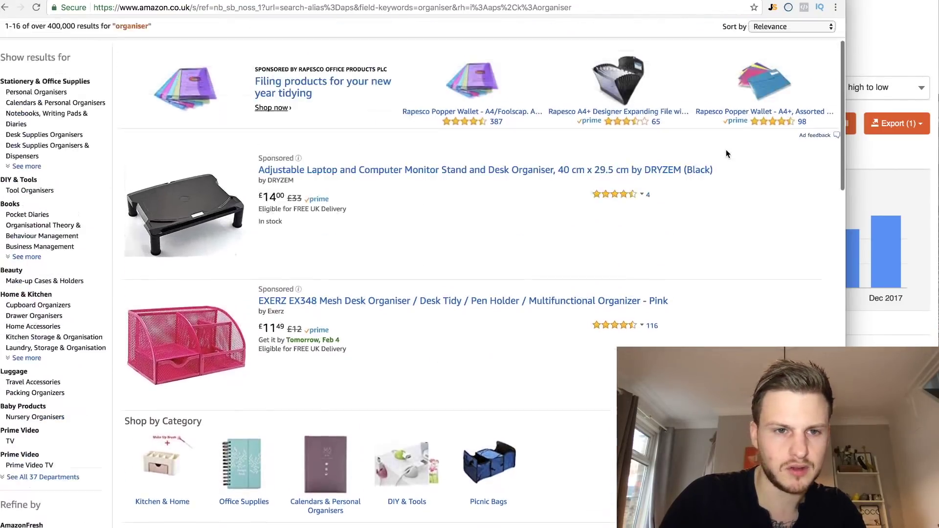
scroll(727, 154, down, 8)
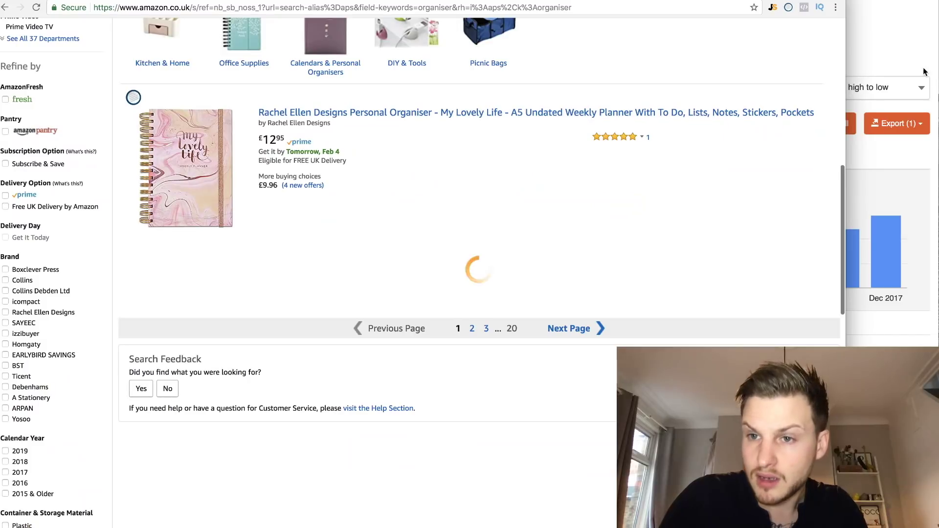
- Review the "organiser" keyword suggestions and their search volumes in Keyword Tool for more specific product ideas
scroll(535, 279, down, 1)
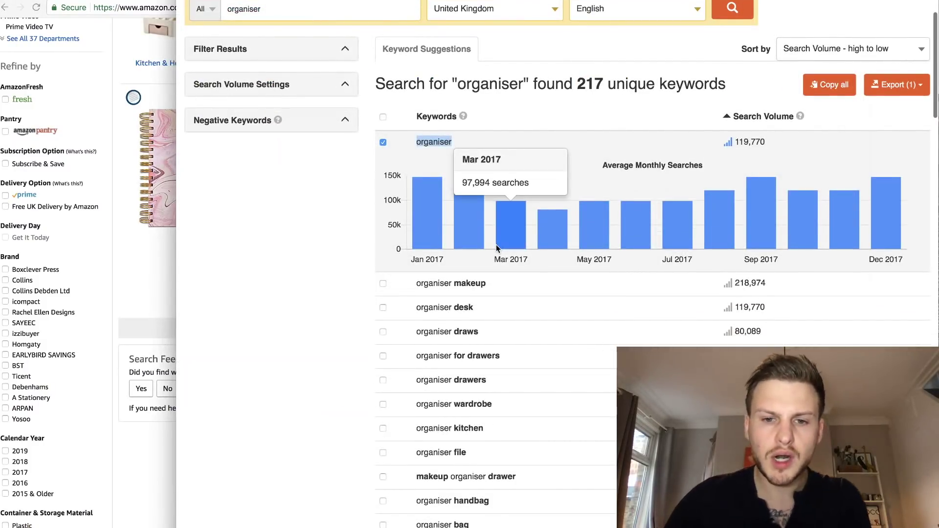
scroll(496, 325, down, 1)
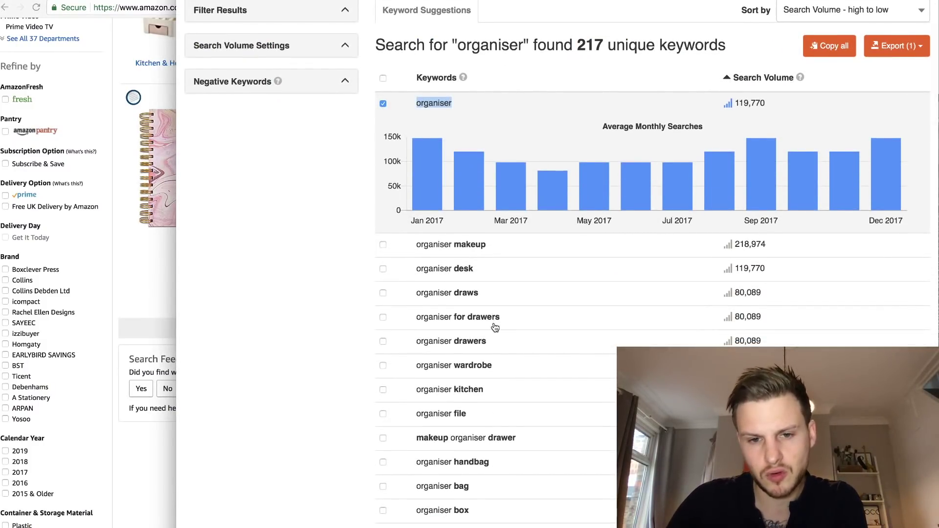
scroll(496, 344, down, 1)
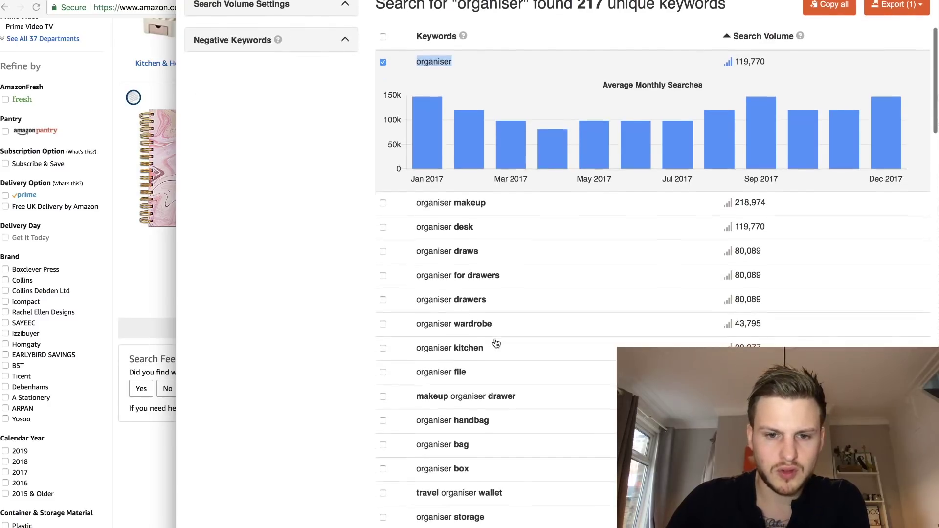
scroll(493, 362, down, 1)
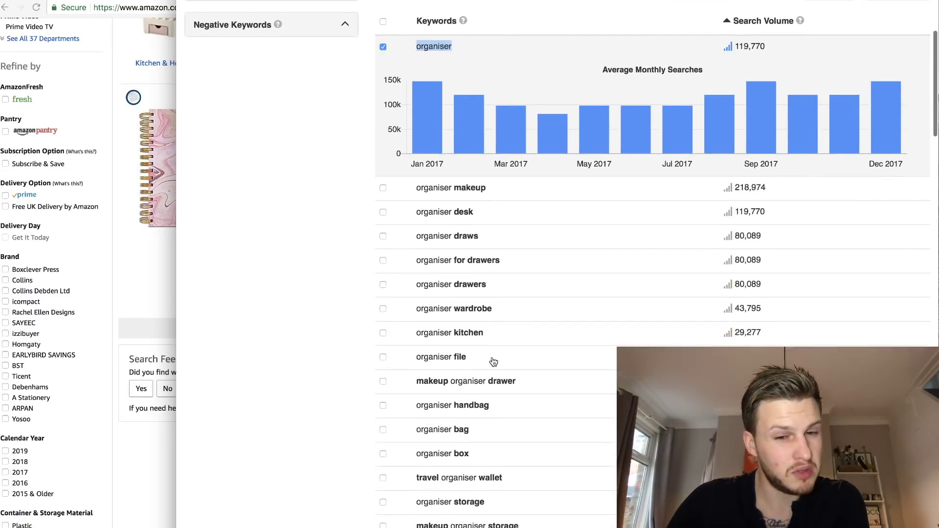
scroll(487, 343, down, 1)
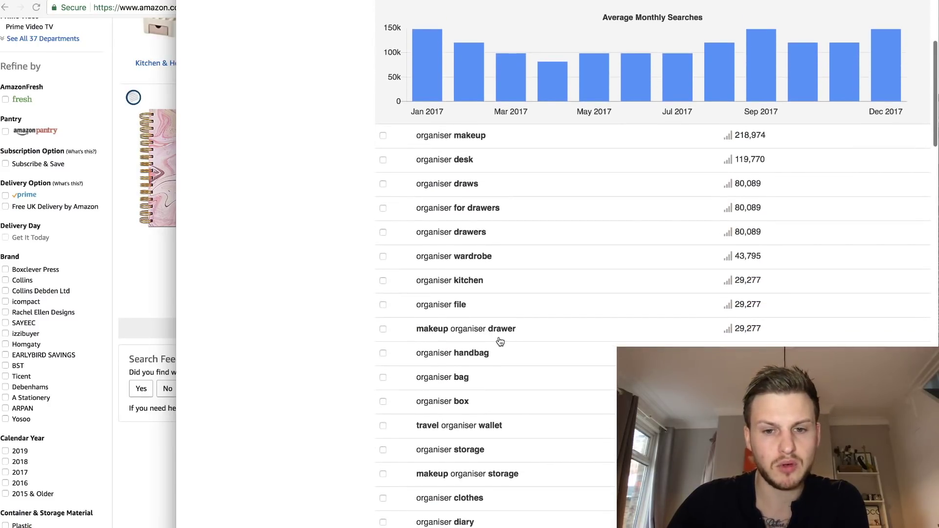
scroll(516, 338, down, 1)
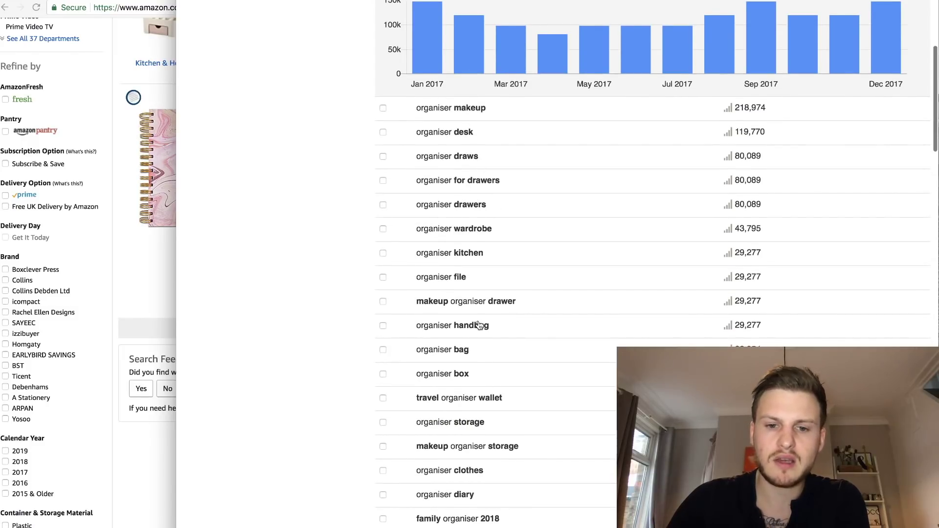
scroll(484, 351, up, 4)
- Copy the keyword "organiser makeup" from the Keyword Tool list and search for it on Amazon
mouse_move(467, 205)
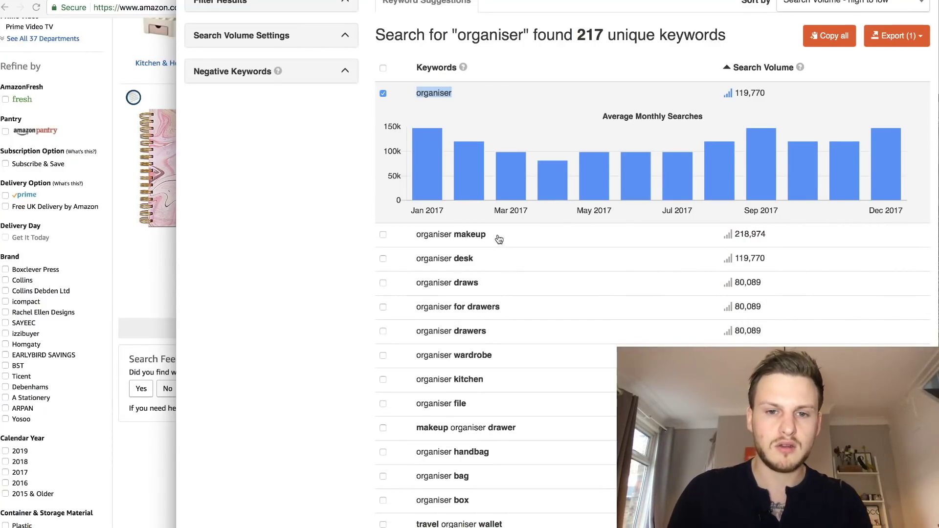
drag(502, 239, 413, 237)
key(super+c)
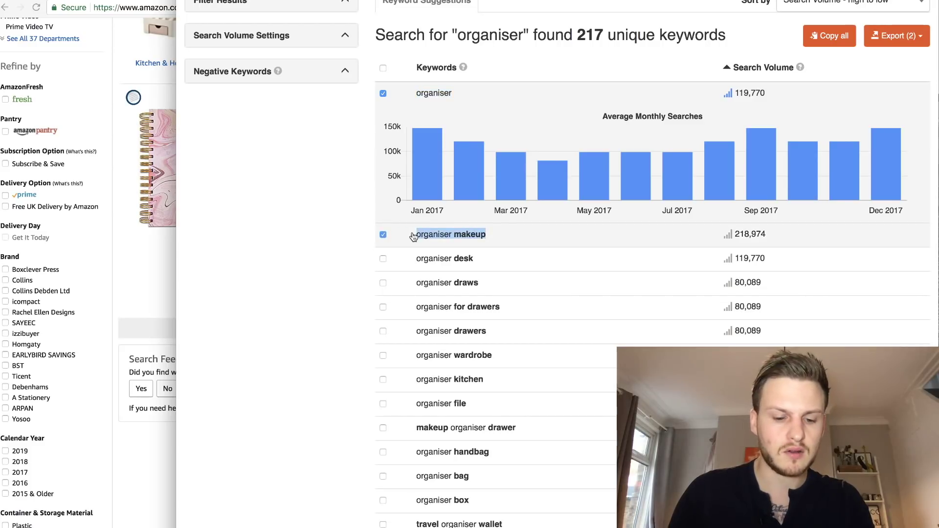
click(98, 209)
scroll(110, 211, up, 10)
double_click(203, 35)
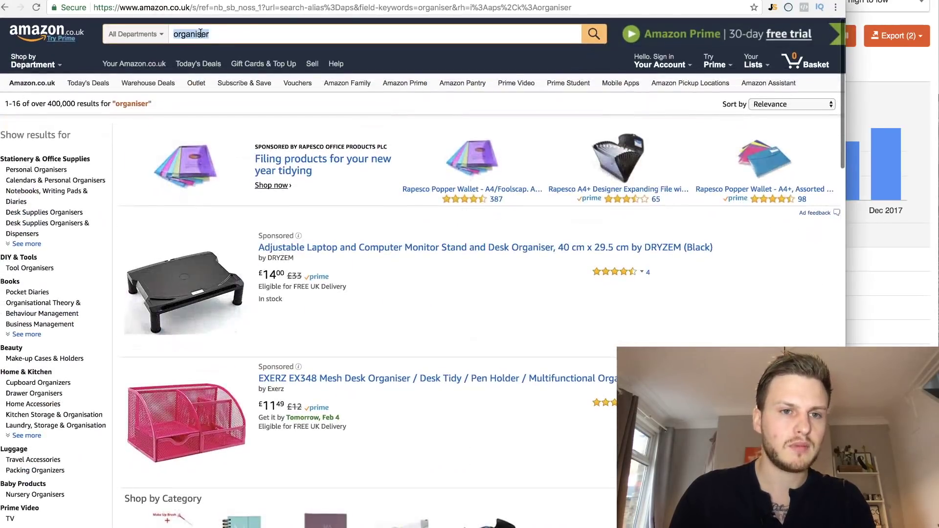
key(super+v)
key(Return)
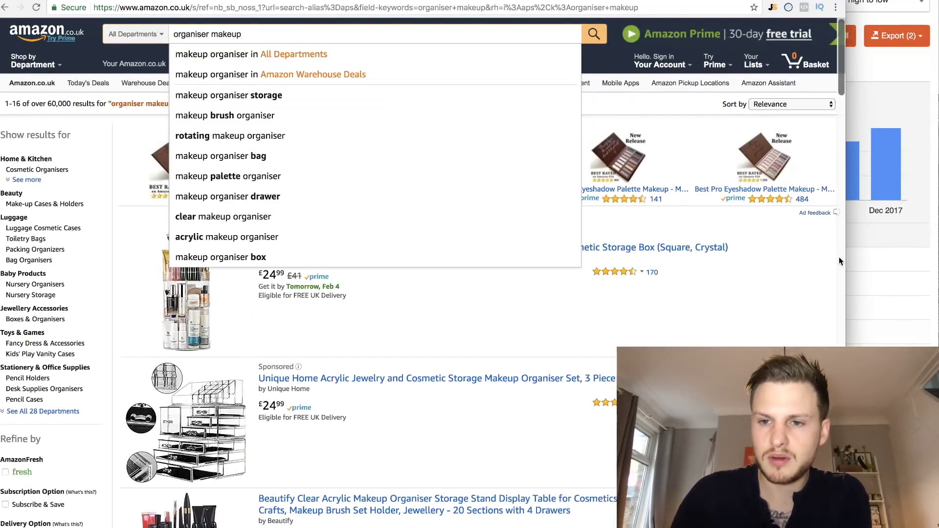
- Dismiss the search suggestions, look over the "organiser makeup" listings, and open their Jungle Scout sales data
scroll(839, 257, down, 10)
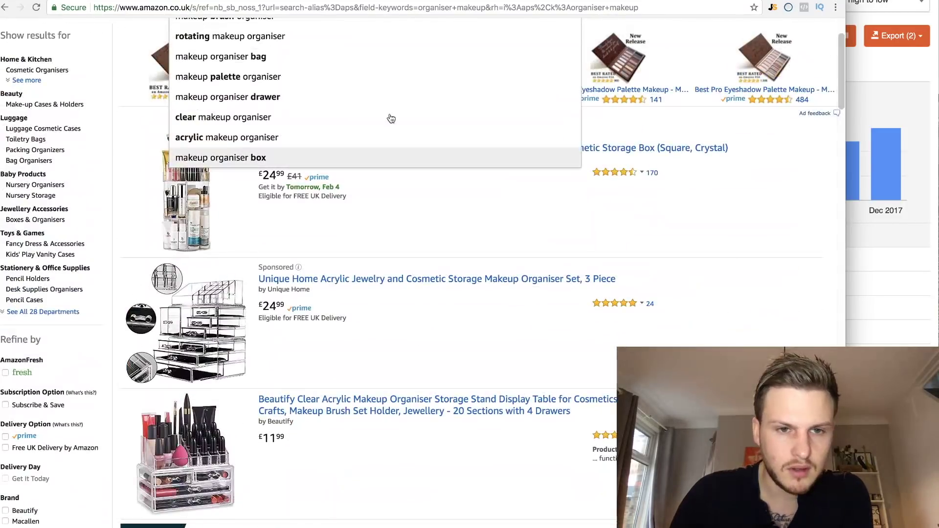
scroll(700, 68, up, 3)
click(602, 57)
scroll(602, 58, down, 3)
scroll(602, 58, down, 3)
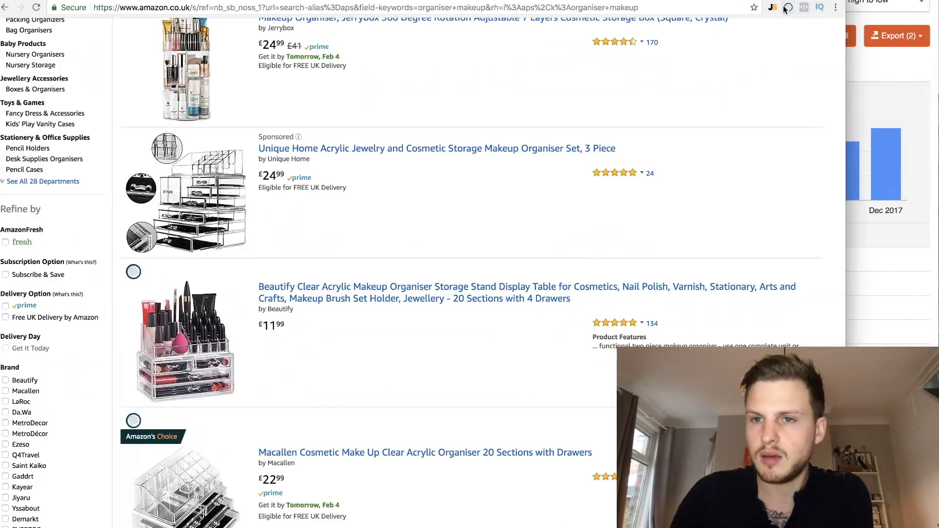
click(773, 9)
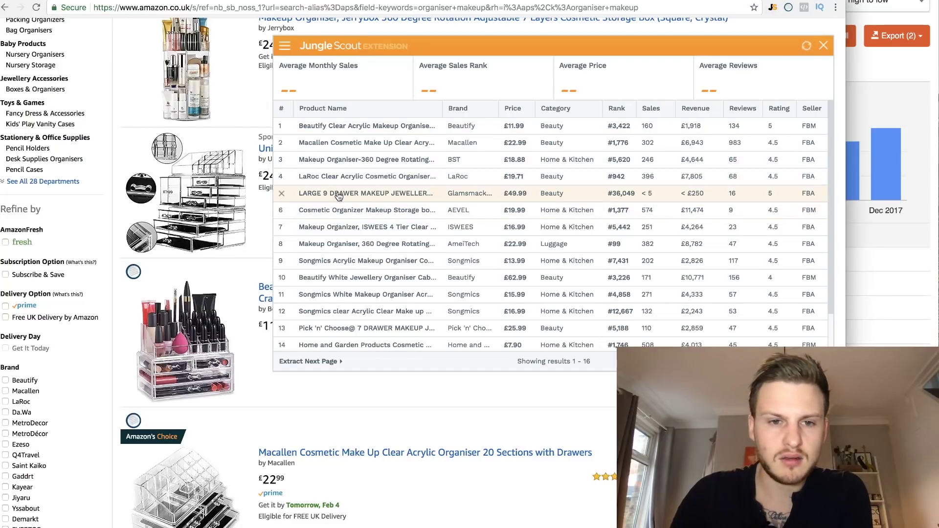
- Exclude the large 9 drawer makeup jewellery product from the Jungle Scout data and examine the remaining makeup organisers
mouse_move(336, 199)
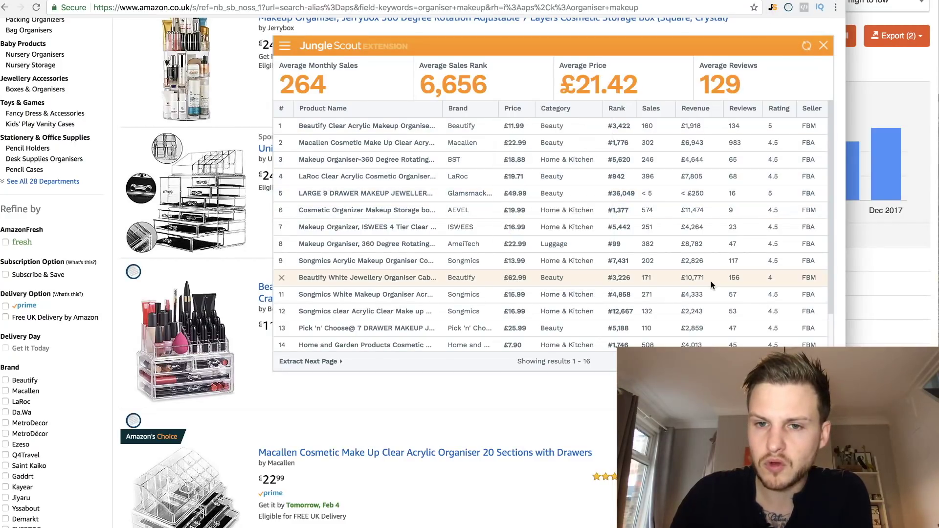
click(281, 195)
scroll(694, 254, down, 1)
scroll(676, 254, up, 1)
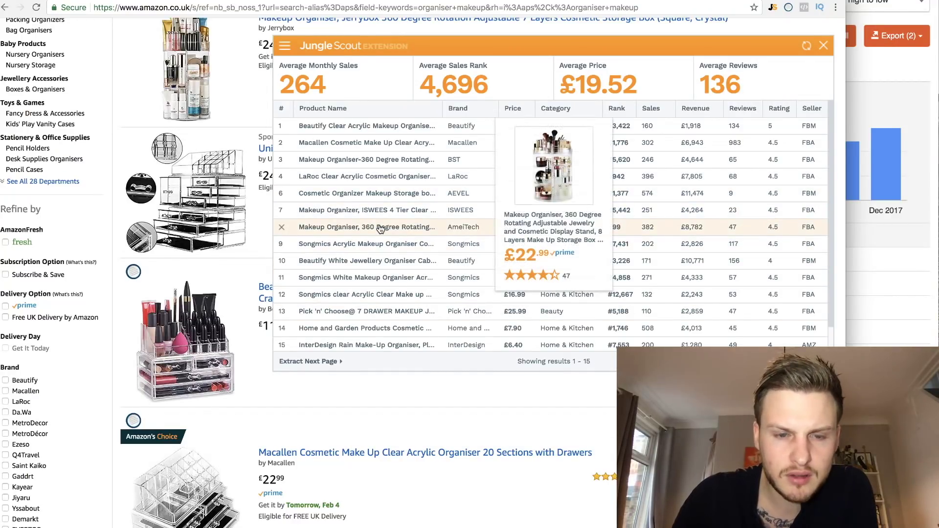
mouse_move(381, 217)
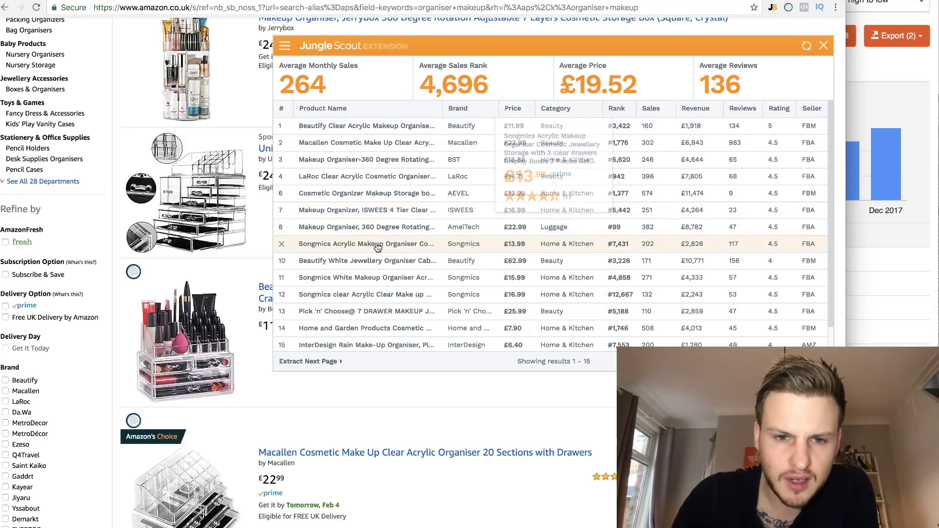
mouse_move(369, 282)
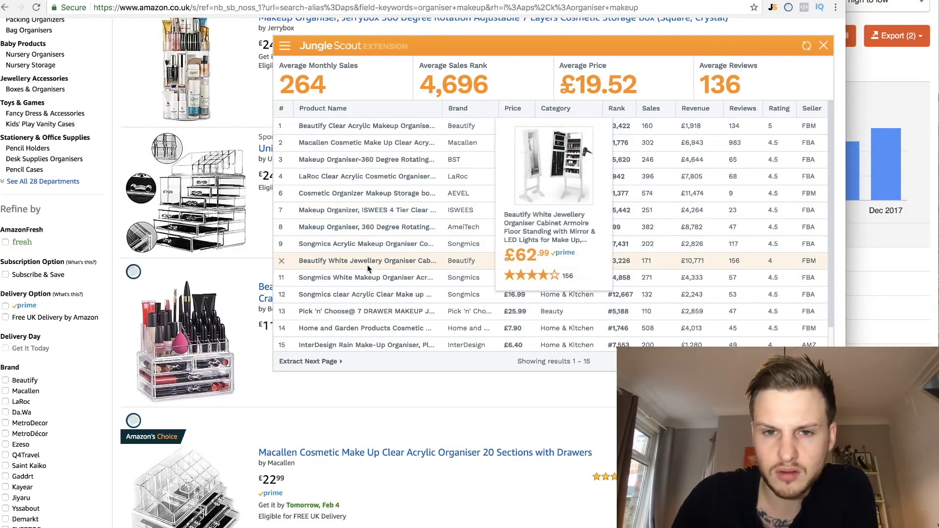
- Examine the remaining makeup organisers in the Jungle Scout data, including the 7 drawer and 360 degree rotating products, and close the data
mouse_move(358, 304)
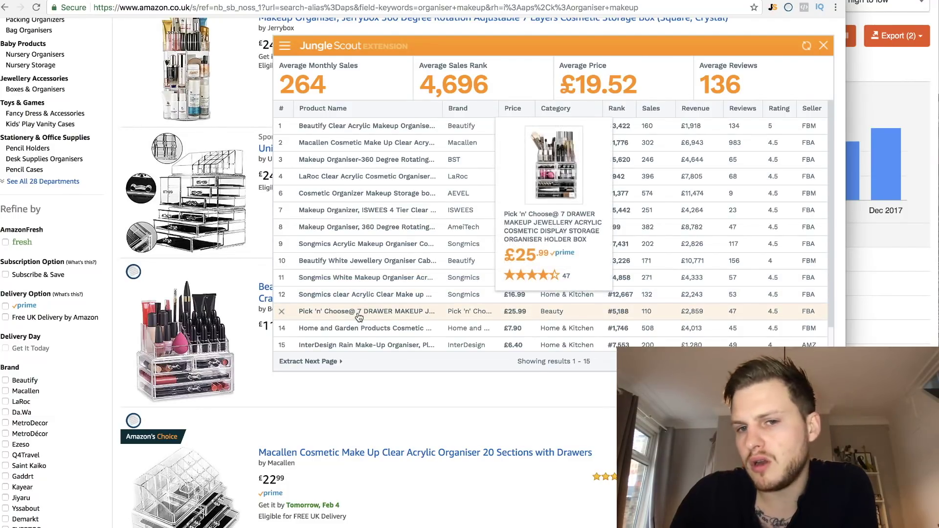
scroll(353, 328, down, 2)
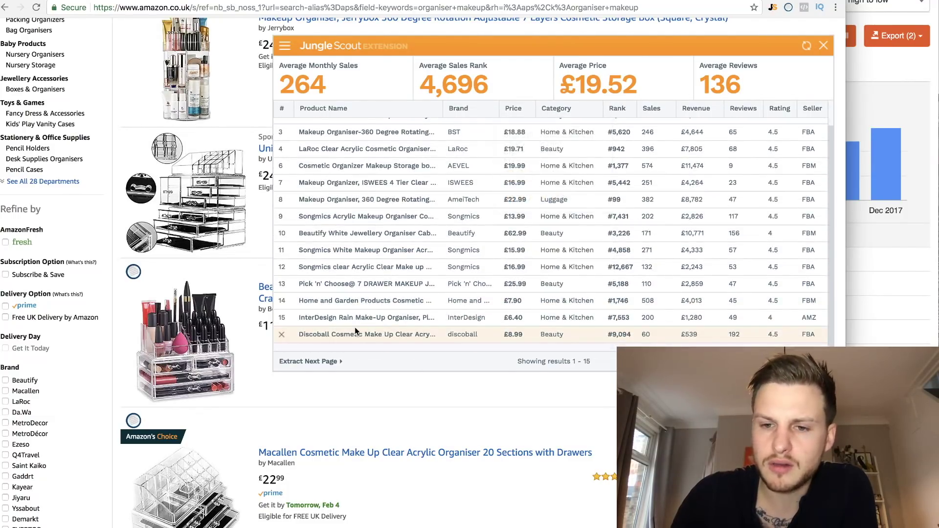
scroll(378, 254, up, 2)
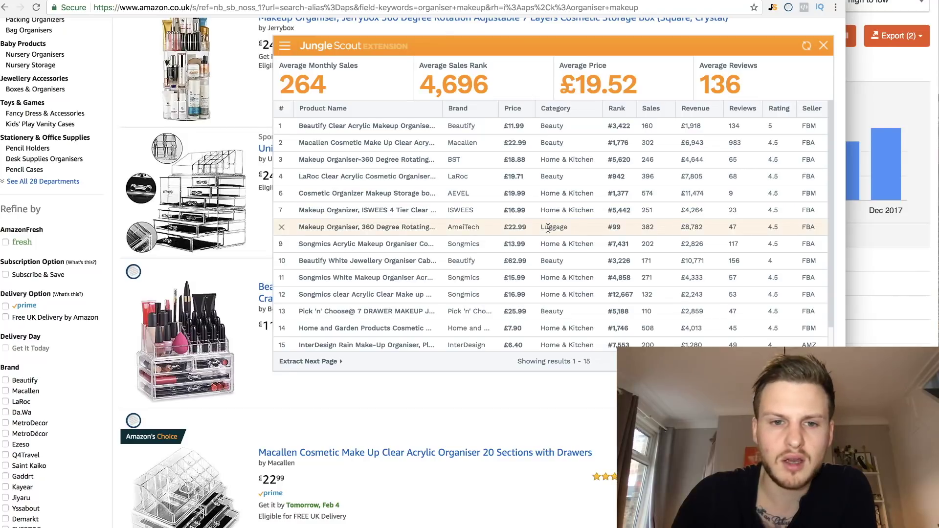
mouse_move(414, 227)
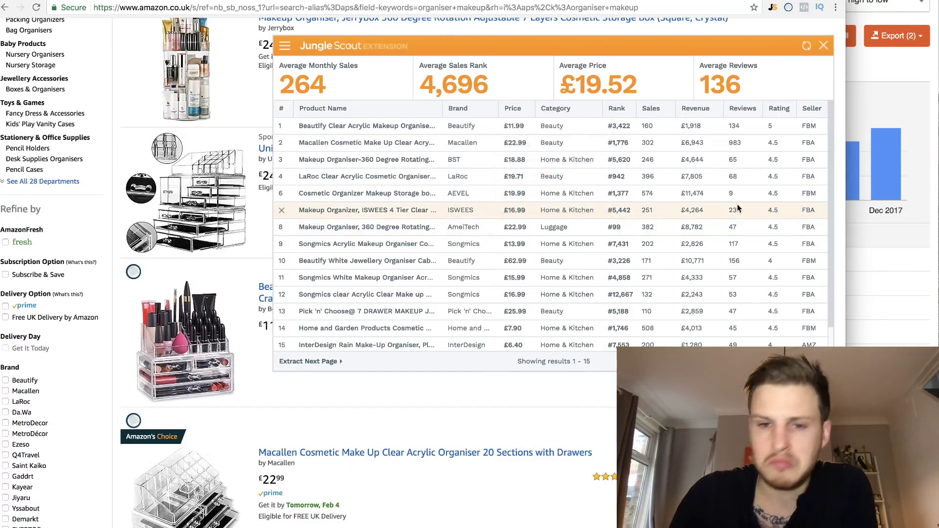
click(824, 46)
- Compare the designs, prices and review ratings of the first "organiser makeup" listings, from the Jerrybox to the LaRoc organisers
scroll(485, 255, down, 7)
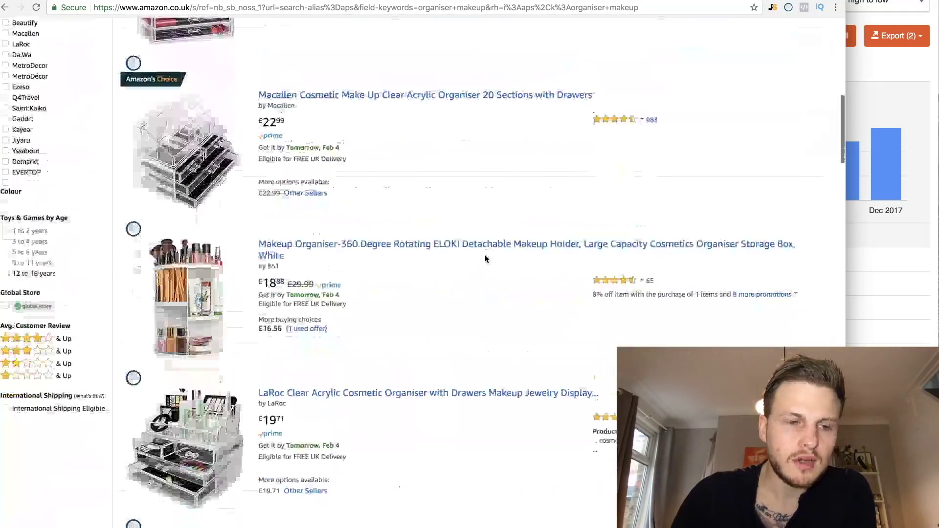
scroll(554, 213, up, 10)
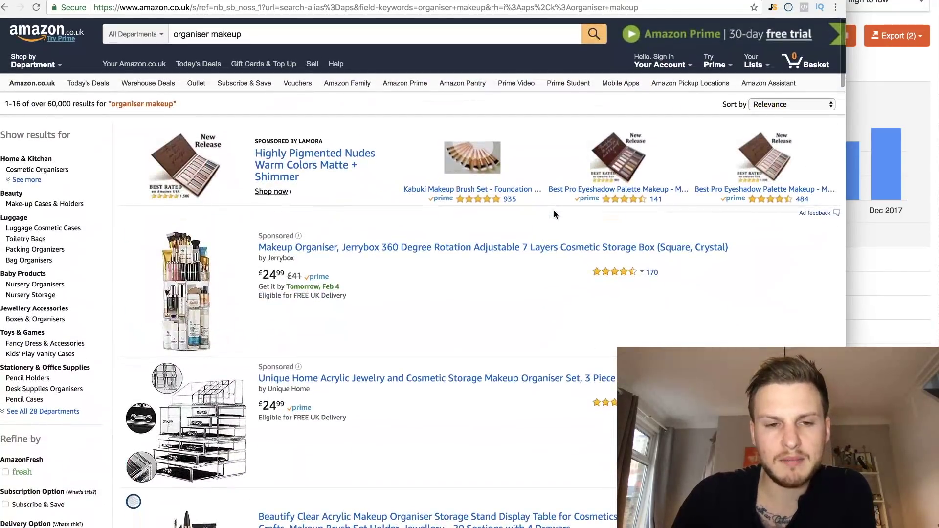
scroll(475, 375, down, 6)
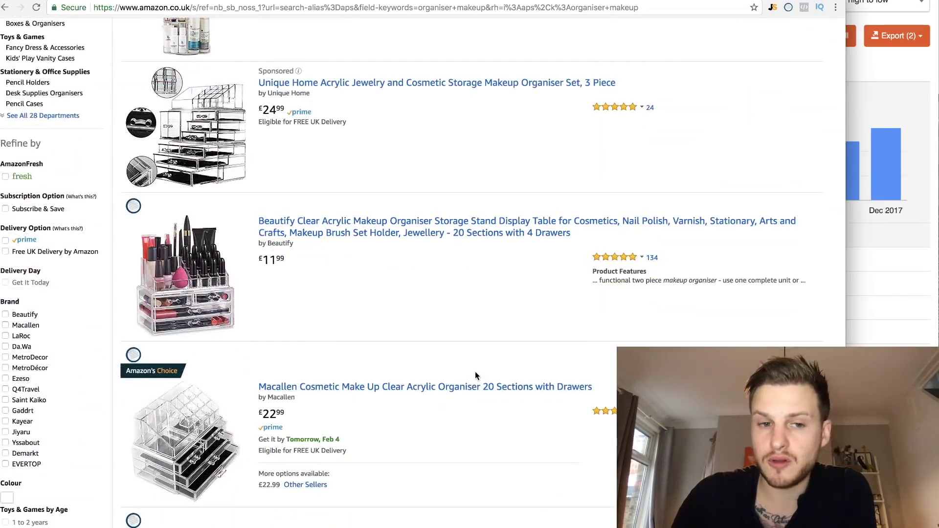
scroll(297, 251, up, 1)
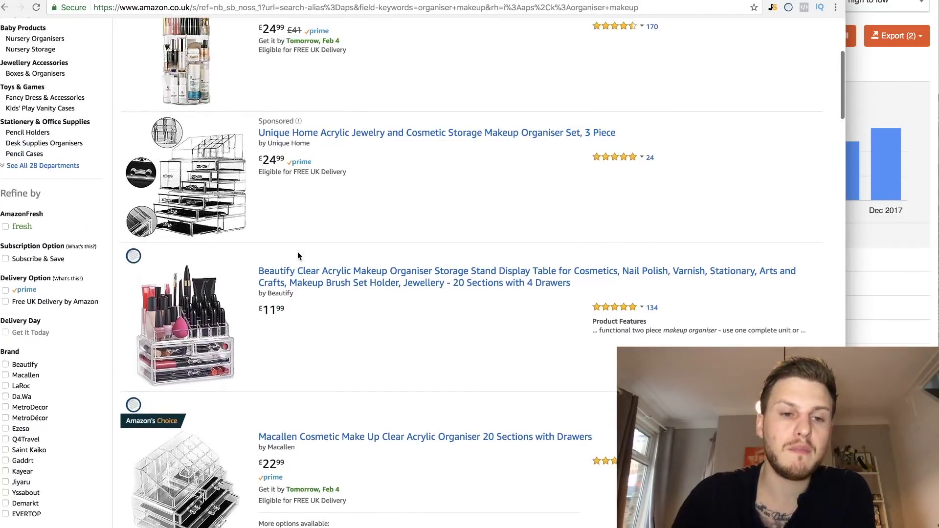
scroll(297, 251, up, 2)
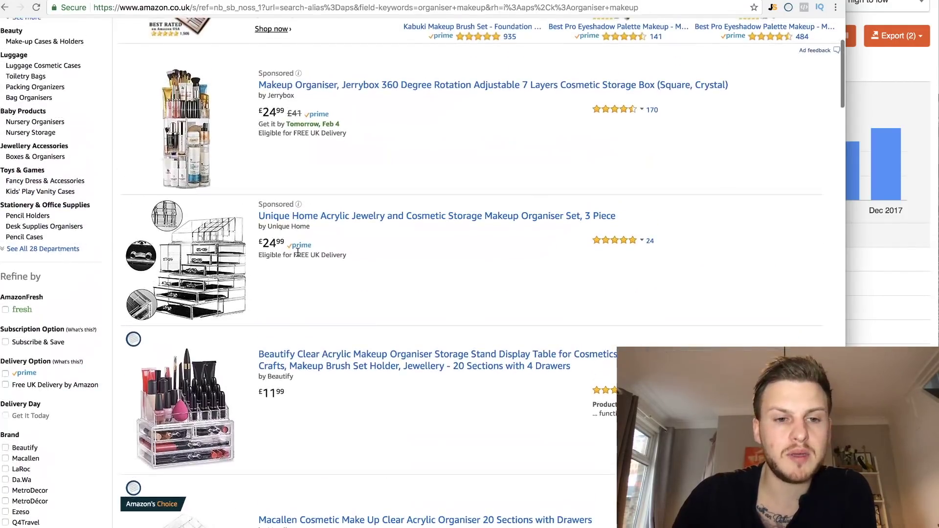
scroll(296, 295, up, 1)
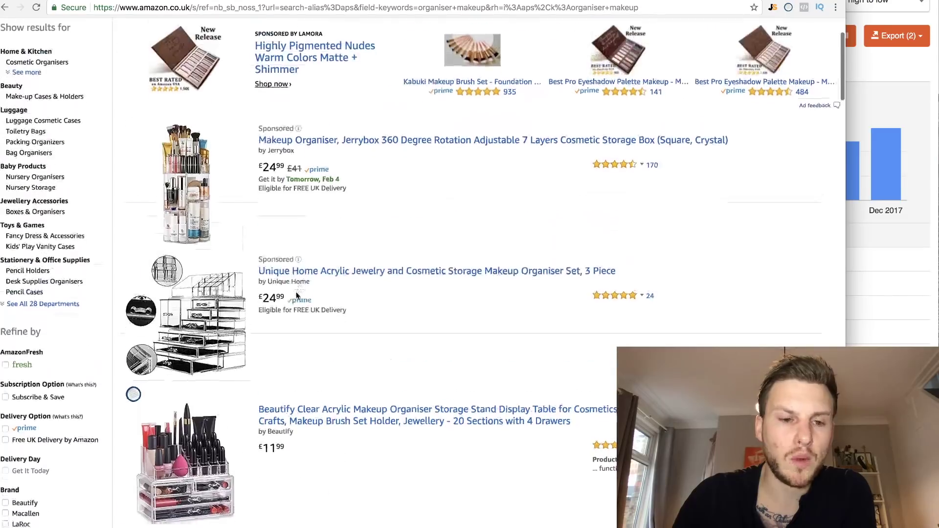
scroll(296, 296, down, 4)
scroll(297, 296, down, 2)
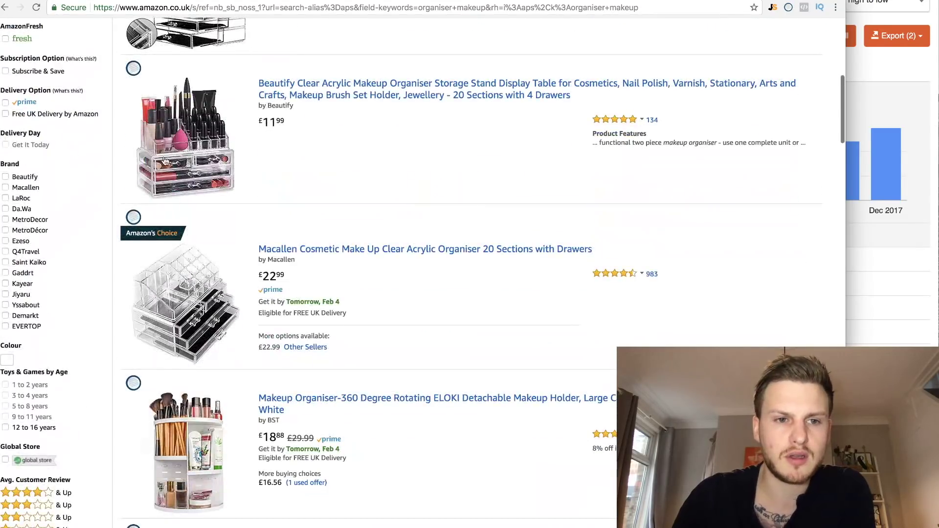
scroll(178, 161, down, 3)
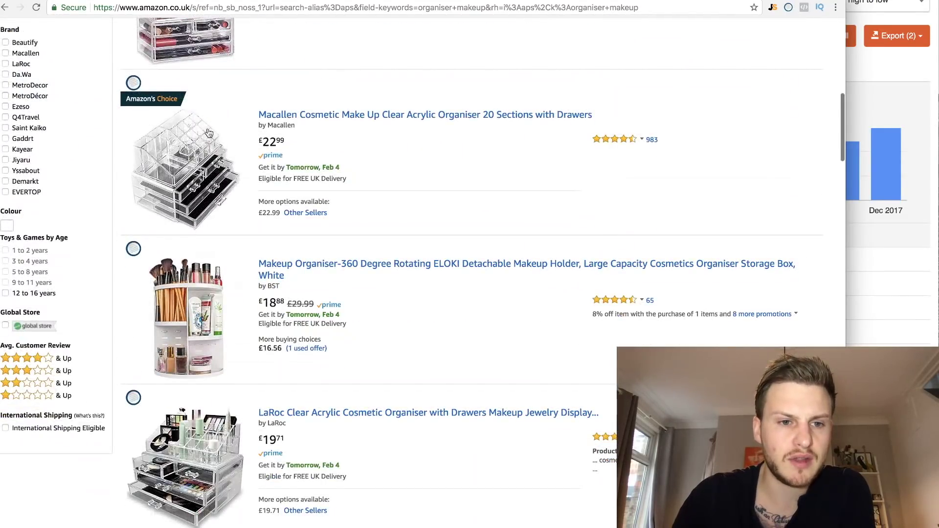
scroll(208, 133, up, 2)
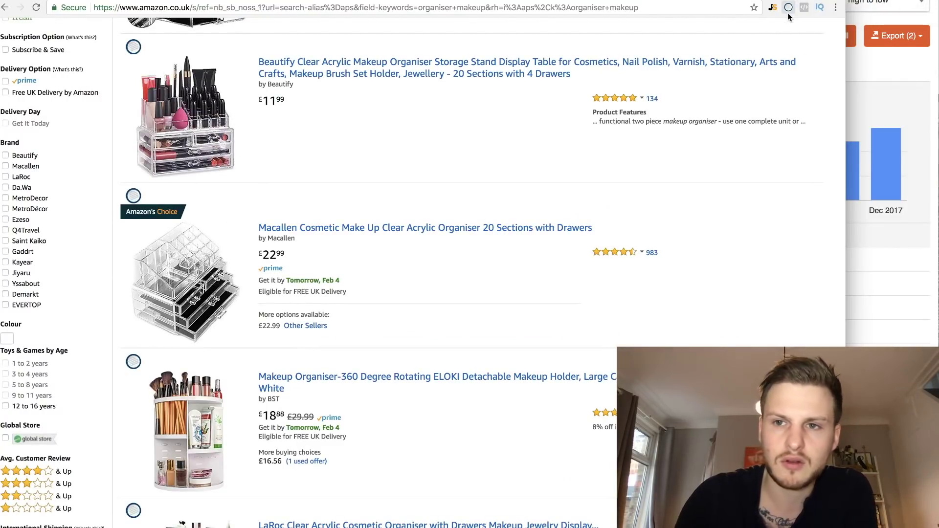
scroll(883, 54, right, 3)
scroll(909, 34, up, 2)
click(911, 46)
scroll(911, 45, left, 3)
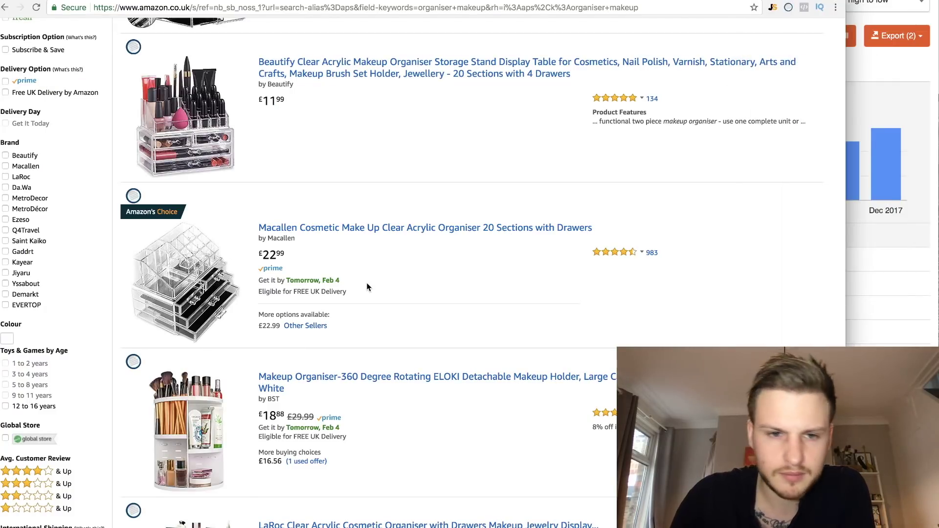
- Look through the rest of the "organiser makeup" listings down to the InterDesign organiser, comparing drawer layouts and styles
scroll(368, 287, down, 7)
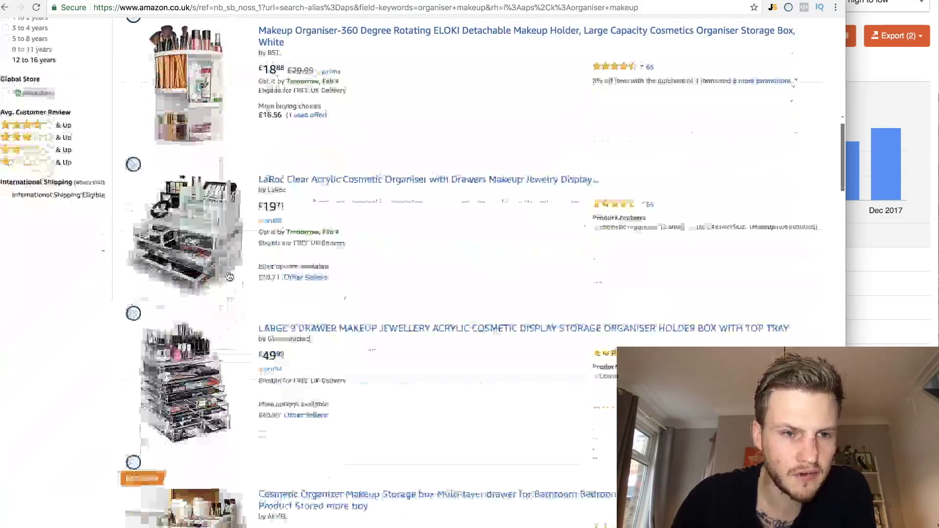
scroll(211, 274, down, 3)
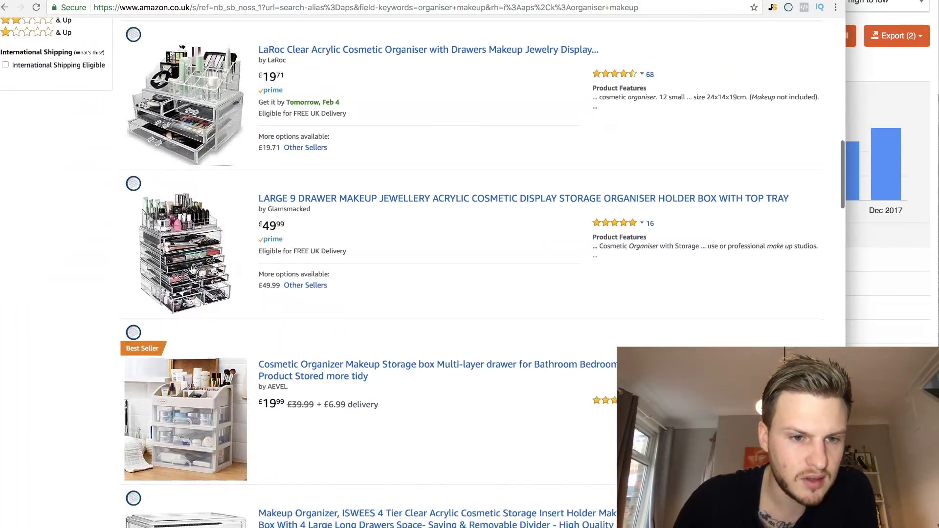
scroll(193, 271, down, 9)
scroll(211, 249, down, 1)
scroll(181, 263, down, 2)
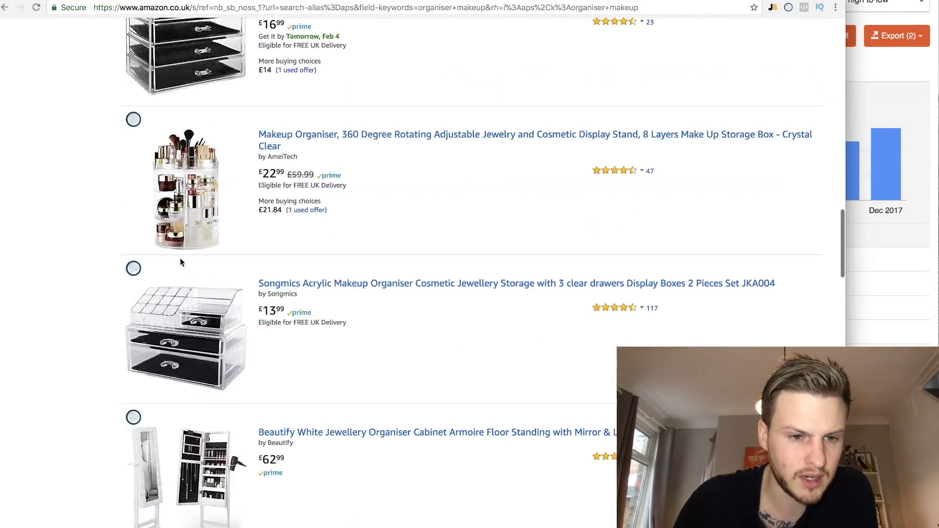
scroll(246, 200, down, 6)
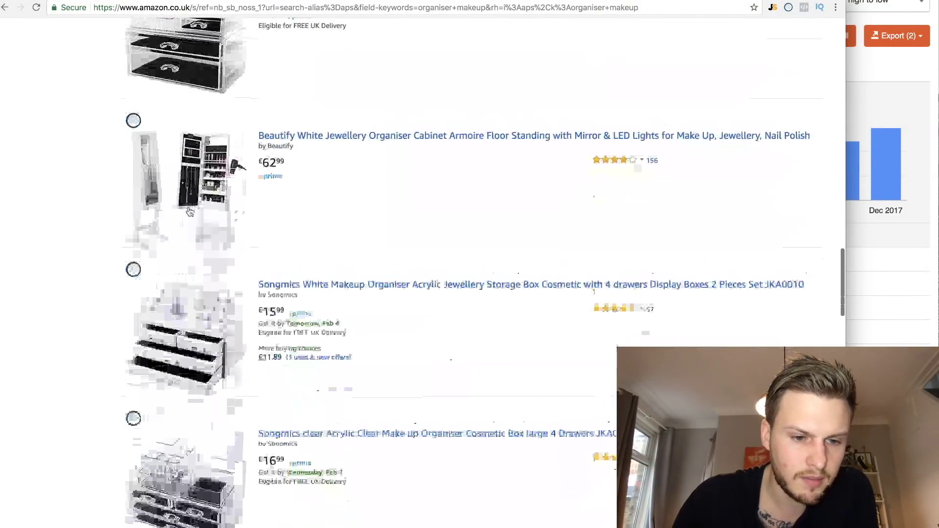
scroll(194, 326, down, 4)
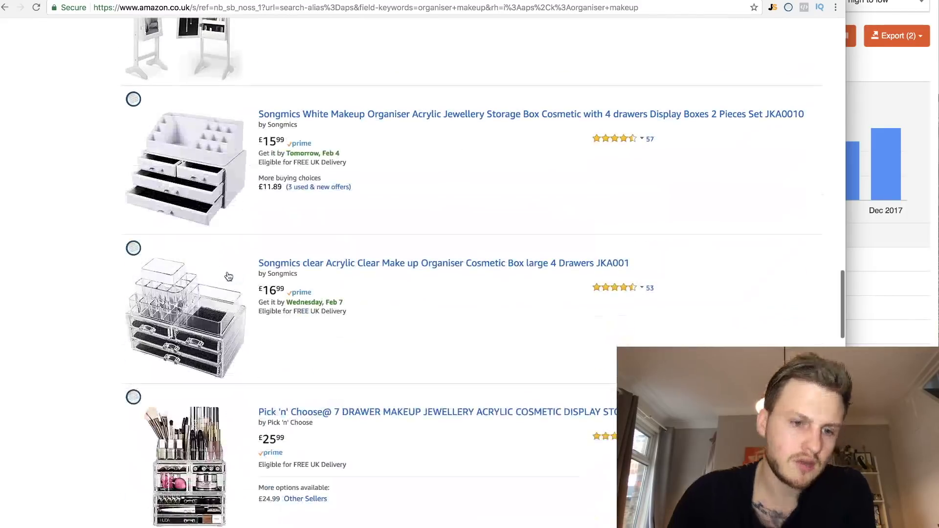
scroll(229, 277, down, 4)
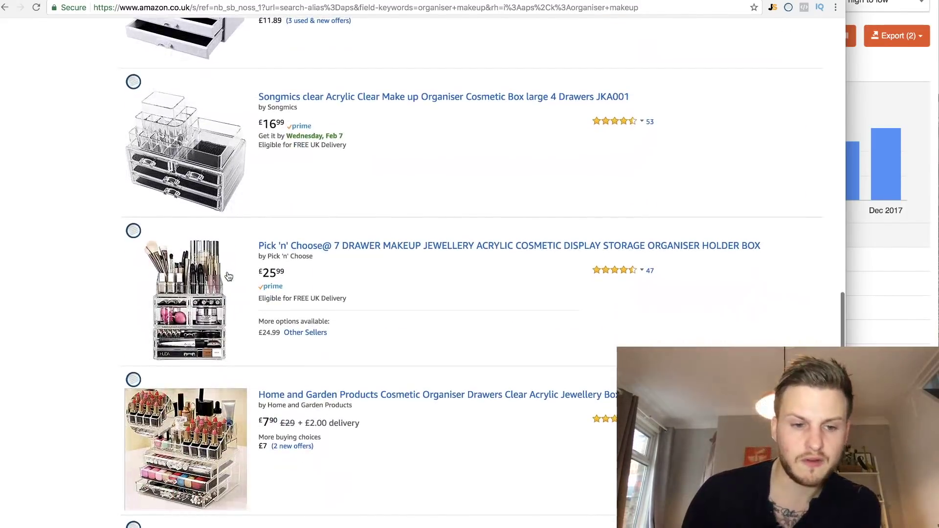
scroll(228, 277, down, 2)
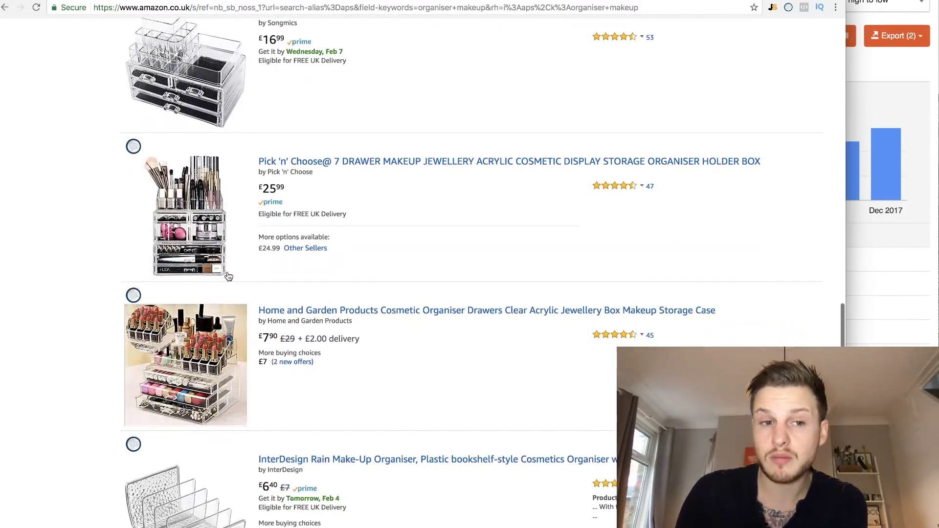
scroll(228, 277, up, 4)
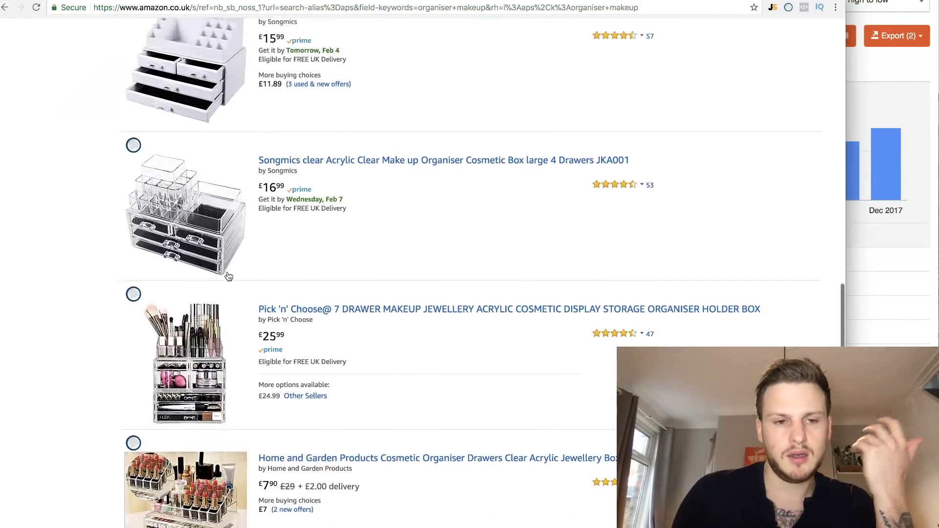
scroll(229, 277, up, 1)
scroll(228, 277, down, 15)
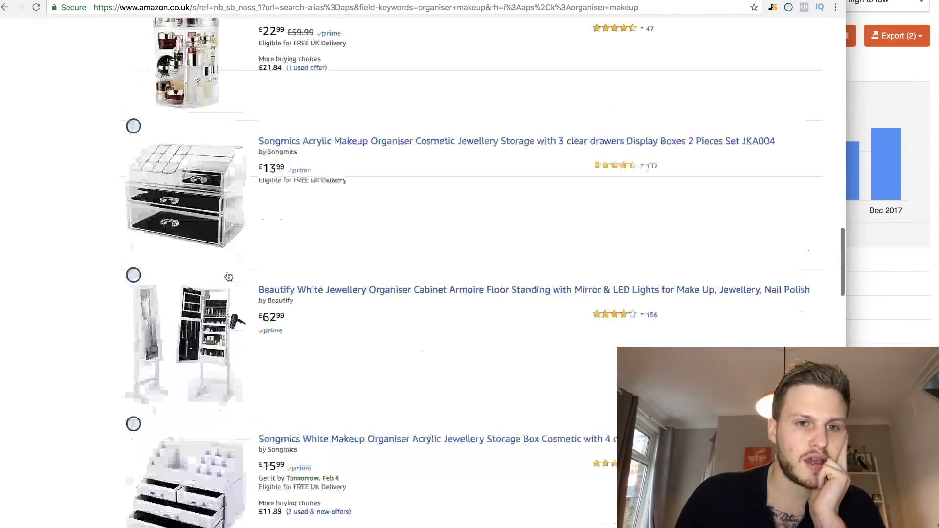
scroll(229, 277, up, 10)
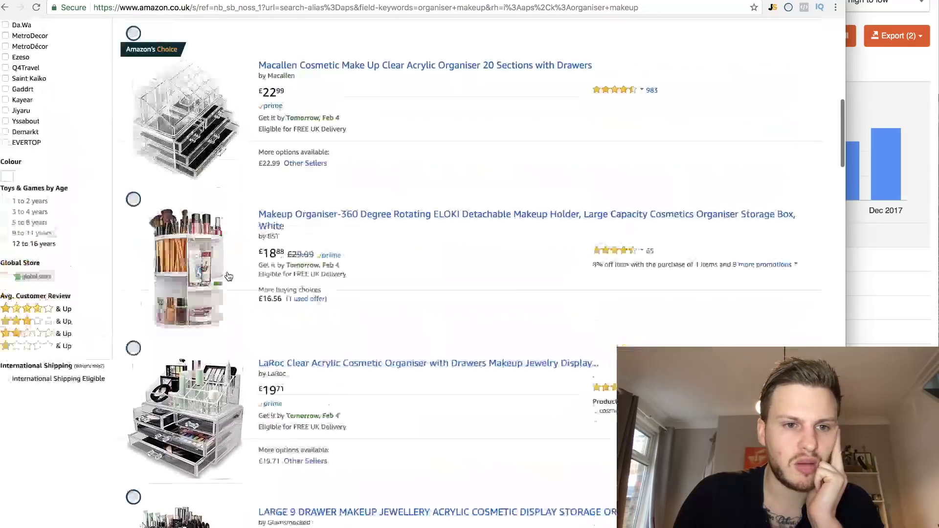
- Open the Beautify Clear Acrylic Makeup Organiser product page and view its frequently bought together items
scroll(229, 277, up, 10)
scroll(229, 277, down, 6)
scroll(229, 277, down, 1)
click(302, 220)
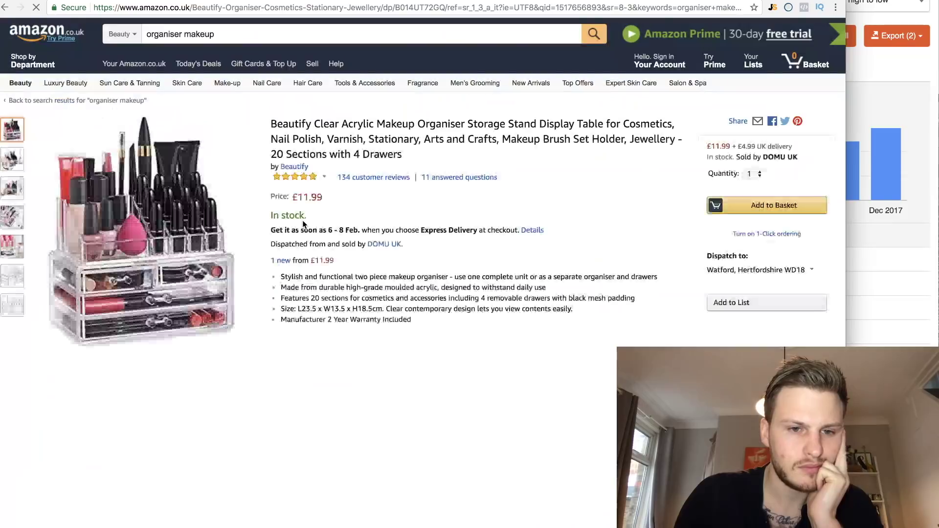
scroll(302, 220, down, 4)
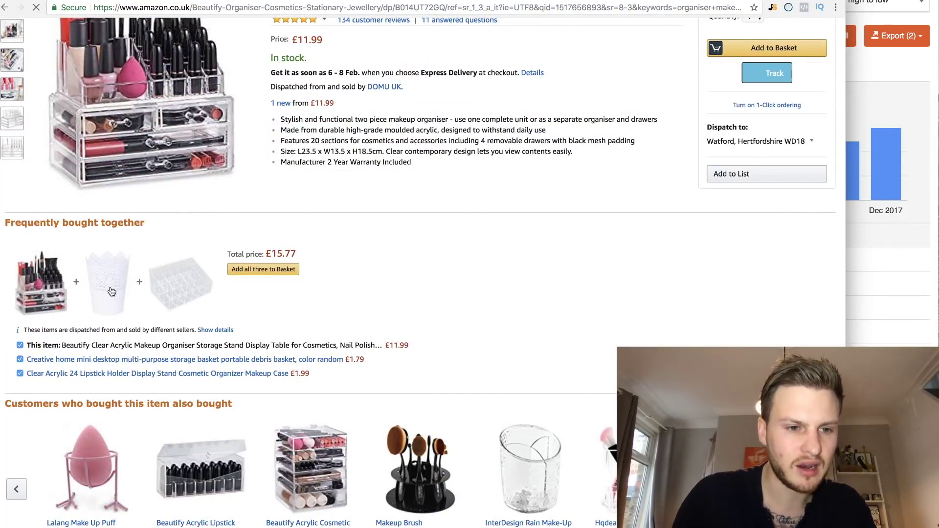
- Open the Creative home mini desktop storage basket, check its images and rating breakdown, and return to the Beautify organiser page
click(112, 292)
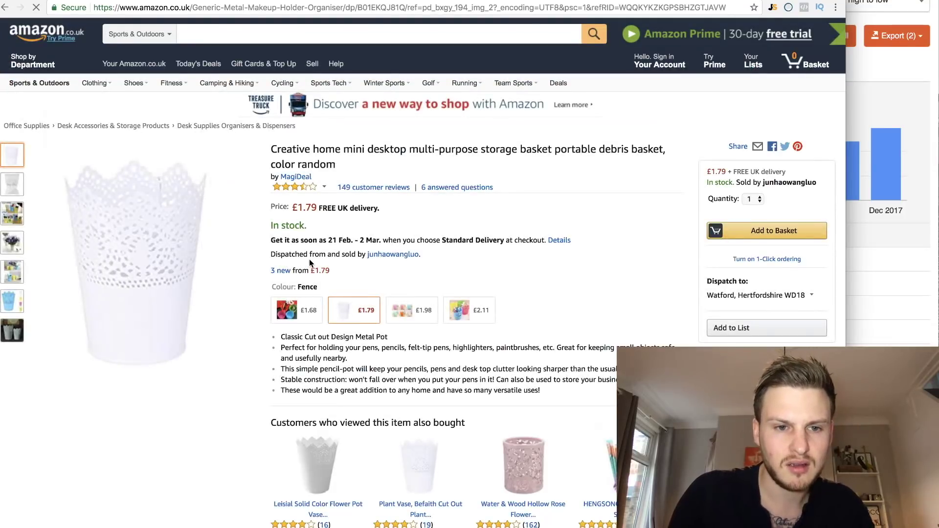
mouse_move(142, 258)
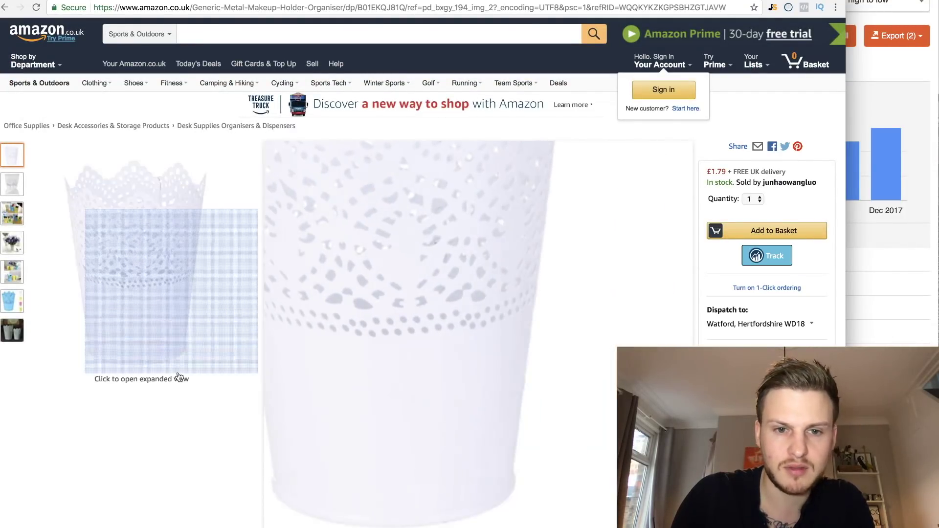
scroll(424, 275, down, 1)
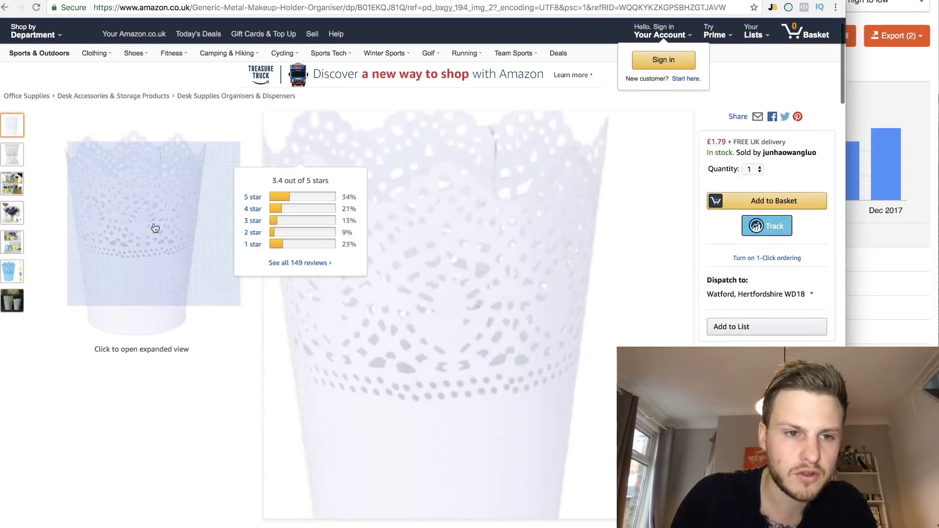
scroll(191, 296, left, 5)
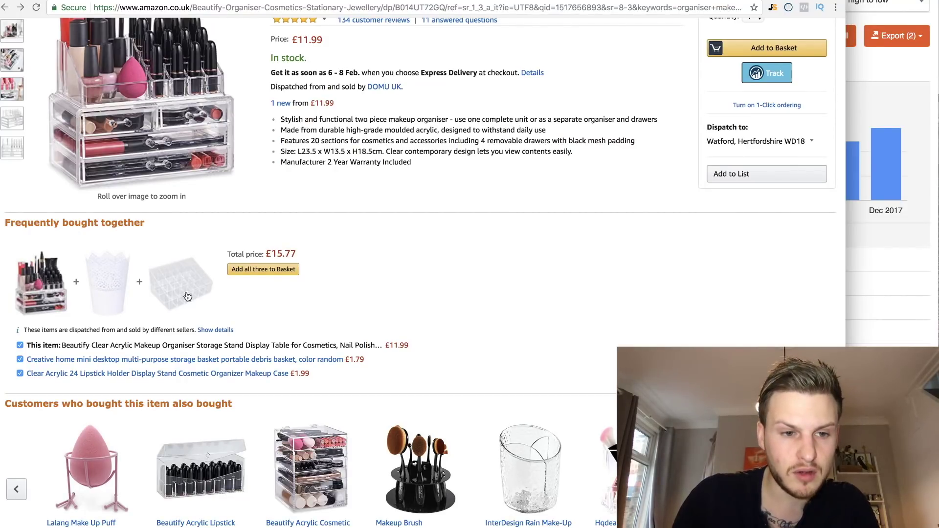
- Open the Clear Acrylic 24 Lipstick Holder from the frequently bought together items, view its images, and return to the Beautify organiser page
scroll(174, 313, up, 1)
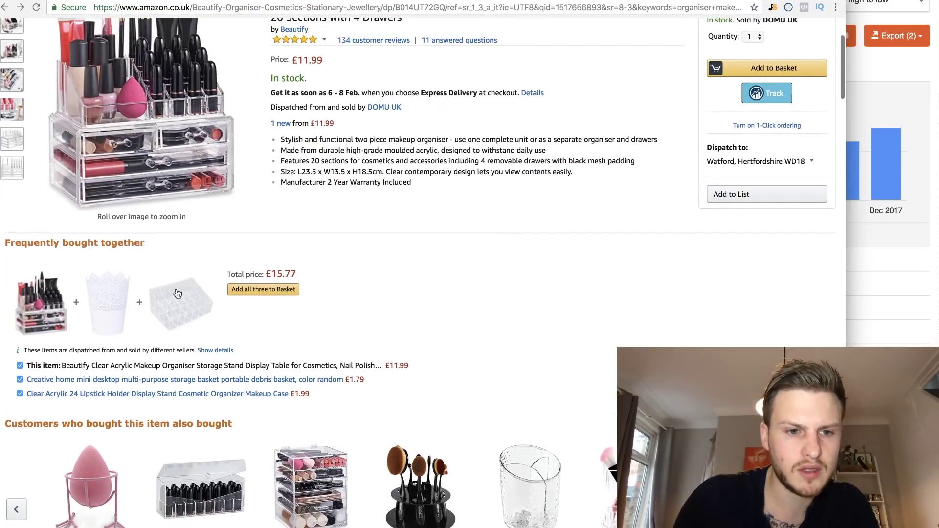
click(183, 319)
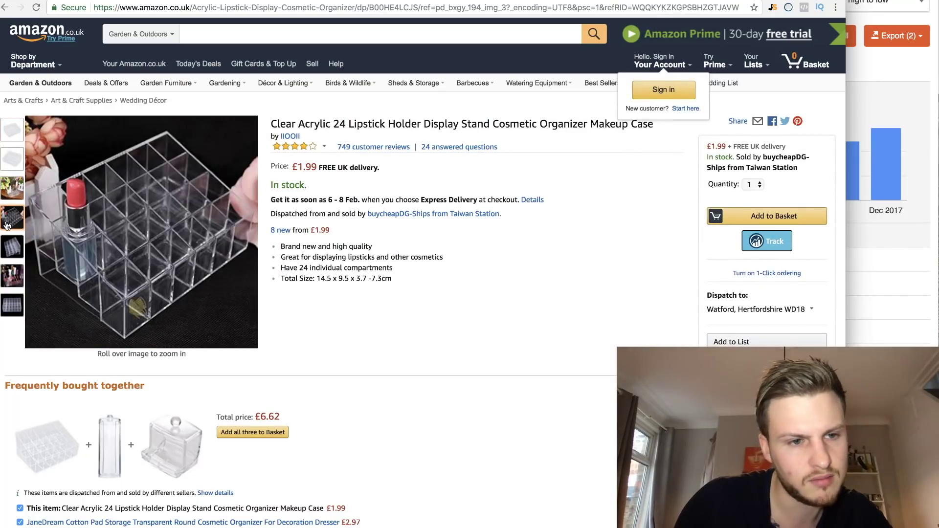
scroll(204, 256, left, 5)
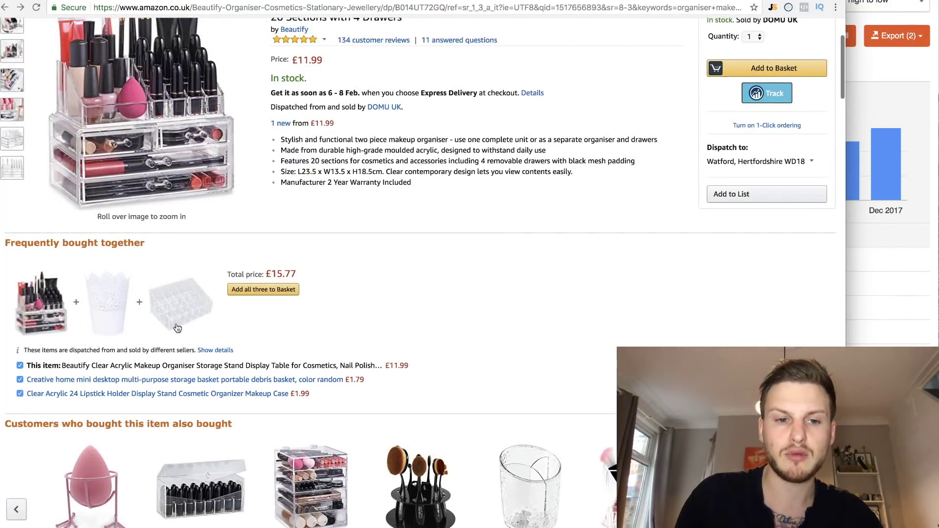
- Recheck the Beautify organiser's details, return to the "organiser makeup" search results, and look further down the listings
scroll(310, 318, up, 5)
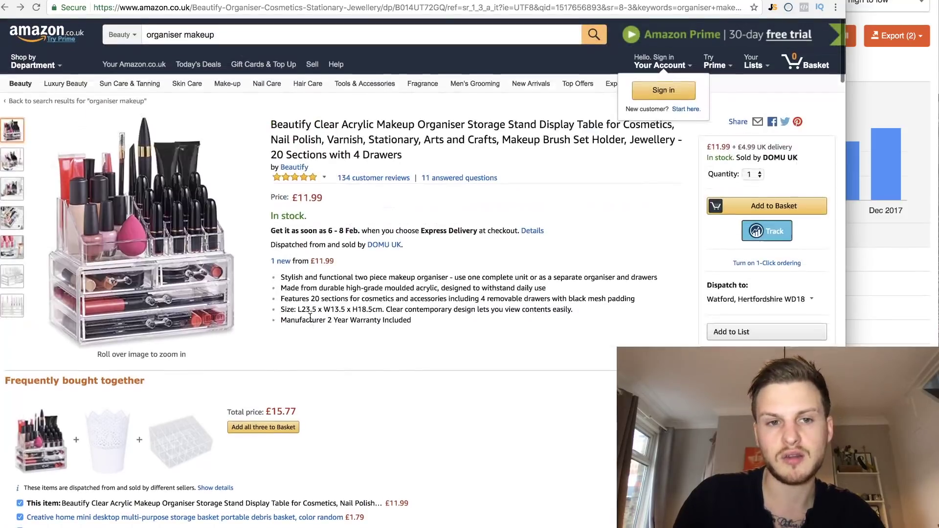
scroll(311, 317, left, 5)
scroll(310, 317, down, 10)
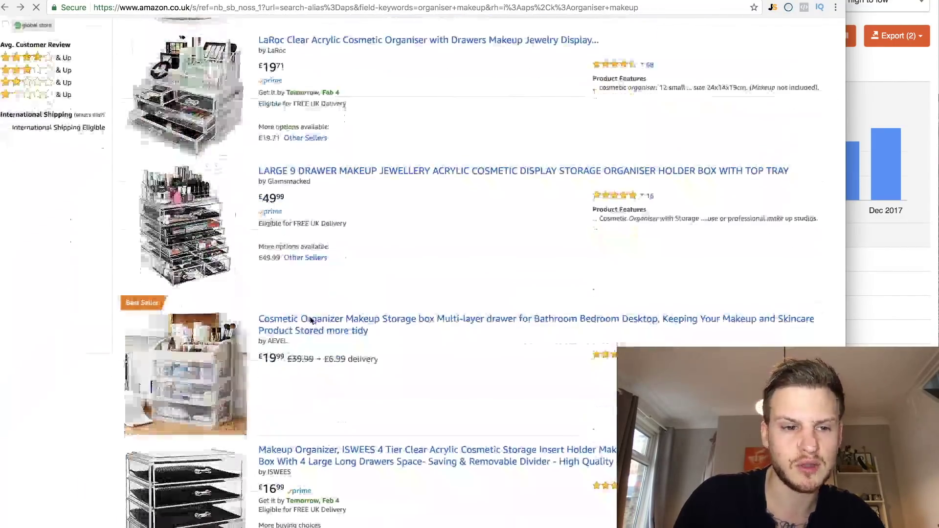
- Open the Large 9 Drawer makeup organiser and view its frequently bought together item, the Compactor Cotton Pad/Wool Dispenser
click(216, 180)
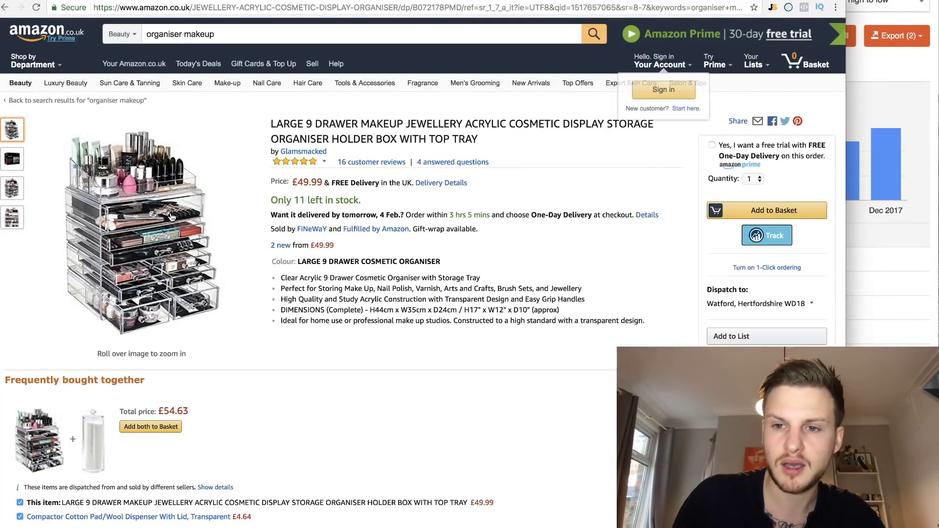
scroll(171, 216, down, 5)
click(93, 236)
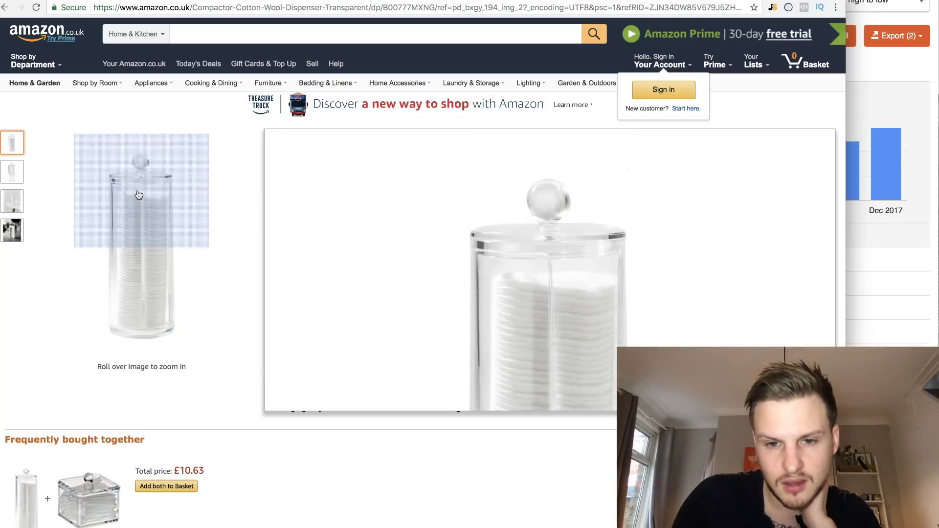
scroll(139, 195, down, 3)
scroll(139, 194, up, 3)
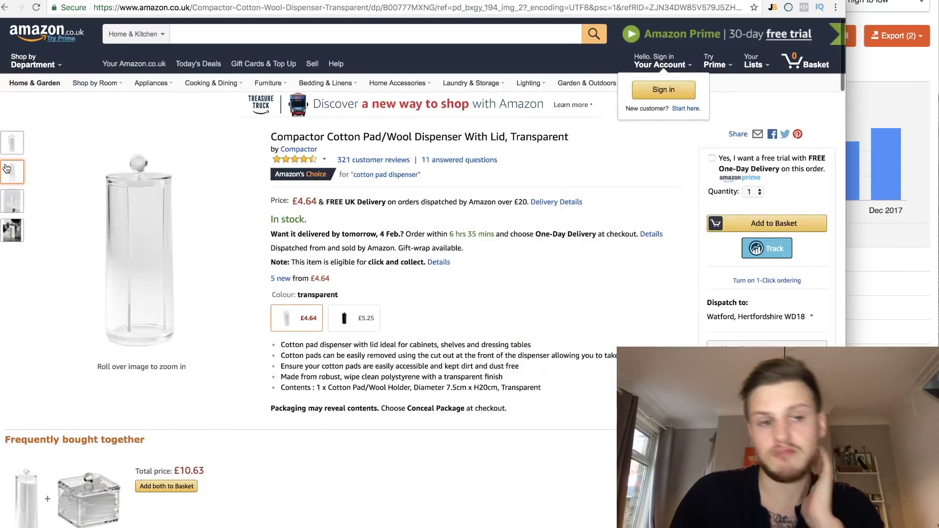
- Go back through the 9 drawer organiser page to the beginning of the "organiser makeup" search results
click(5, 7)
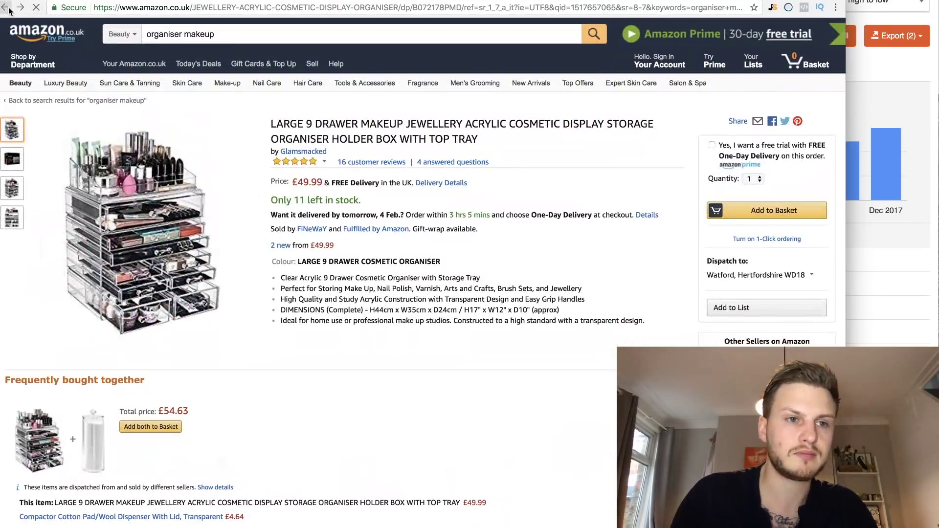
click(9, 8)
scroll(722, 165, up, 15)
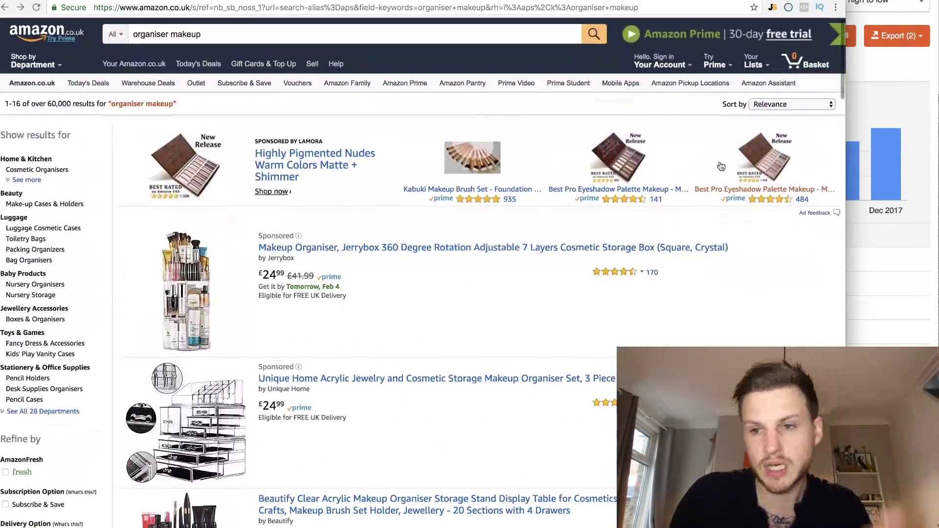
- Switch to the keyword tool and review the "organiser" keyword suggestions, highlighting "travel organiser wallet"
click(903, 216)
scroll(714, 236, down, 1)
scroll(714, 236, down, 2)
key(super+grave)
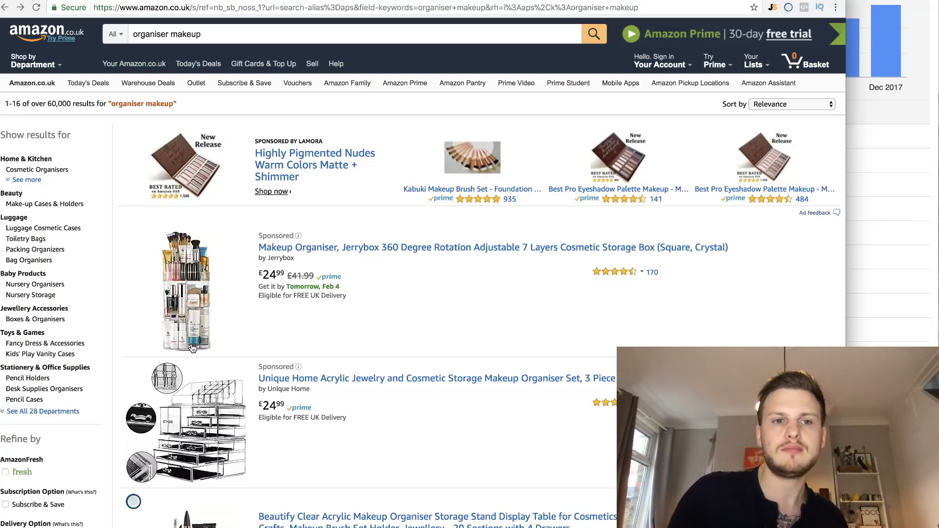
scroll(523, 369, down, 5)
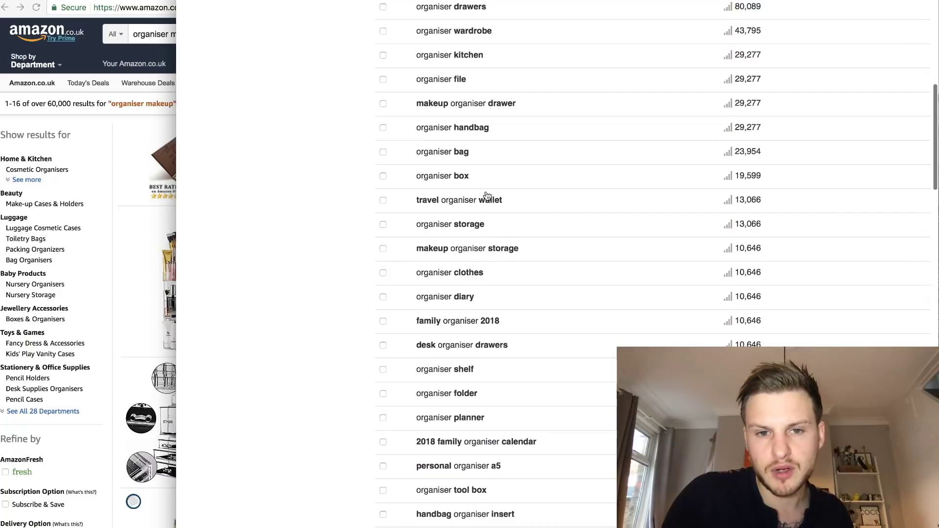
drag(514, 204, 414, 199)
scroll(417, 200, up, 4)
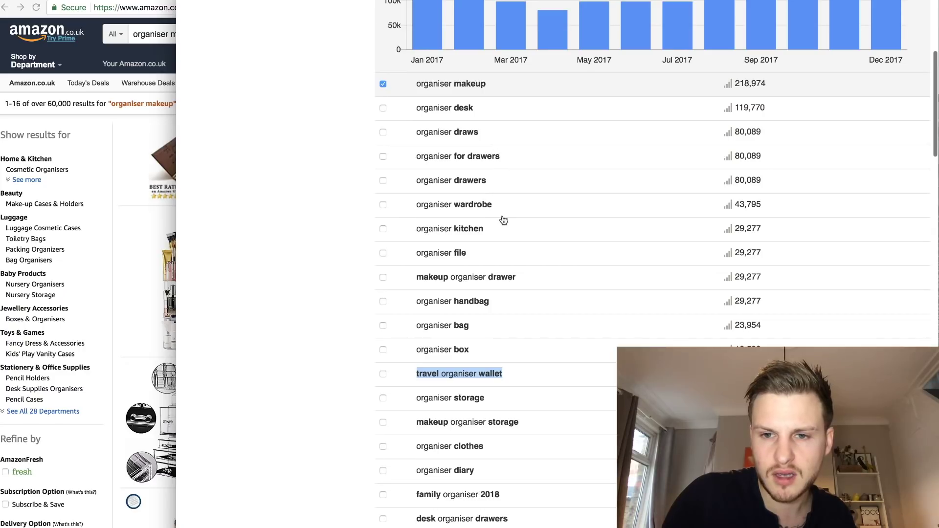
- Pick "organiser kitchen" from the keyword suggestions and search Amazon UK for it
drag(494, 234, 428, 228)
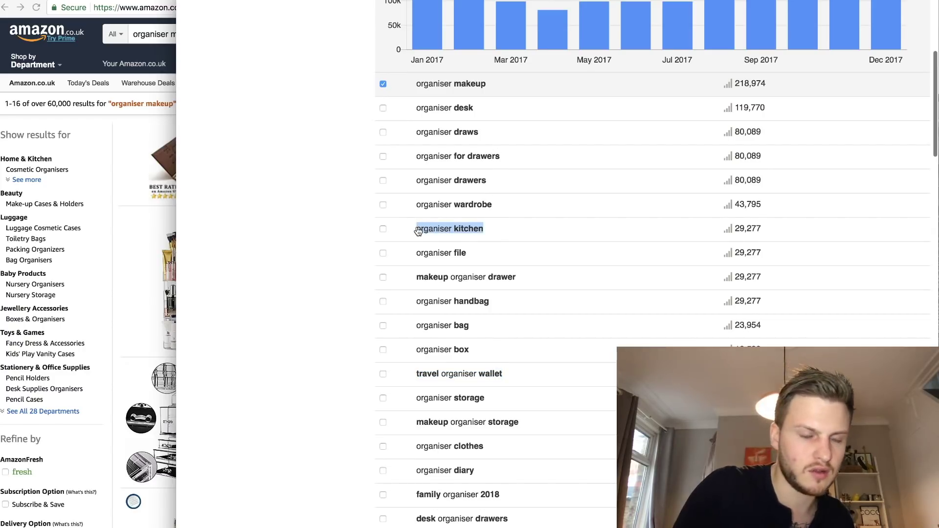
click(157, 33)
key(super+a)
text(organiser kitchen)
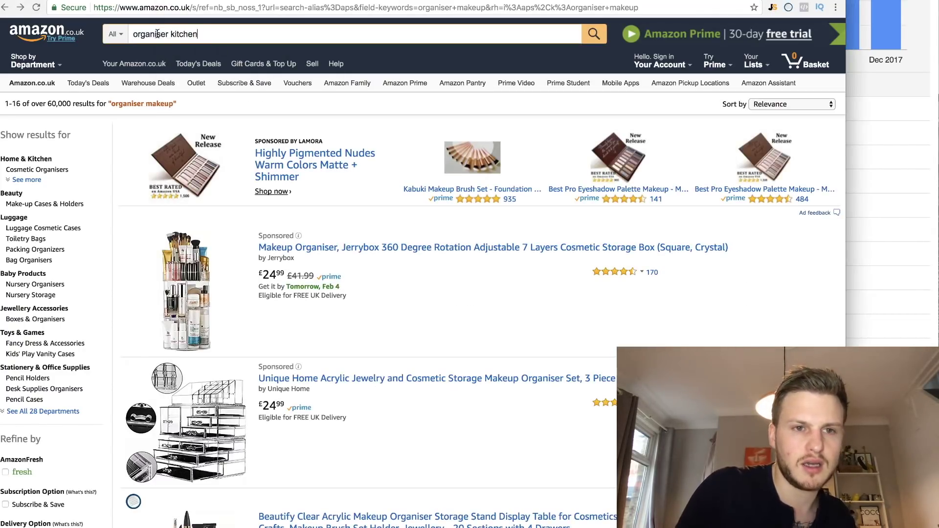
key(Return)
- Return to the keyword tool and rerun the "organiser" search with Amazon as the keyword source
click(870, 146)
scroll(871, 145, up, 6)
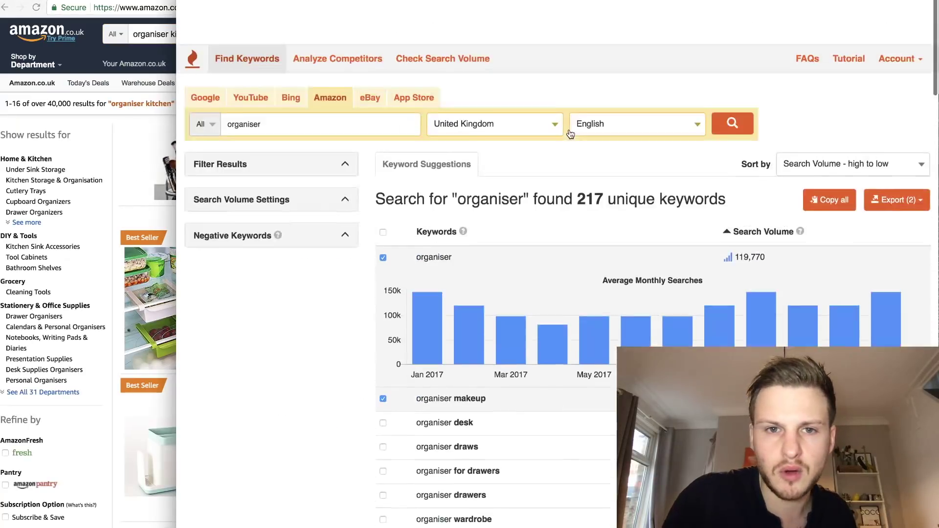
click(294, 59)
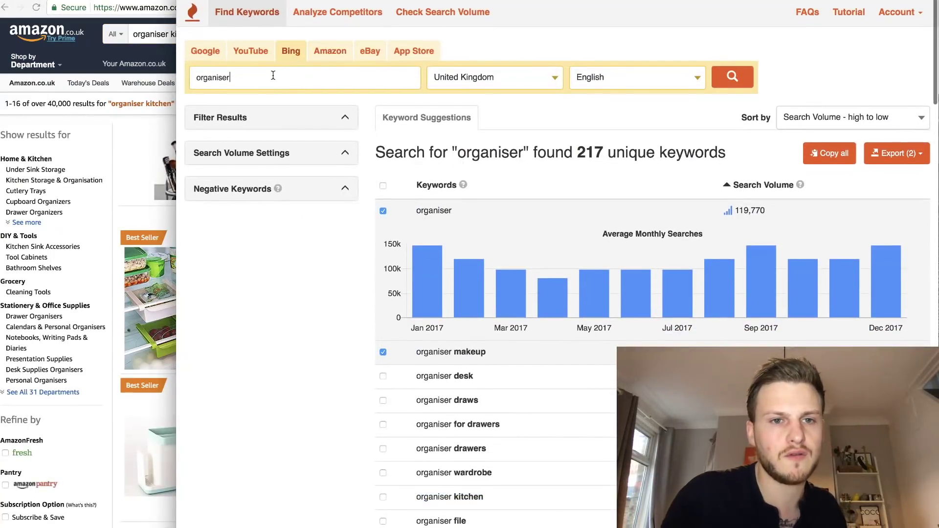
click(326, 54)
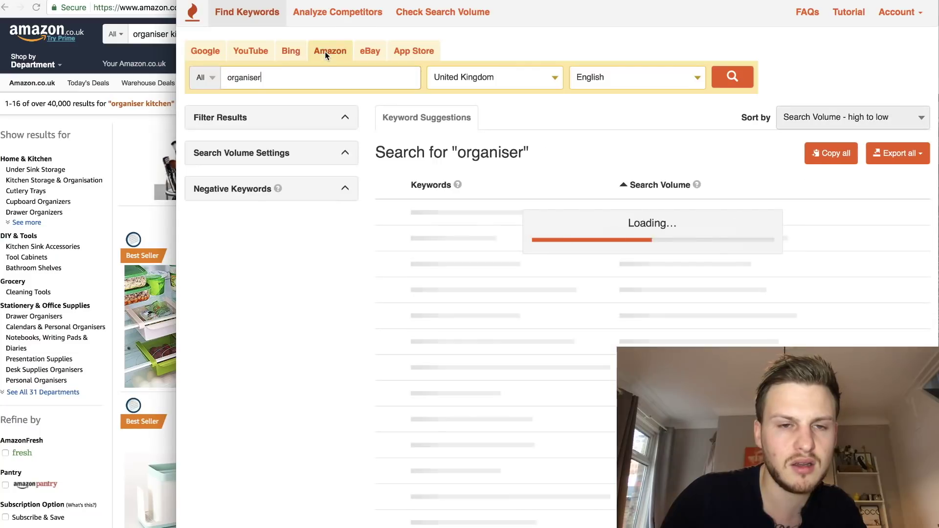
double_click(293, 75)
text(postrable)
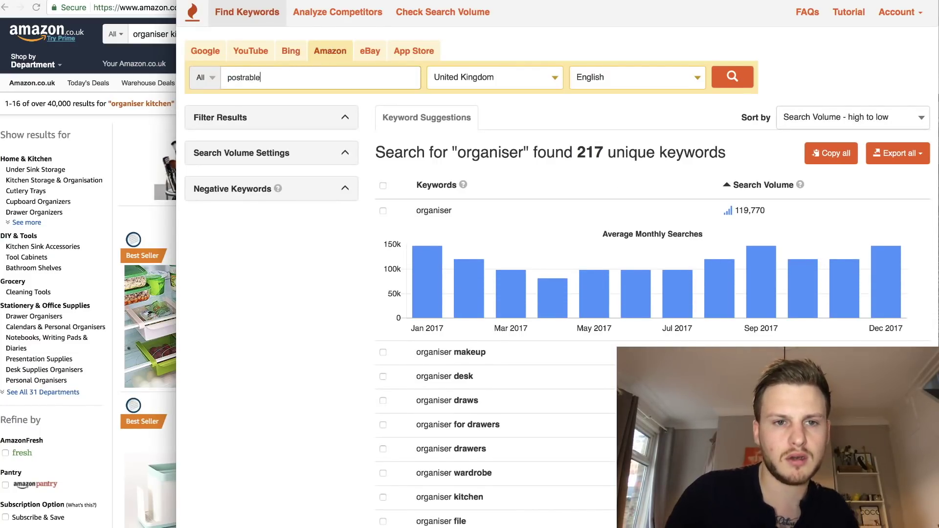
key(Return)
- Search the keyword tool's Amazon suggestions for "portable", with United Kingdom and English as the settings
key(ctrl+a)
key(BackSpace)
text(portable)
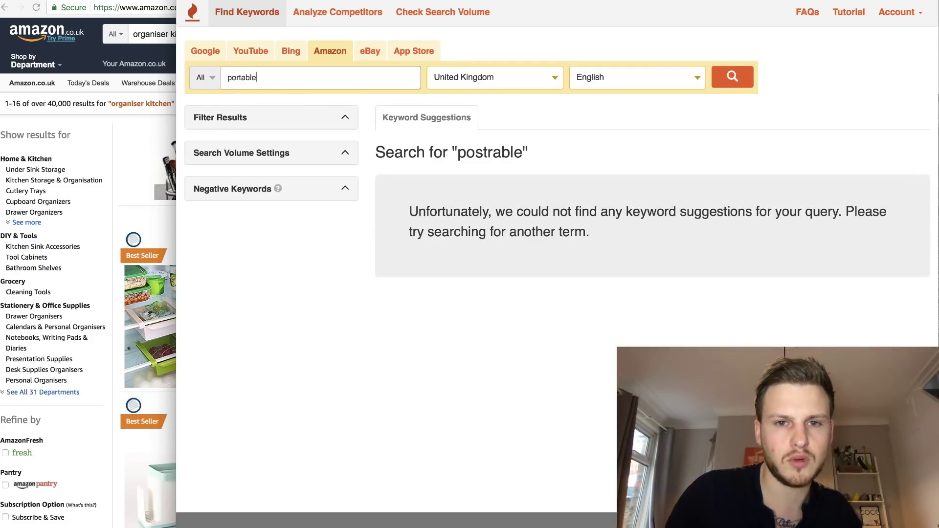
key(Return)
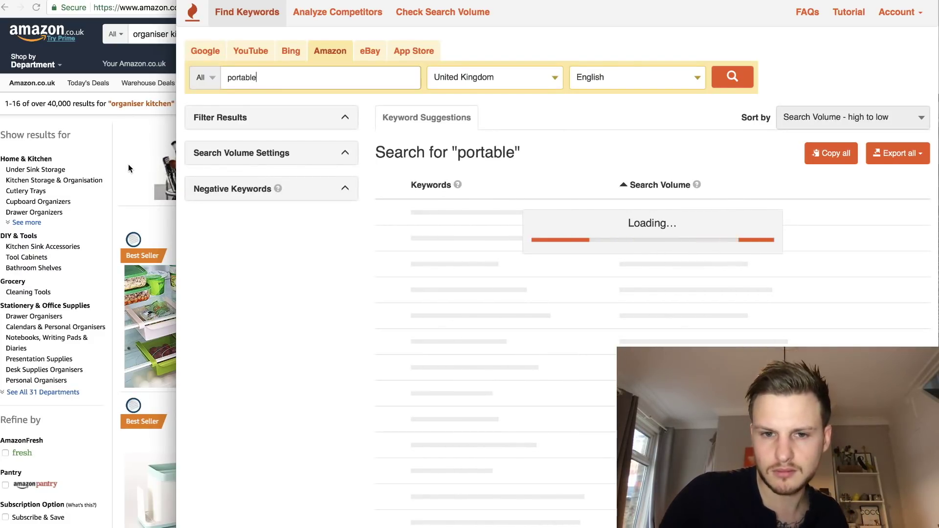
- Examine the "portable" keyword suggestions and their search volumes for possible product ideas
mouse_move(412, 299)
scroll(413, 298, down, 2)
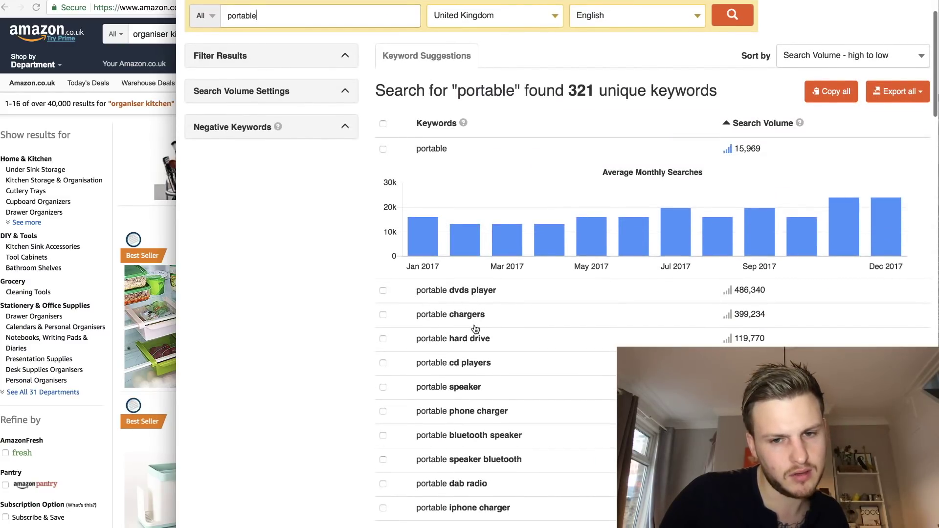
scroll(496, 357, down, 3)
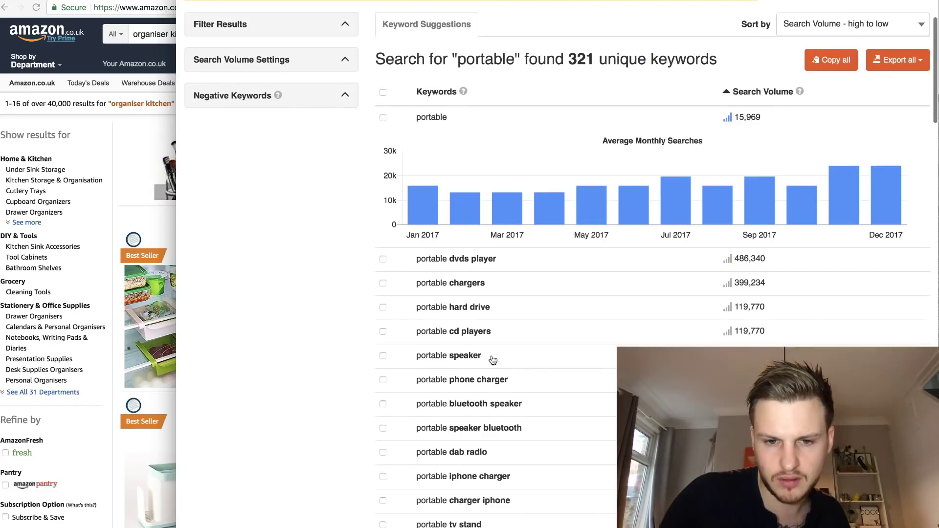
scroll(492, 354, down, 3)
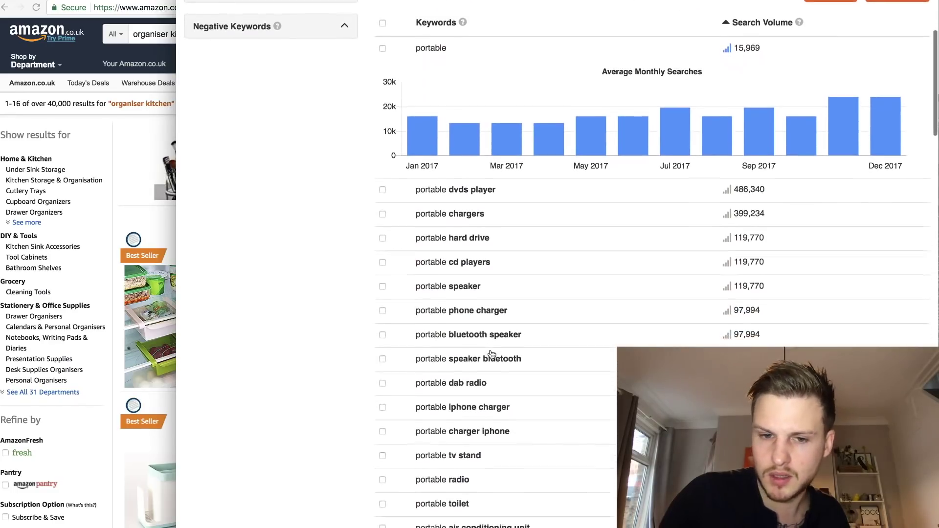
scroll(491, 353, down, 4)
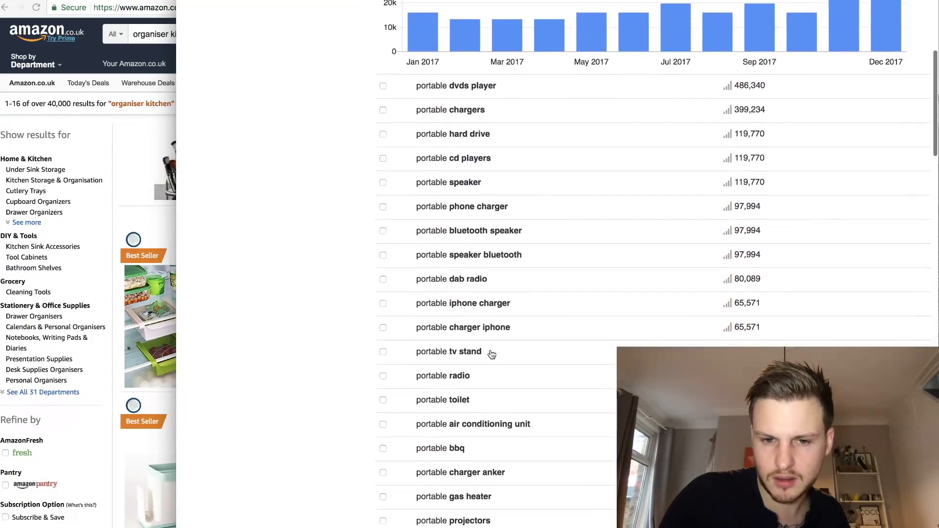
scroll(492, 354, down, 2)
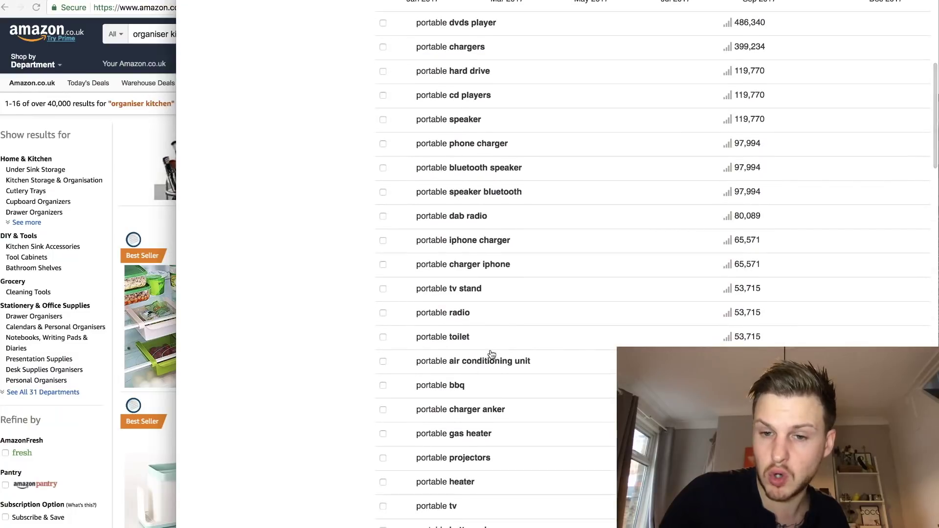
scroll(492, 354, down, 1)
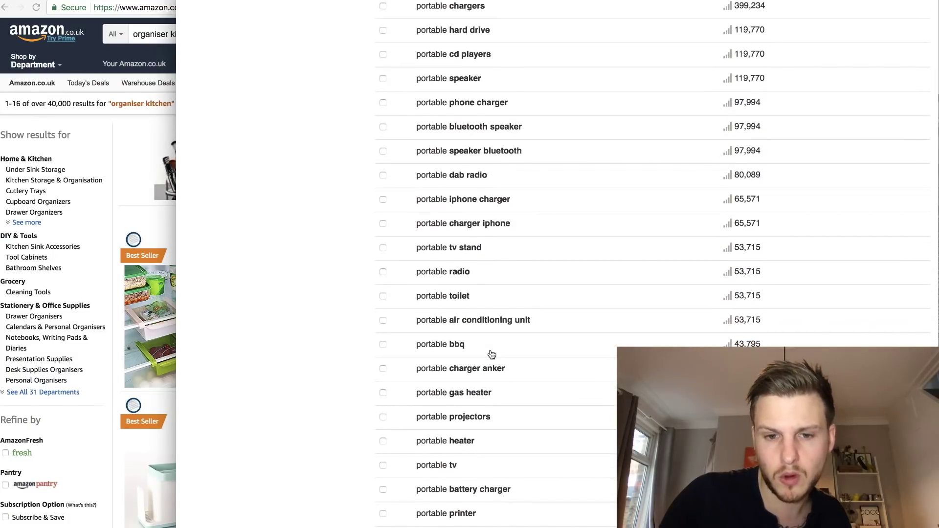
scroll(479, 352, down, 3)
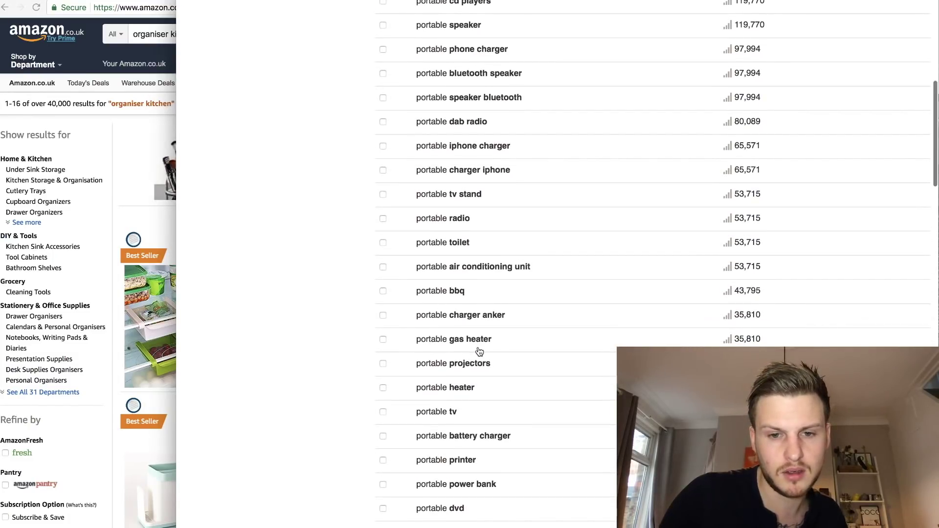
scroll(487, 401, down, 4)
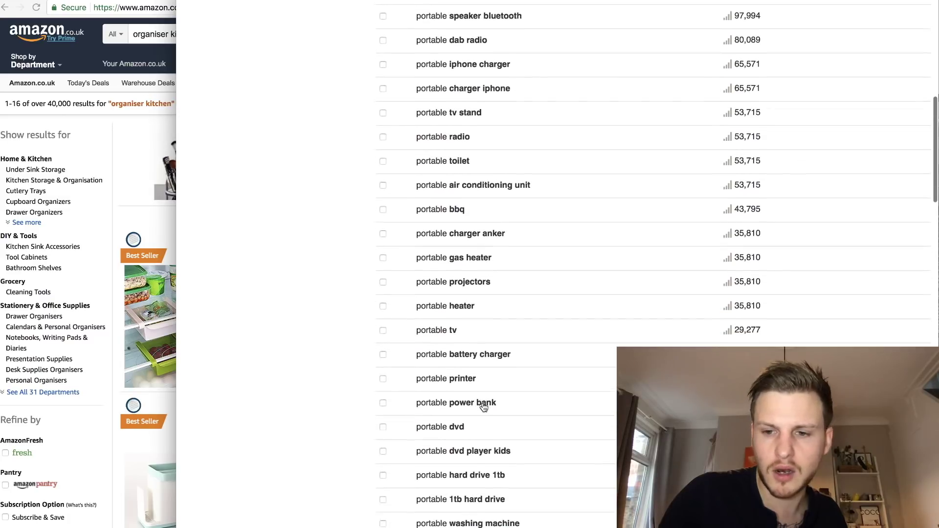
scroll(484, 407, down, 5)
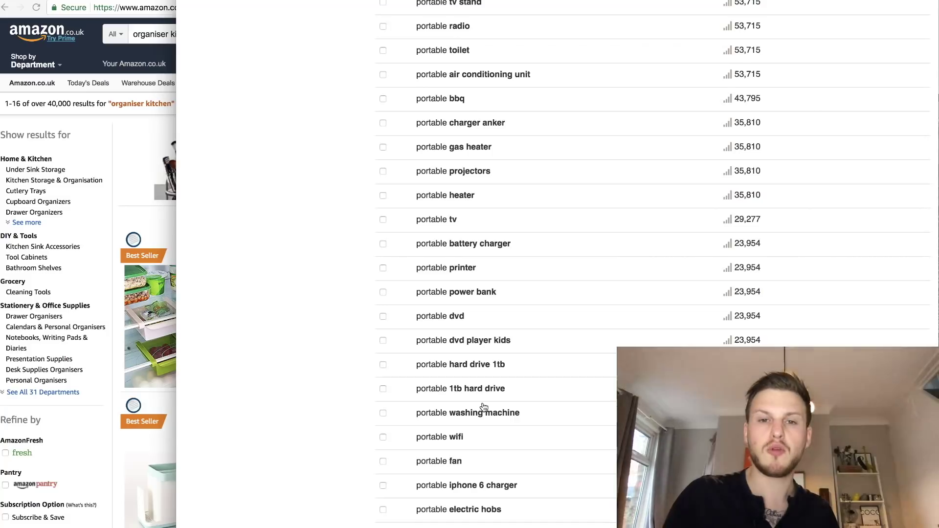
scroll(484, 408, down, 7)
scroll(482, 406, up, 20)
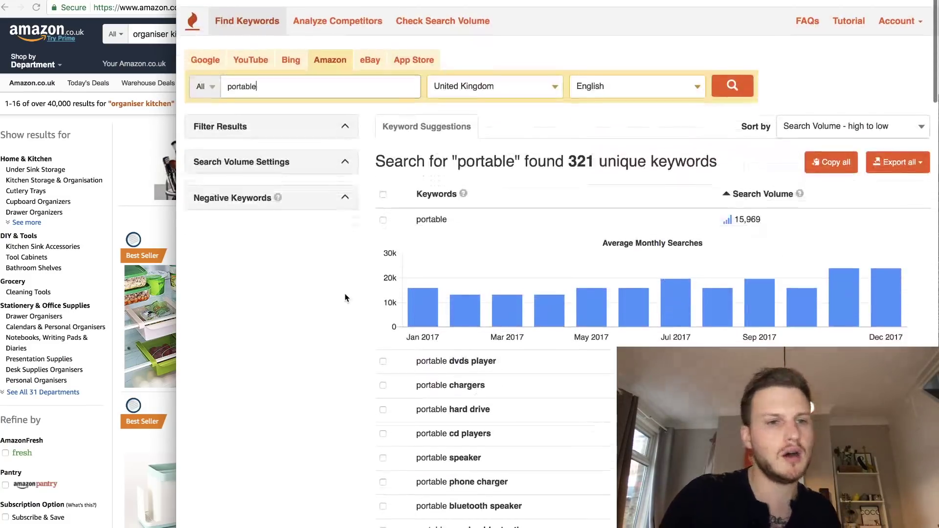
- Switch back to Amazon's "organiser kitchen" results and check the listings' sales data with Jungle Scout
click(143, 127)
scroll(292, 430, down, 5)
scroll(292, 430, up, 2)
scroll(294, 433, up, 3)
scroll(421, 350, down, 1)
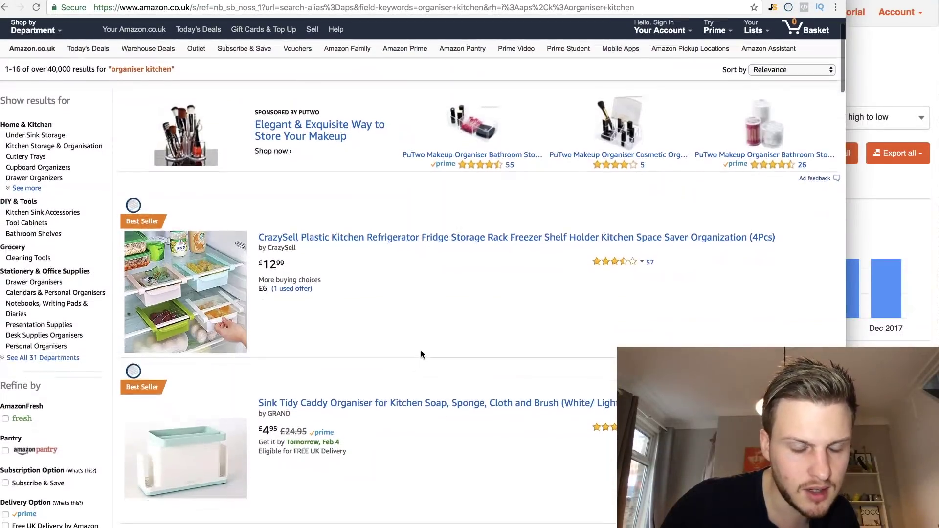
scroll(421, 350, down, 3)
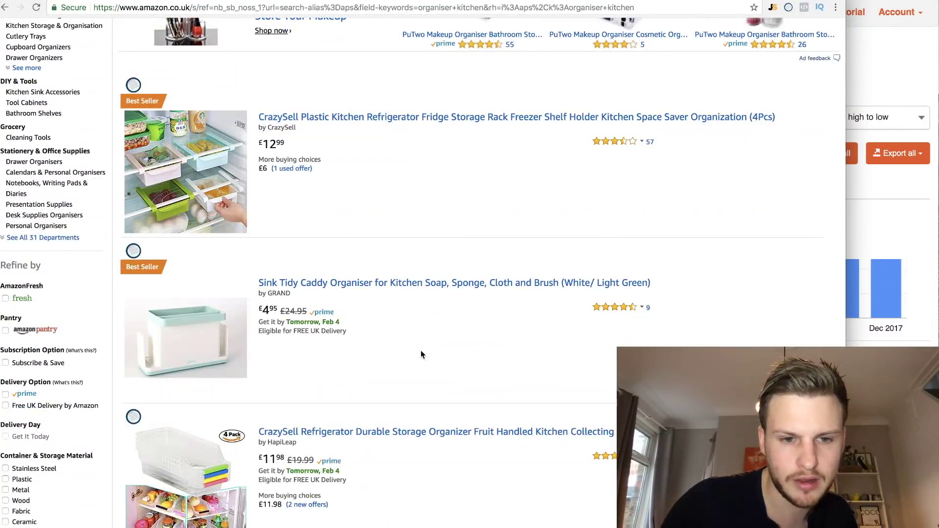
click(772, 7)
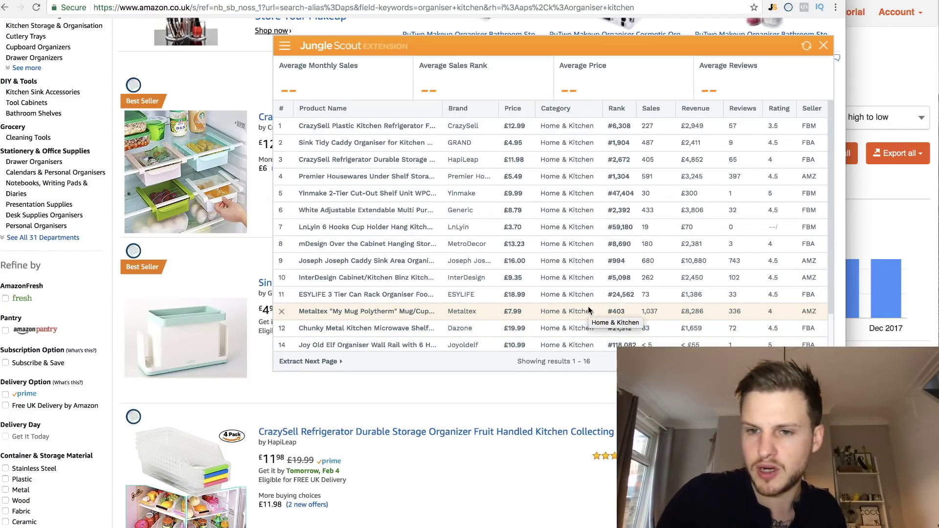
click(825, 48)
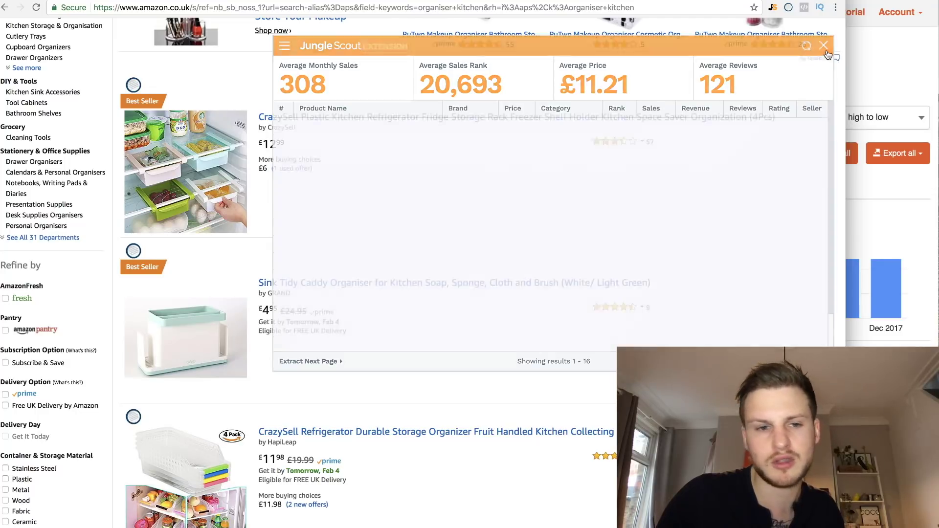
- Look further through the "organiser kitchen" listings for fridge and shelf storage products
scroll(422, 382, down, 5)
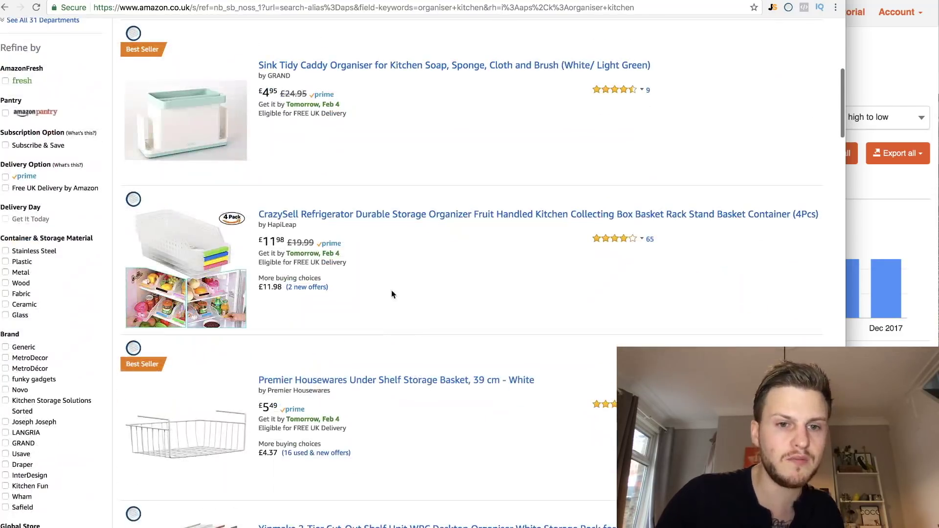
scroll(355, 291, down, 3)
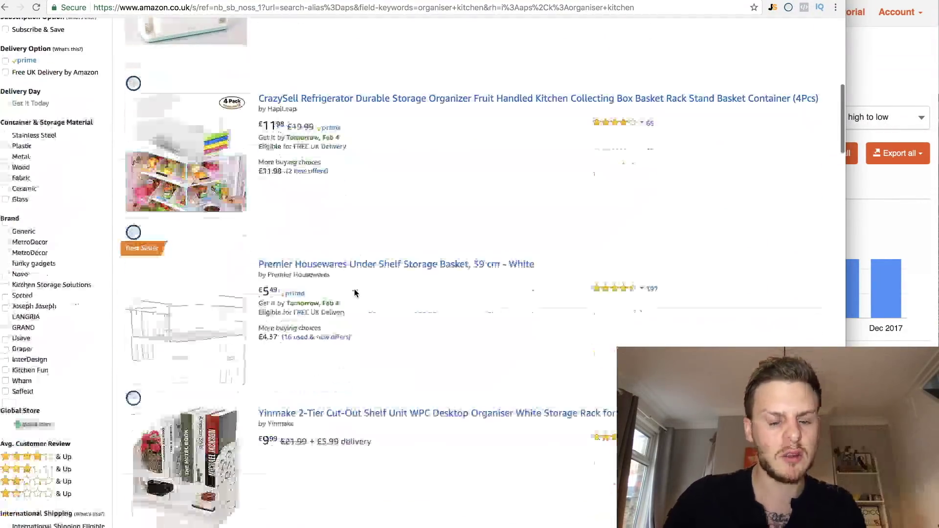
scroll(355, 291, up, 8)
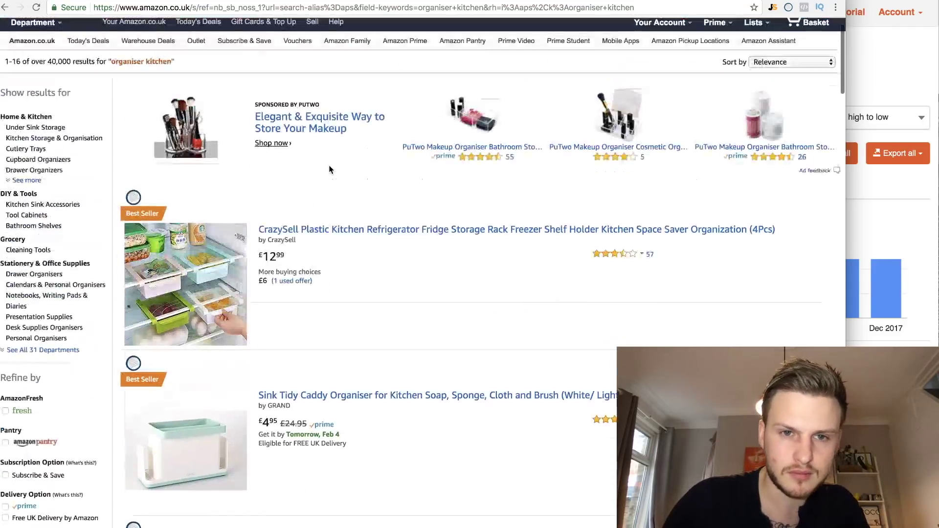
scroll(329, 169, up, 2)
- Change the Amazon search to "fridge organiser" and run it
triple_click(188, 34)
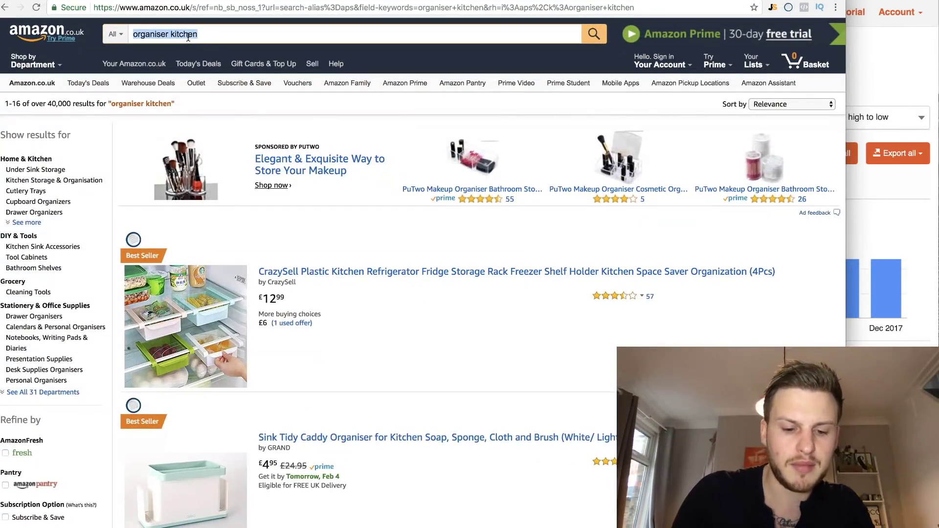
click(132, 34)
text(fridge)
drag(195, 34, 303, 32)
key(BackSpace)
key(Return)
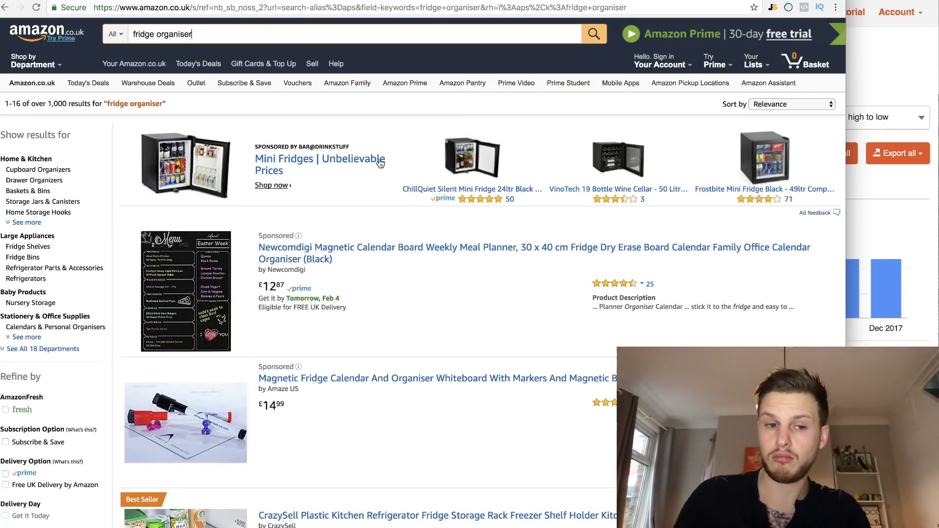
- Look through the "fridge organiser" listings and check their sales data with Jungle Scout
scroll(404, 207, down, 10)
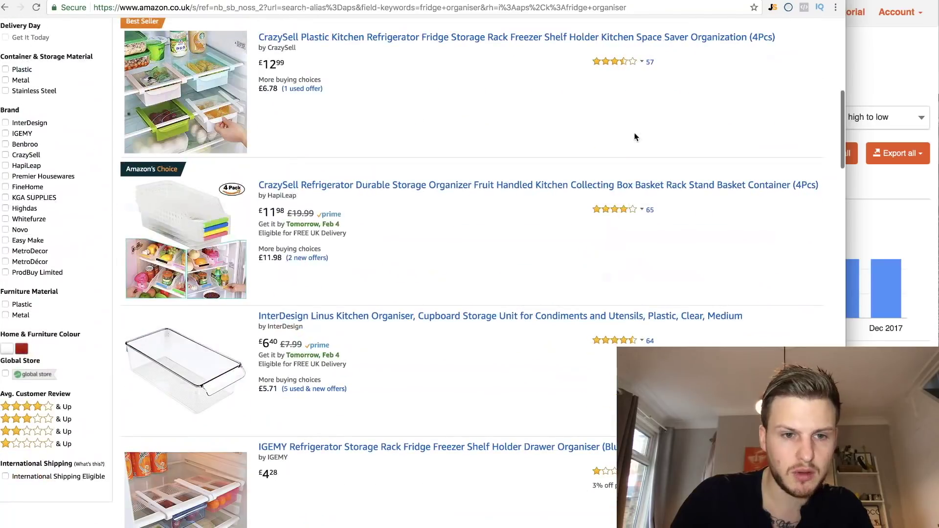
scroll(635, 137, down, 8)
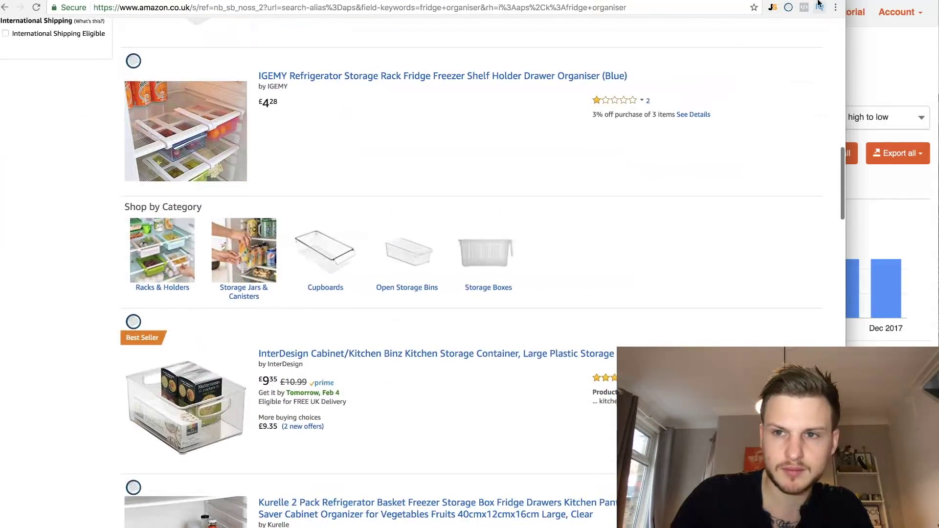
click(772, 8)
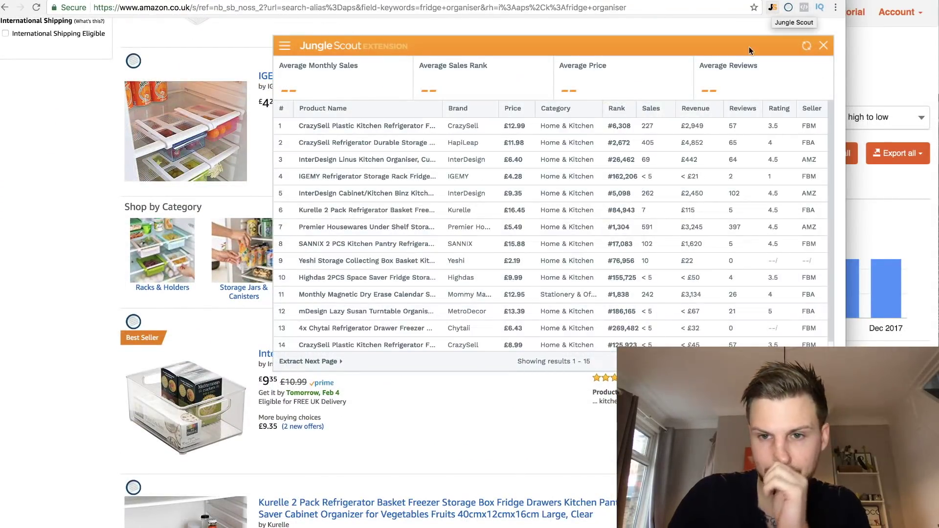
click(824, 49)
scroll(360, 145, down, 10)
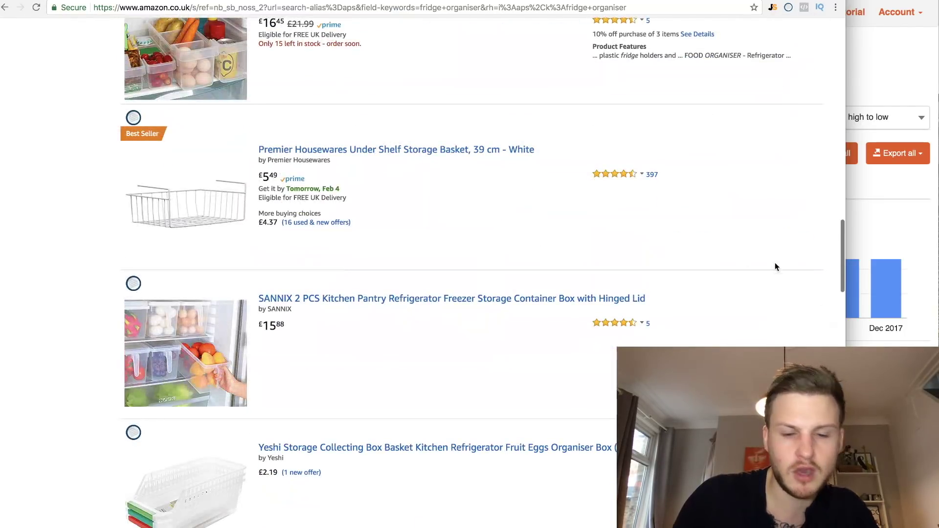
- Change the Amazon search to "organiser" and run the suggested search "organiser diary 2018"
scroll(413, 210, up, 5)
scroll(238, 114, up, 9)
scroll(239, 114, up, 10)
key(BackSpace)
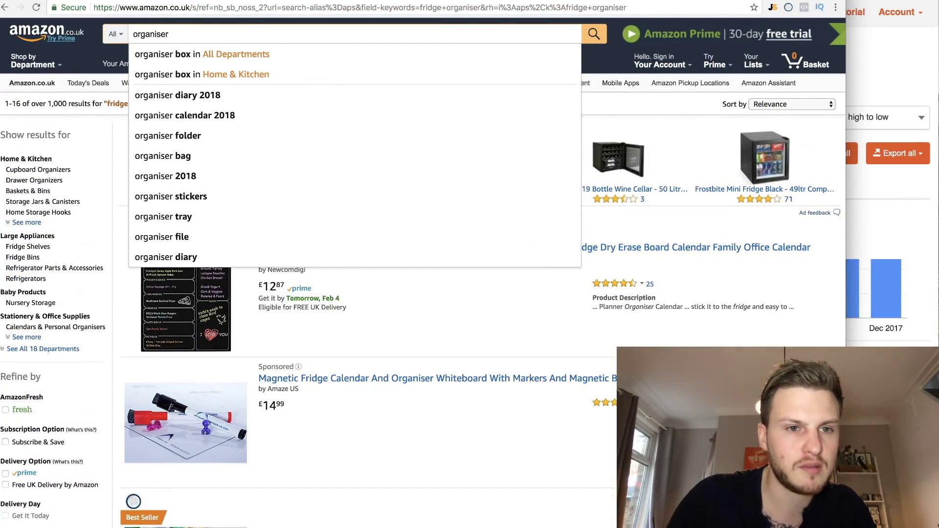
click(186, 95)
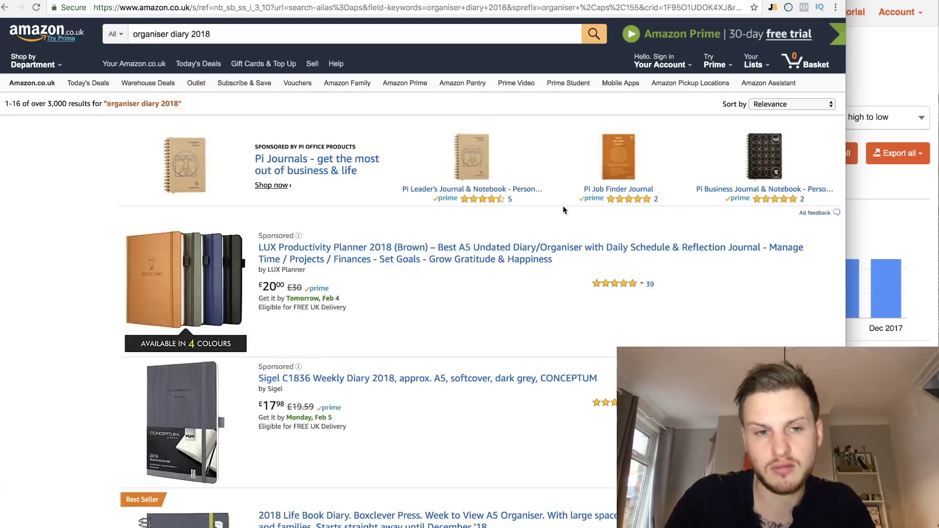
- Check the sales data of the "organiser diary 2018" results with Jungle Scout and look through the diary listings
click(777, 9)
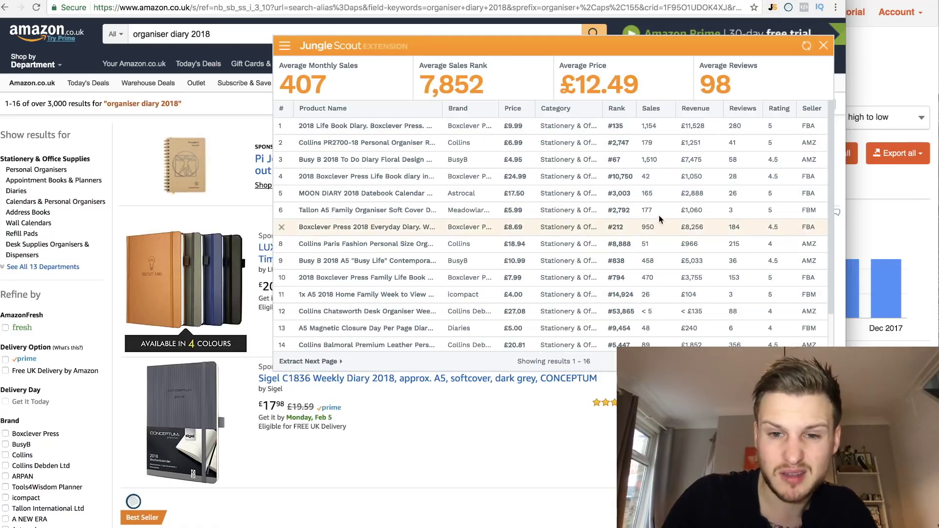
click(828, 45)
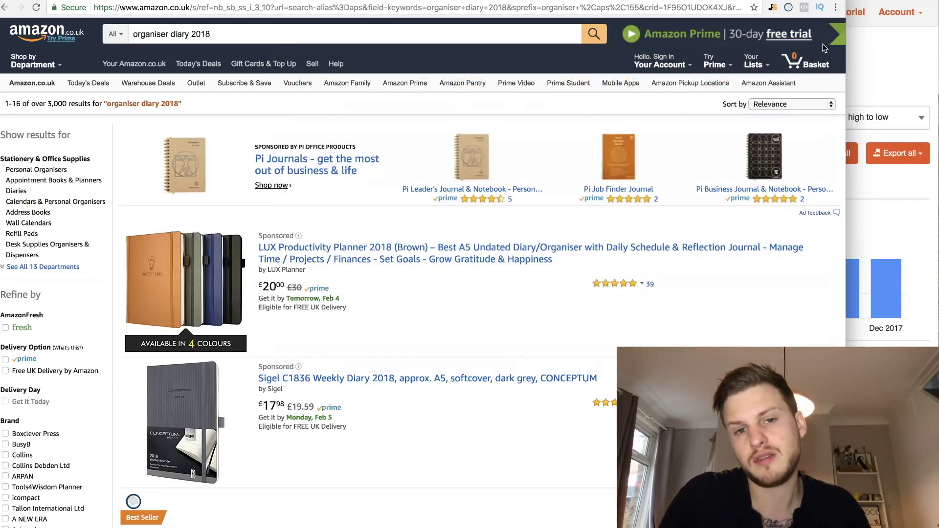
scroll(712, 179, down, 10)
scroll(712, 179, down, 11)
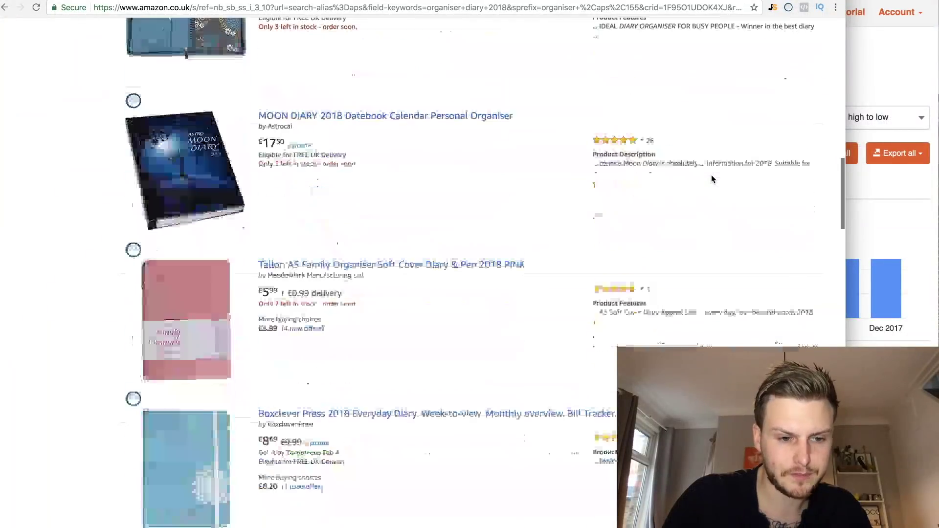
- Switch to Keyword Tool and examine the average monthly searches chart for "portable", including March 2017
click(905, 191)
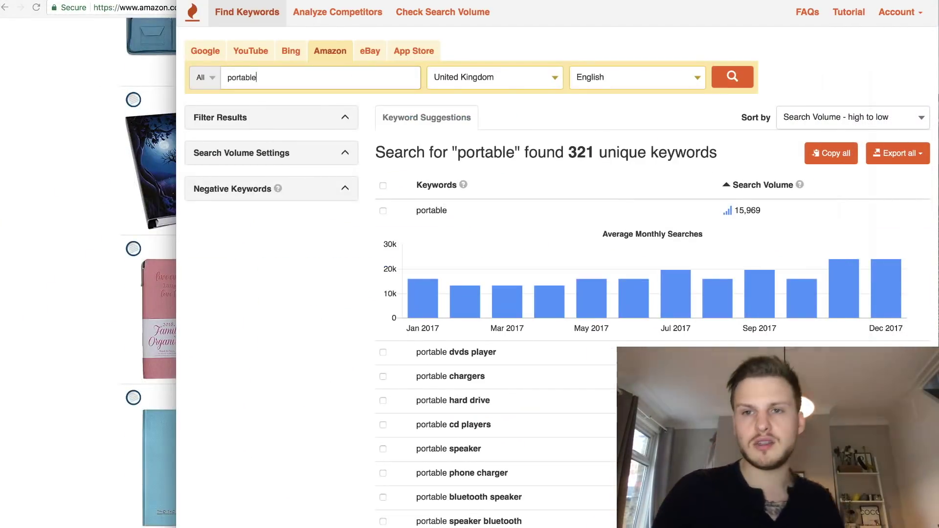
mouse_move(516, 304)
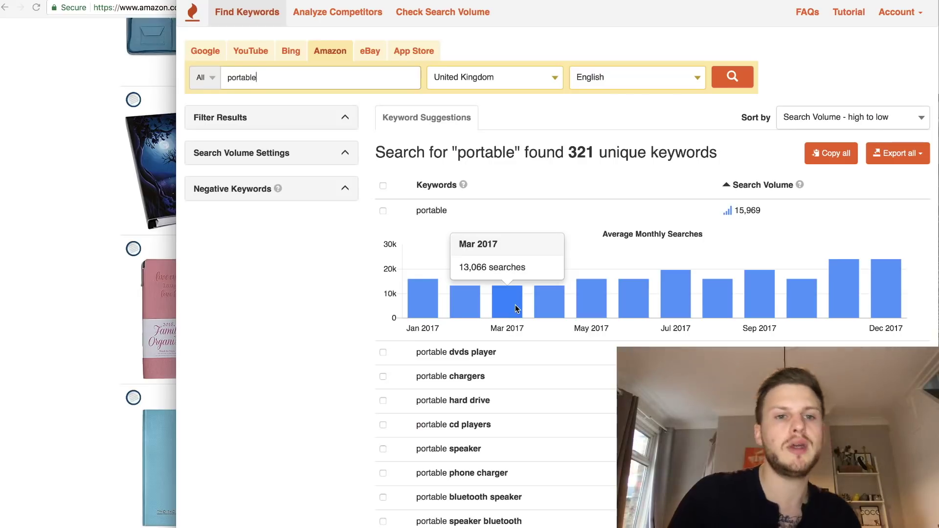
mouse_move(668, 288)
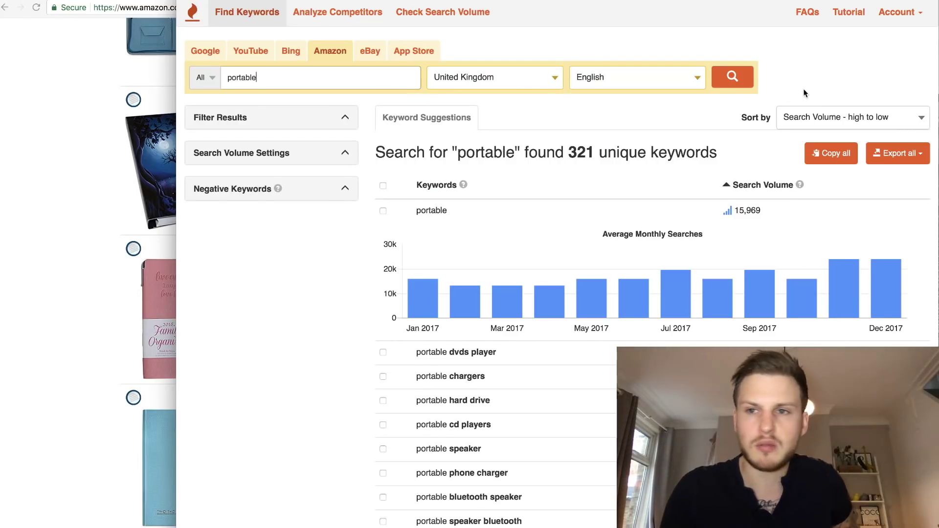
scroll(573, 195, up, 2)
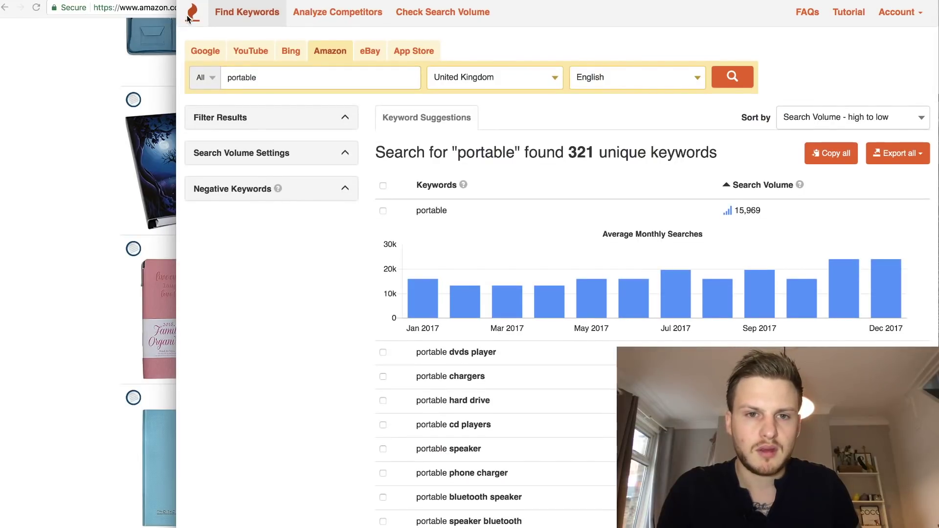
- View Keyword Tool's competitor analysis and search volume pages, and return to the Amazon keyword finder
click(192, 13)
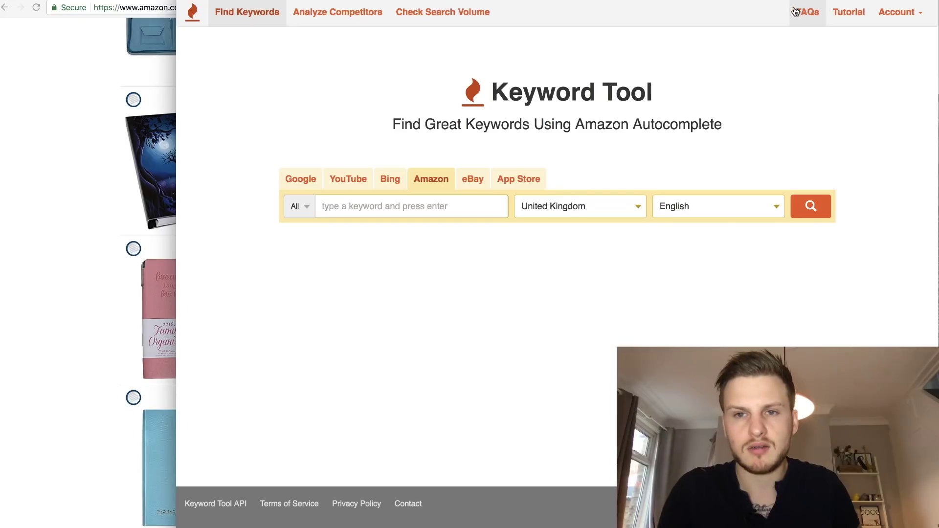
click(331, 13)
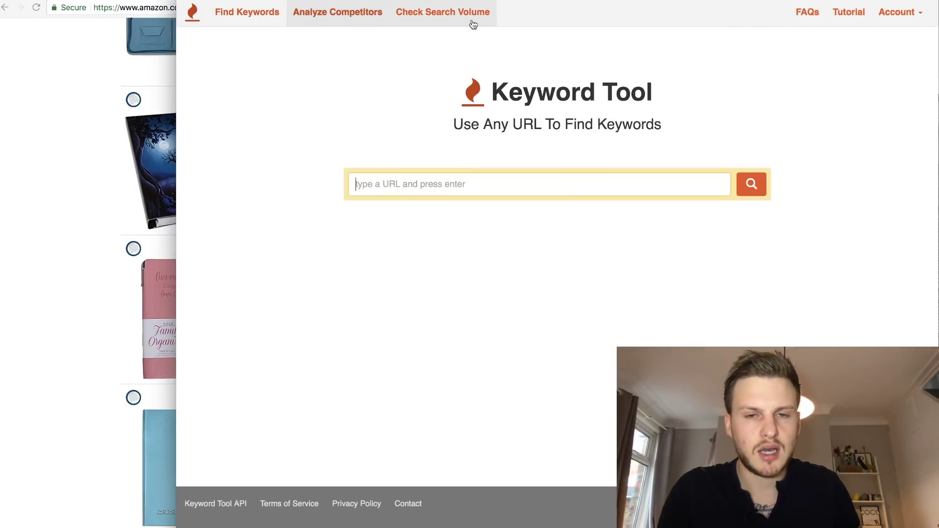
click(470, 19)
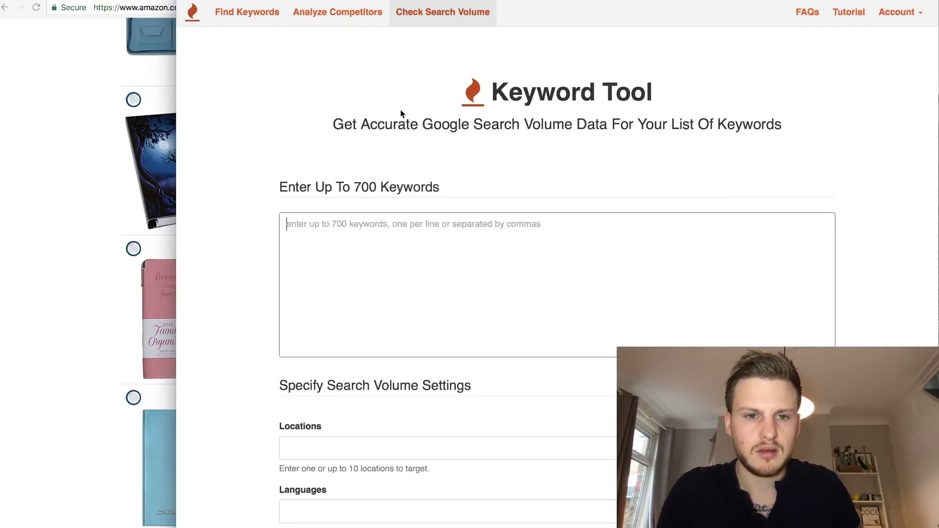
click(327, 12)
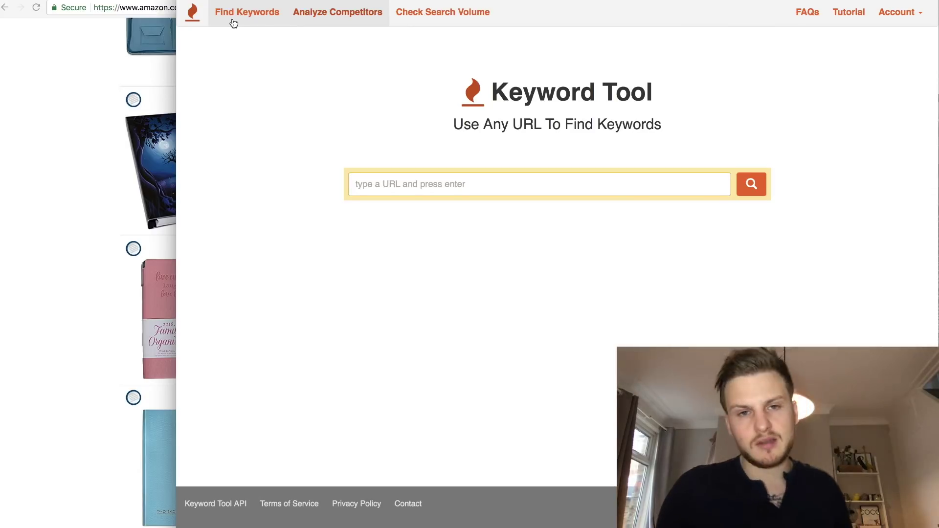
click(204, 19)
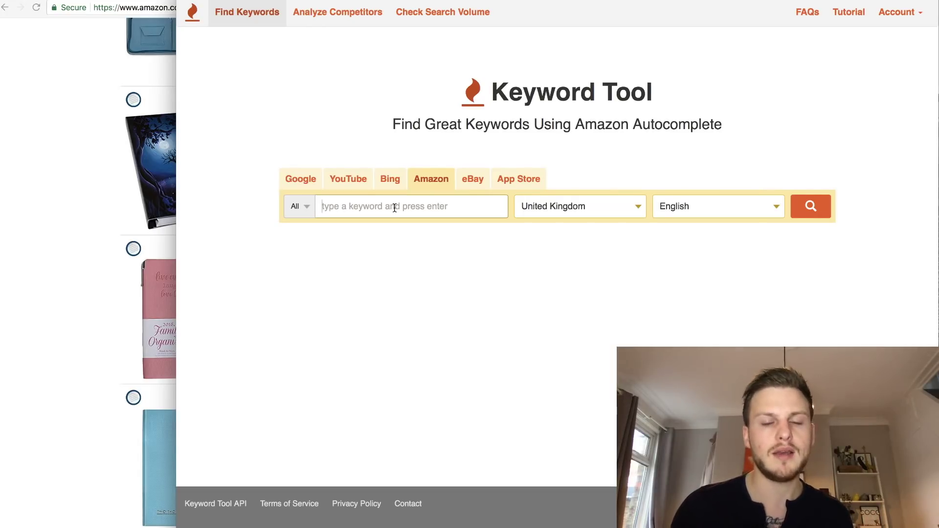
- Switch back to Amazon and enter "organiser h" as the search text to view its autocomplete suggestions
click(120, 80)
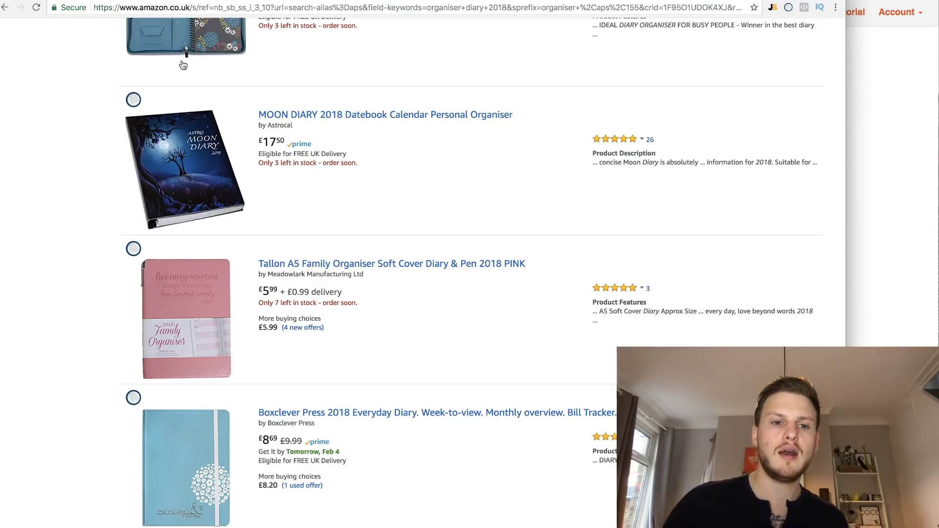
scroll(183, 65, up, 15)
drag(169, 34, 309, 39)
text(h)
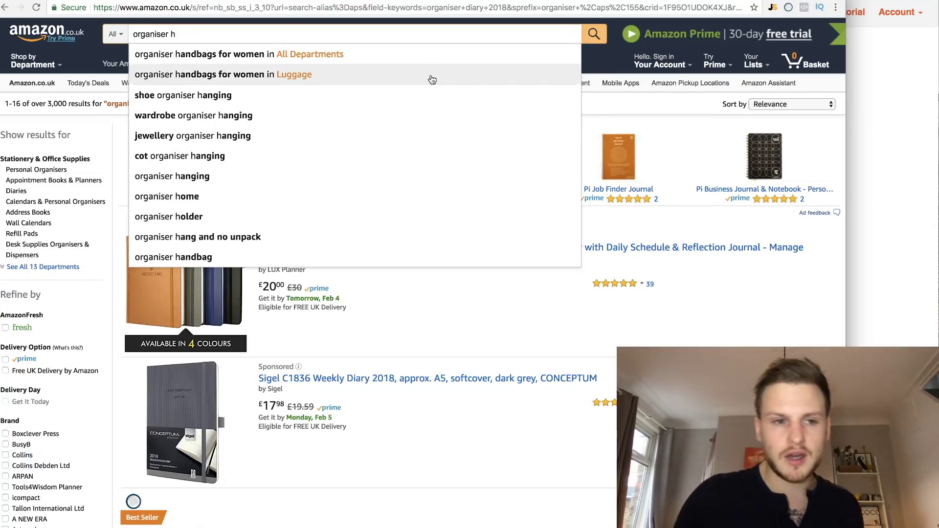
mouse_move(3, 292)
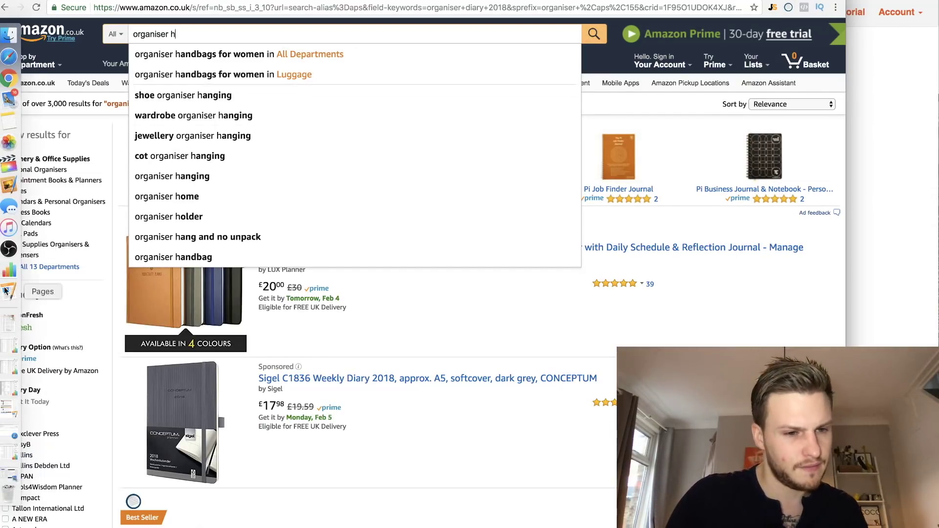
click(10, 249)
click(409, 279)
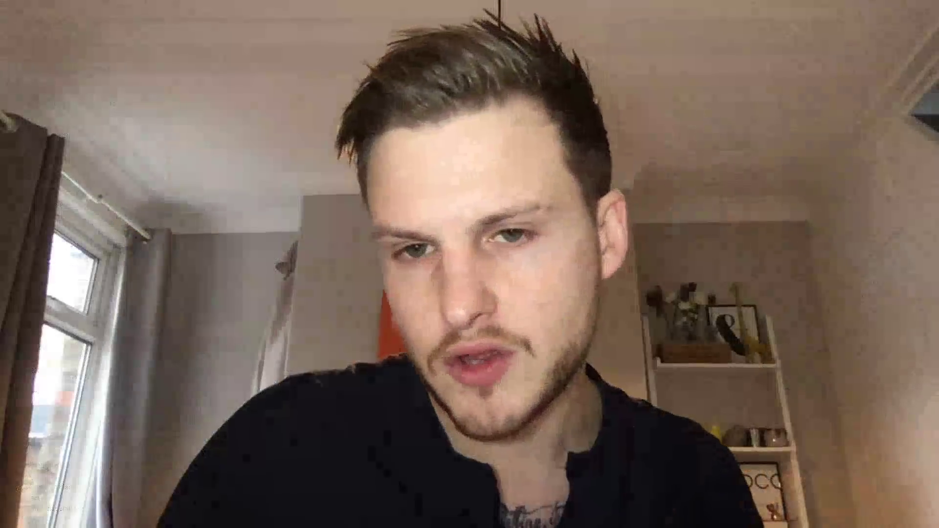